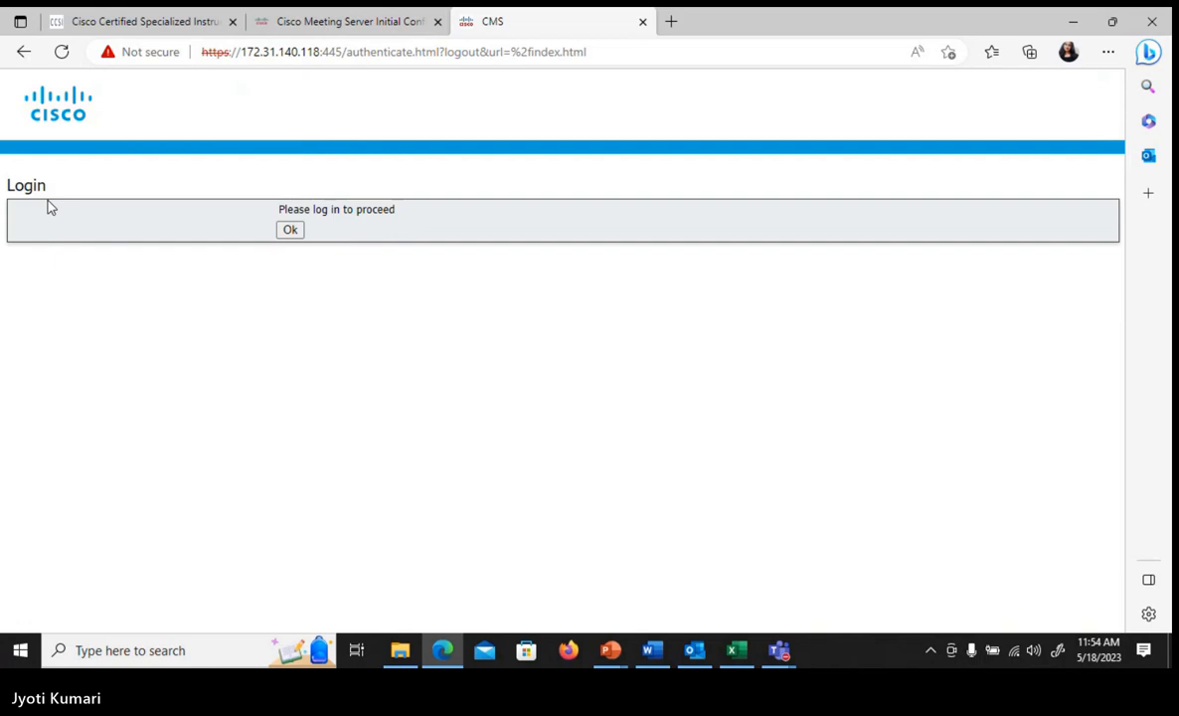
# - Log in to the Cisco Meeting Server web interface with username admin and the account password
pyautogui.click(289, 230)
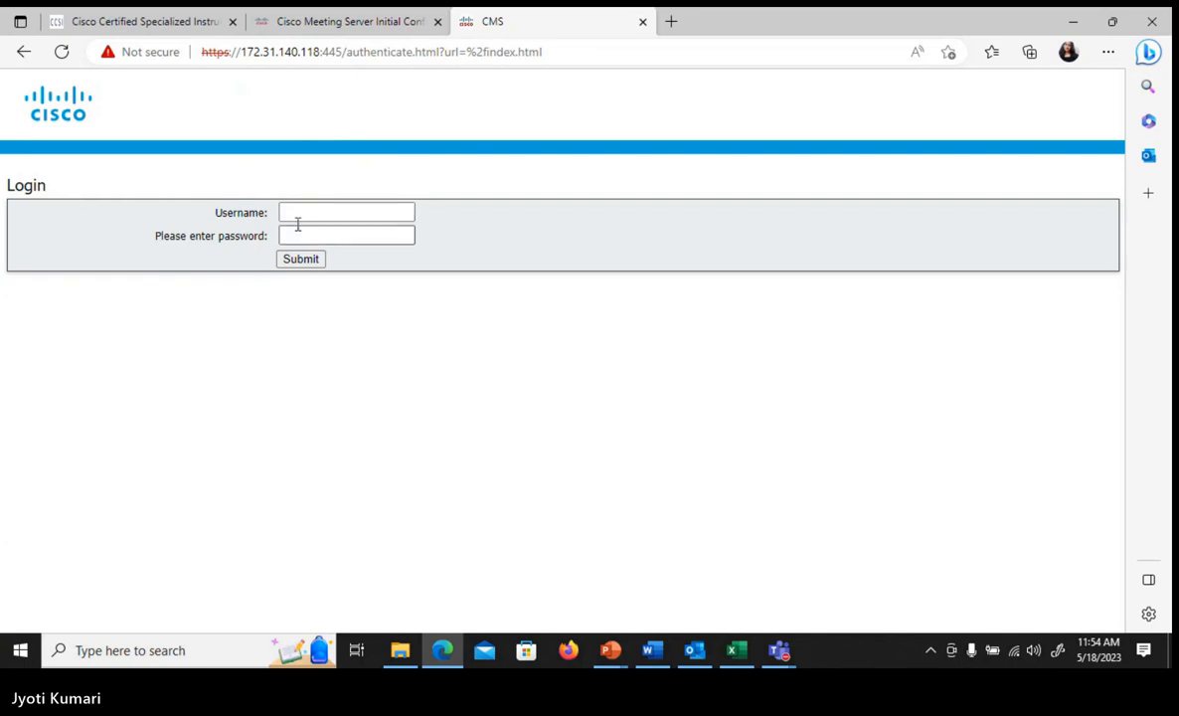
pyautogui.click(301, 211)
pyautogui.press('Tab')
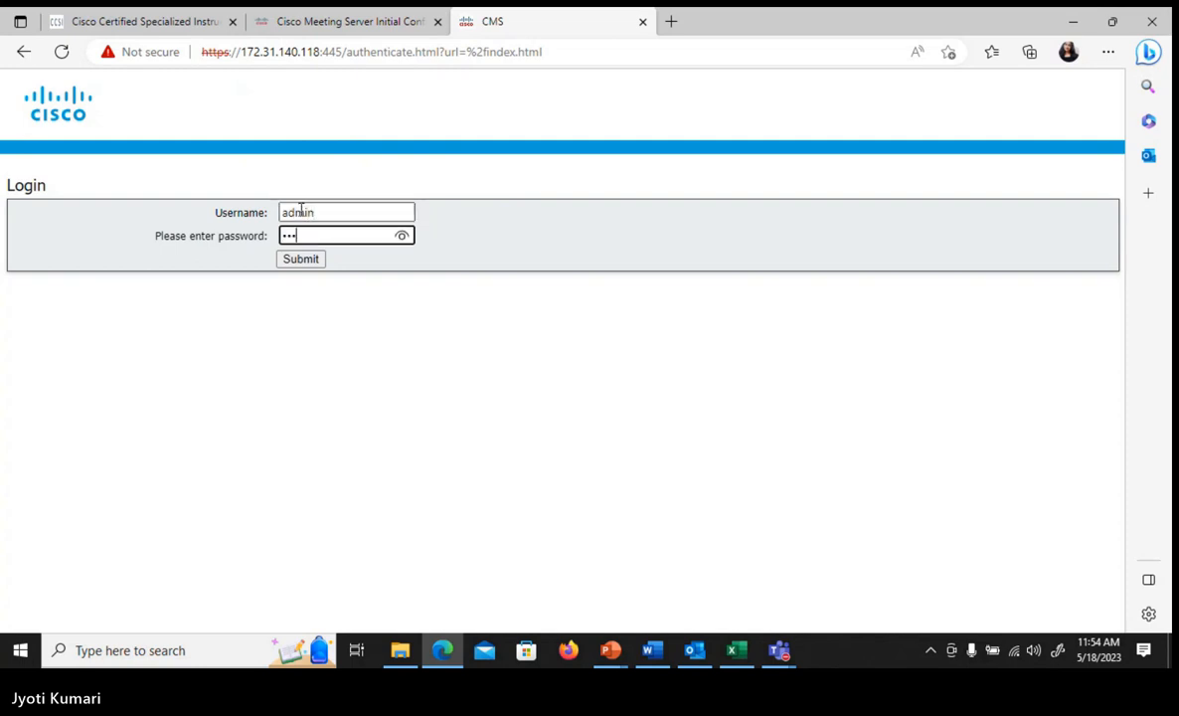
pyautogui.press('Return')
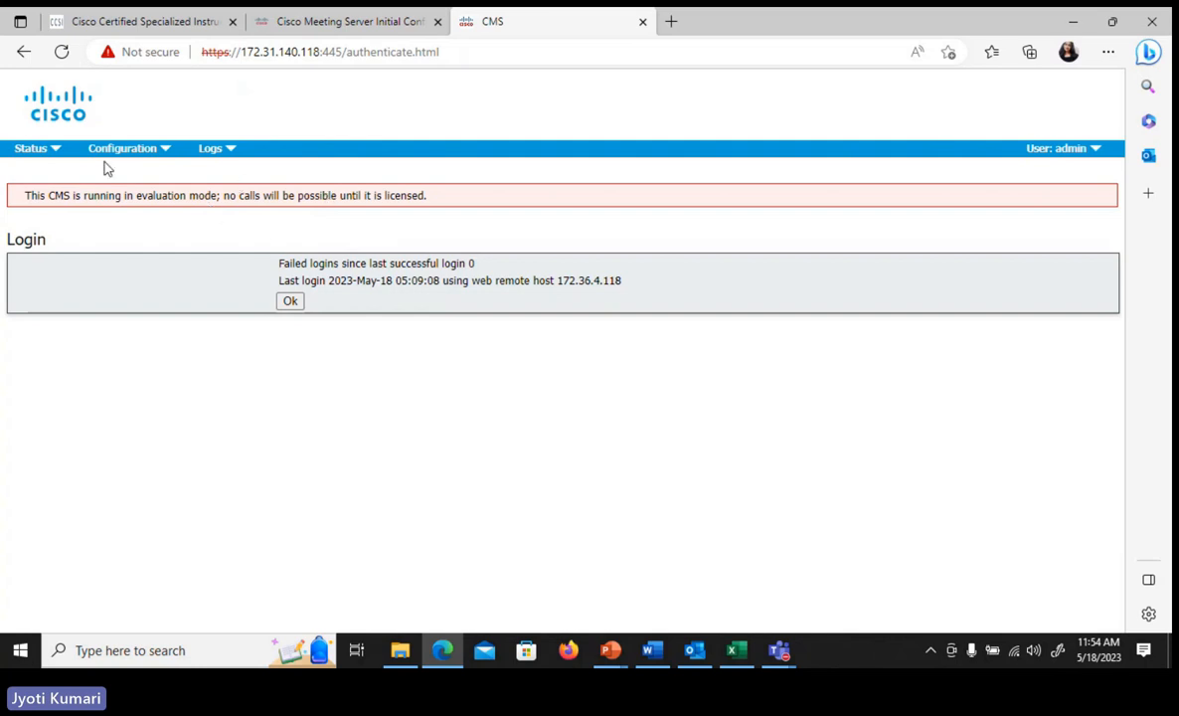
# - Open the general system status page and examine its call statistics, fault conditions, recent errors and call diagnostic logs
pyautogui.click(45, 154)
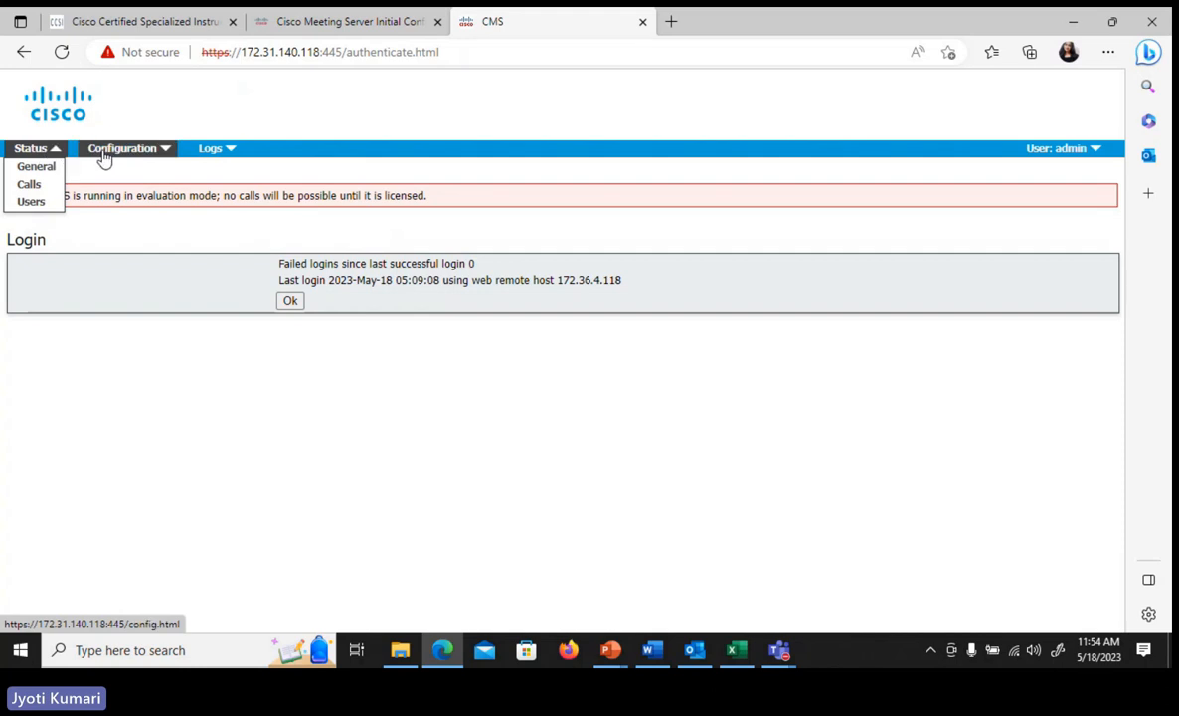
pyautogui.click(103, 156)
pyautogui.click(229, 151)
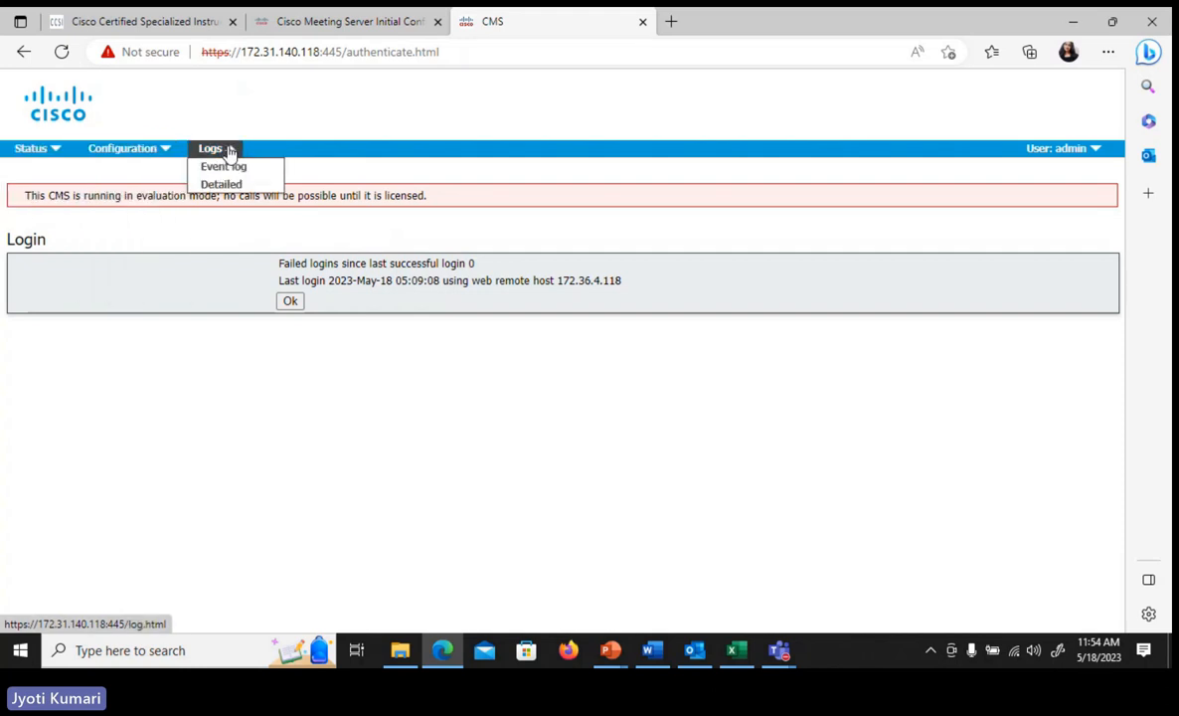
pyautogui.click(44, 152)
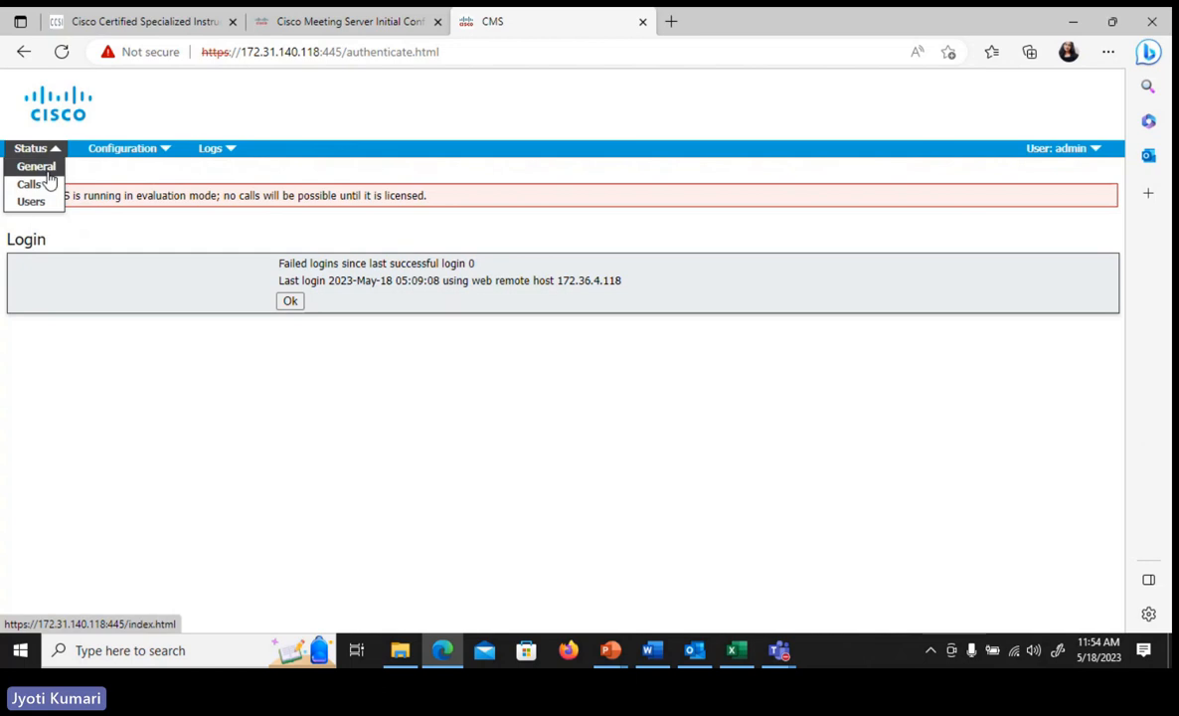
pyautogui.click(40, 167)
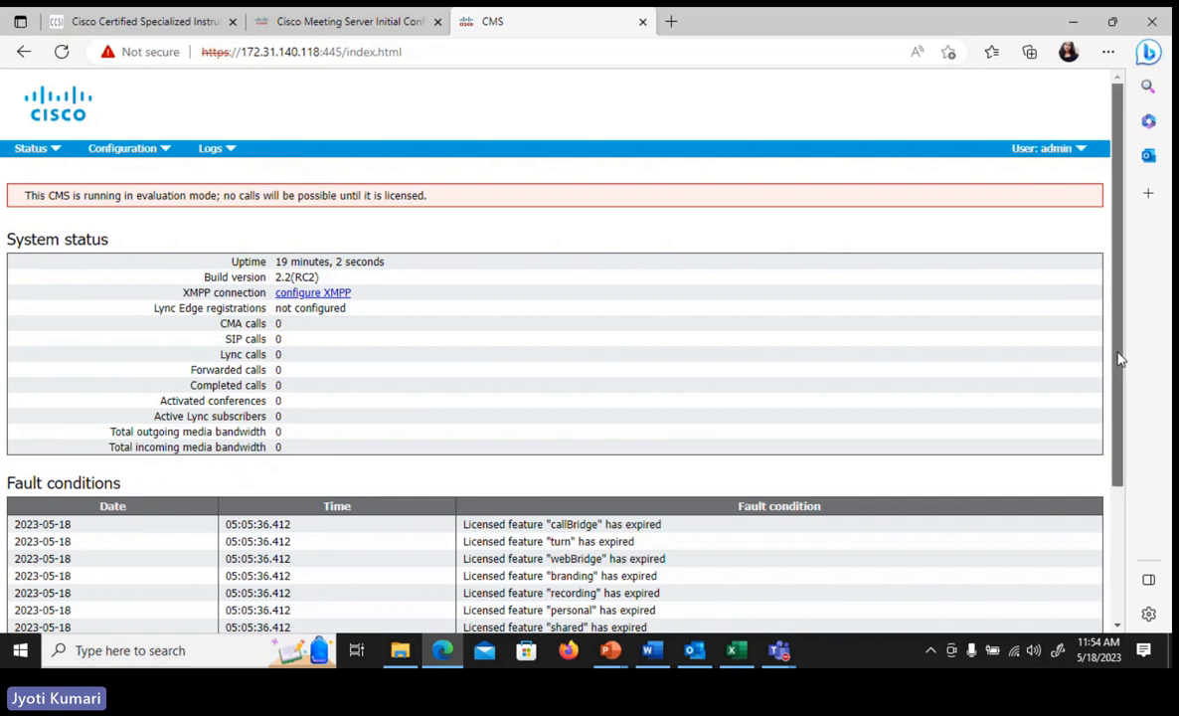
pyautogui.moveTo(1118, 353); pyautogui.dragTo(1143, 538)
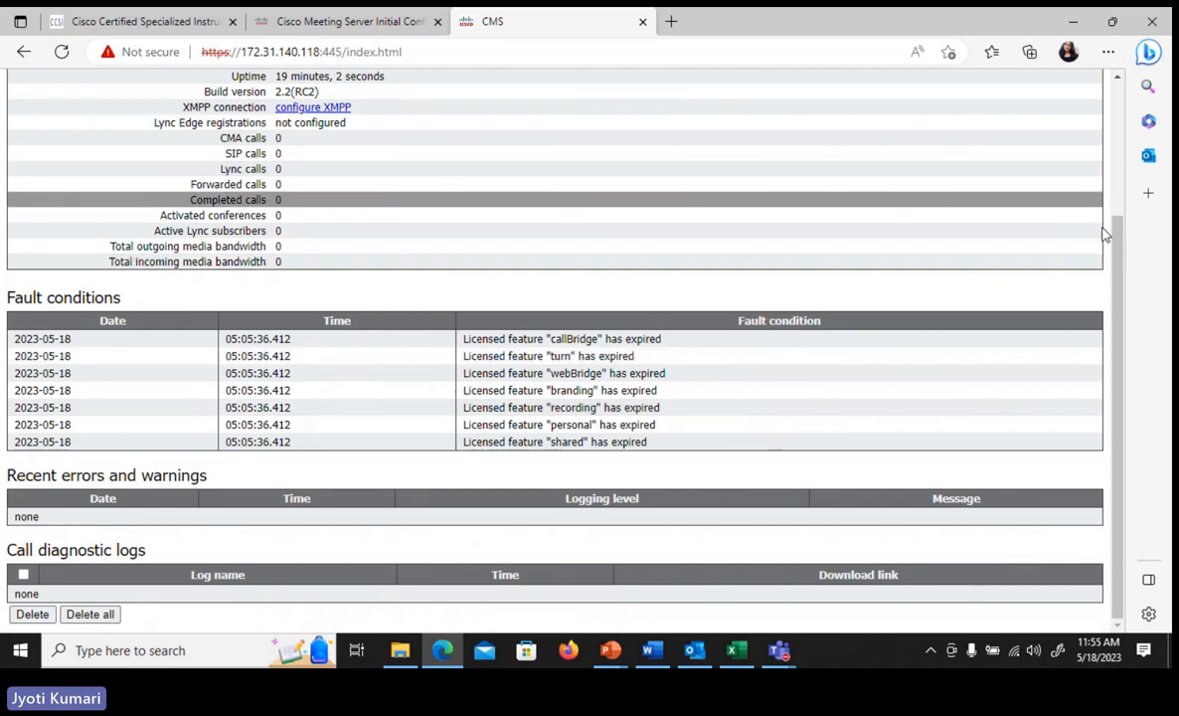
pyautogui.moveTo(1126, 308); pyautogui.dragTo(1119, 169)
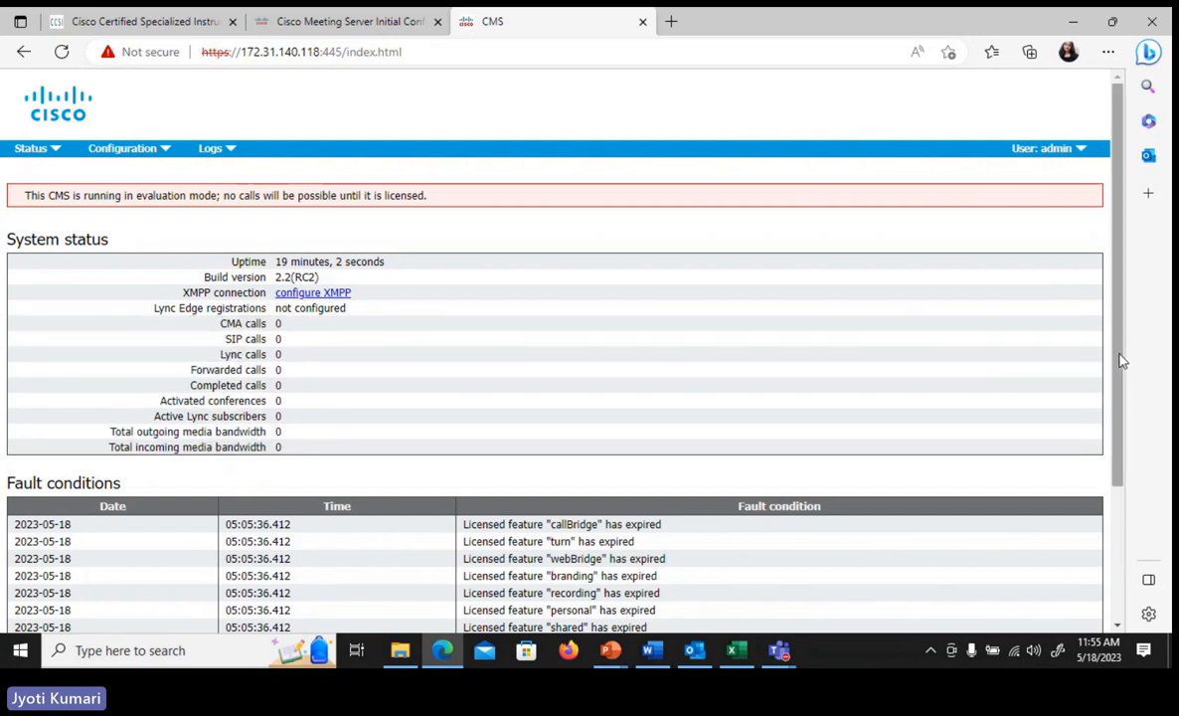
pyautogui.scroll(-1, 1136, 421)
pyautogui.scroll(-2, 1141, 441)
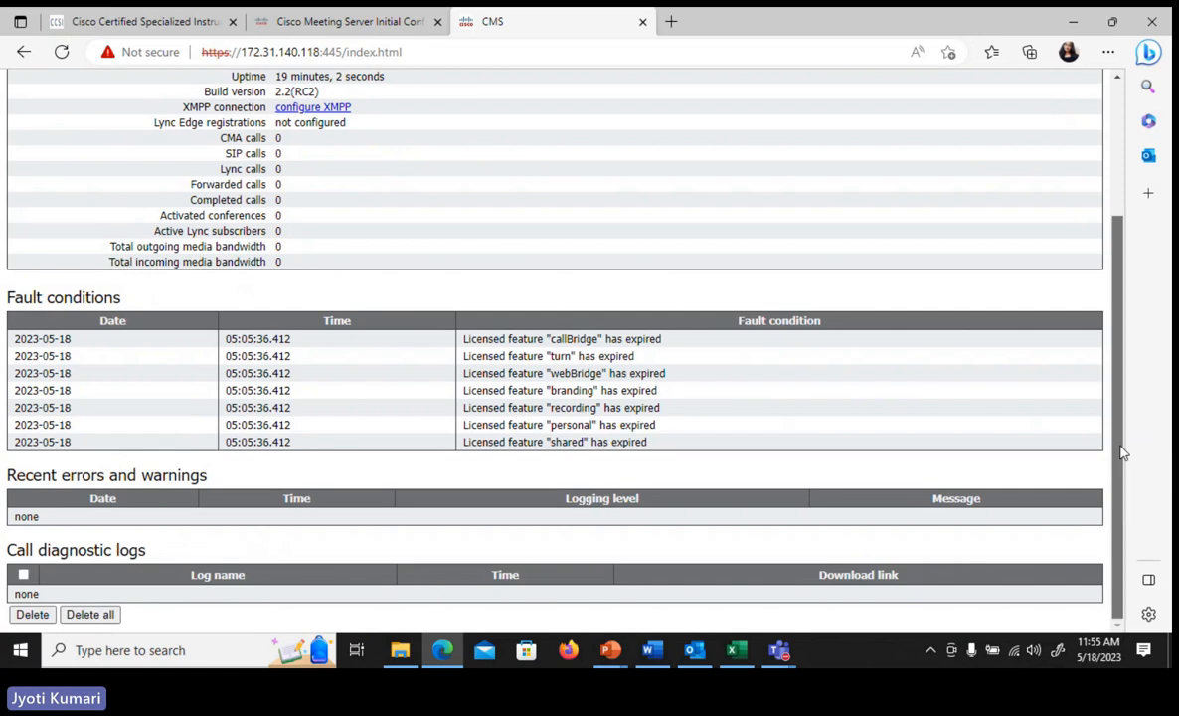
pyautogui.moveTo(1121, 451); pyautogui.dragTo(1118, 286)
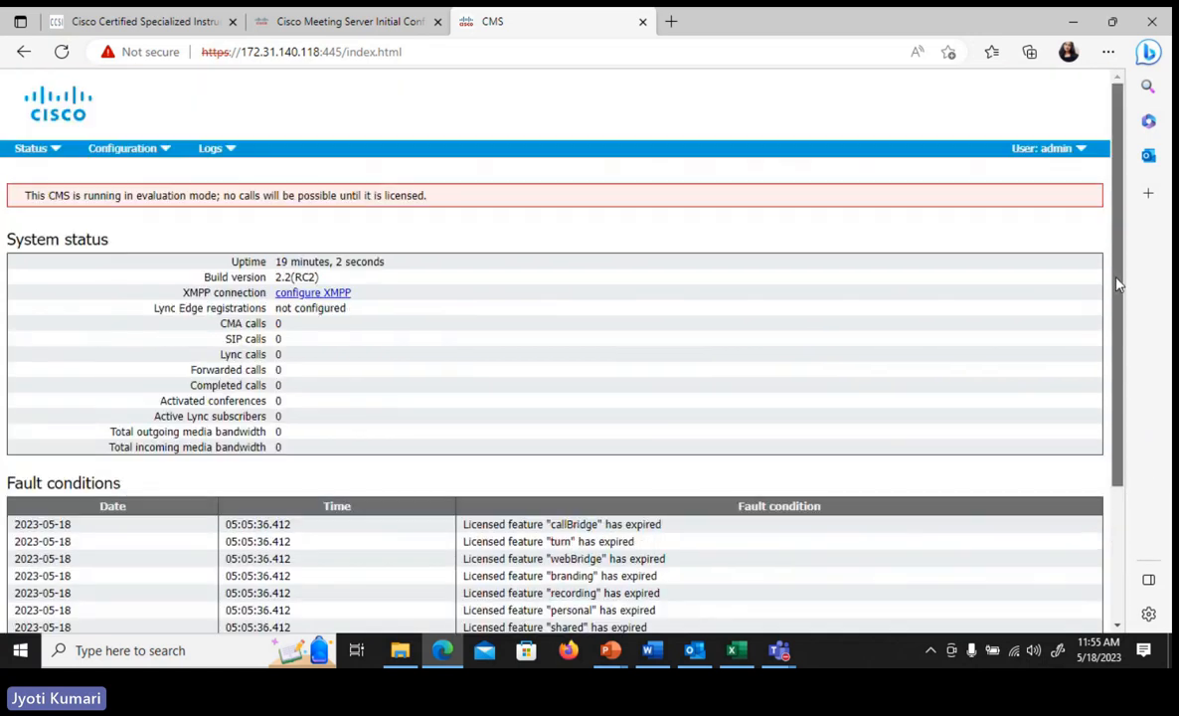
# - View the active calls status page, followed by the users status page
pyautogui.click(46, 151)
pyautogui.click(31, 185)
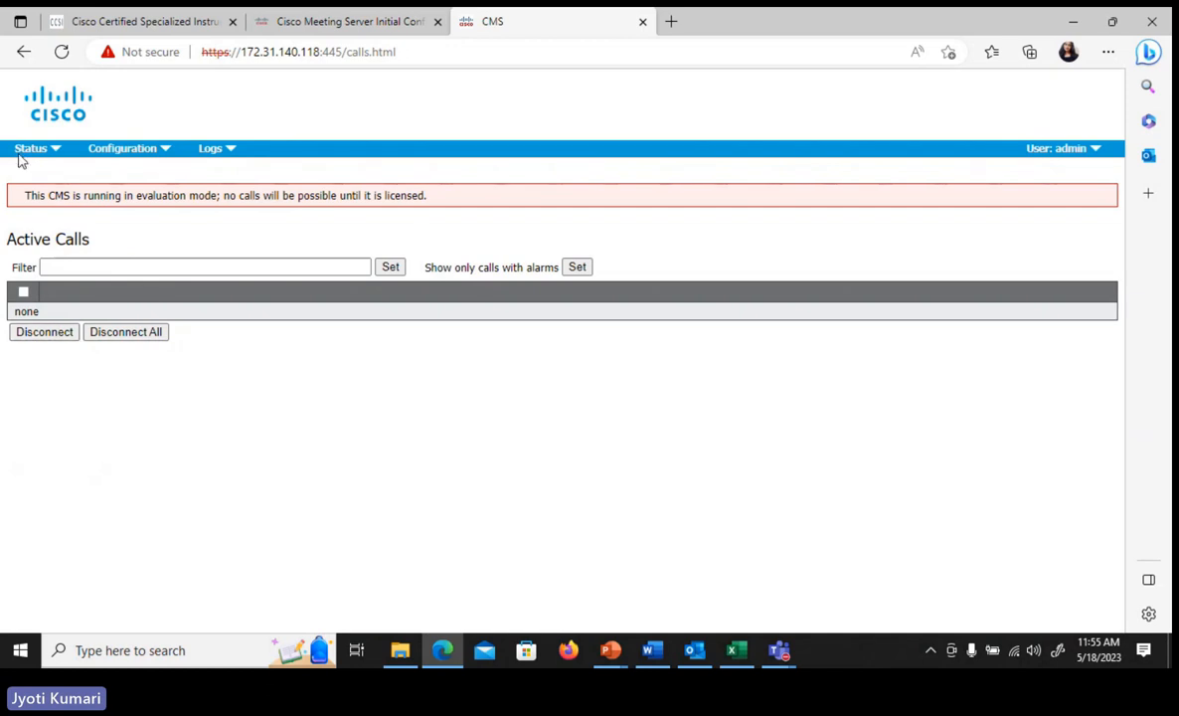
pyautogui.moveTo(30, 151)
pyautogui.click(51, 204)
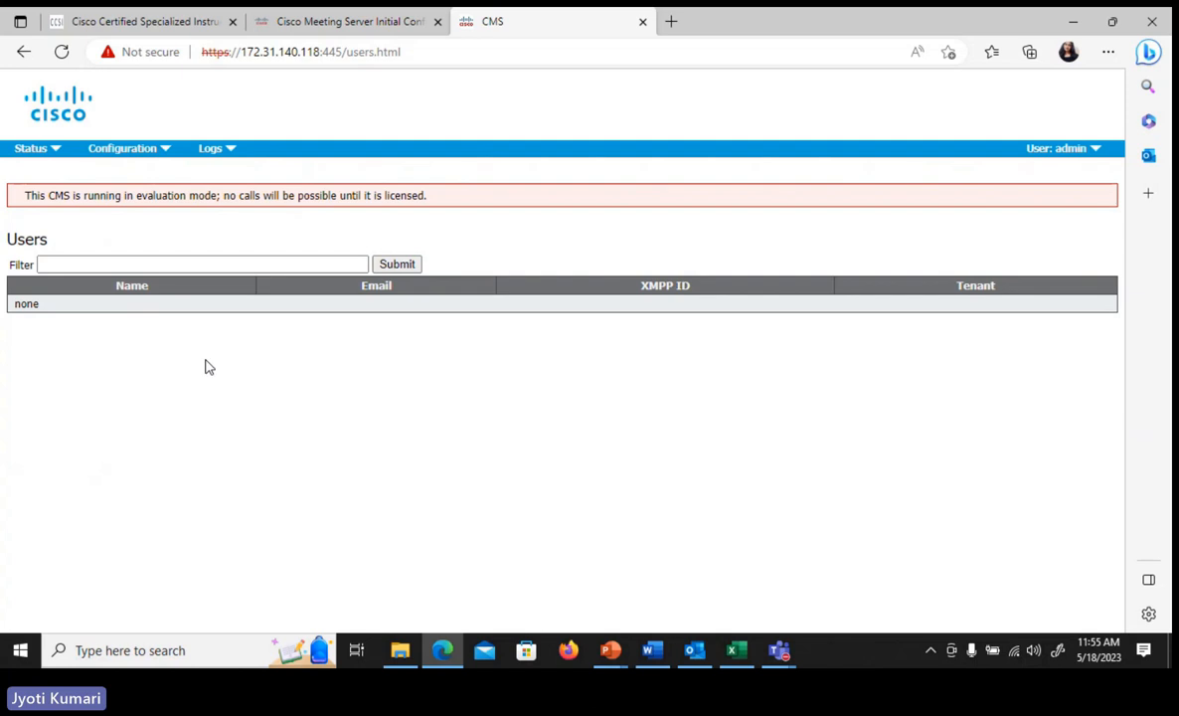
# - Open the General configuration page and review its XMPP, TURN, Lync Edge, Web bridge, IVR and external access settings
pyautogui.click(129, 151)
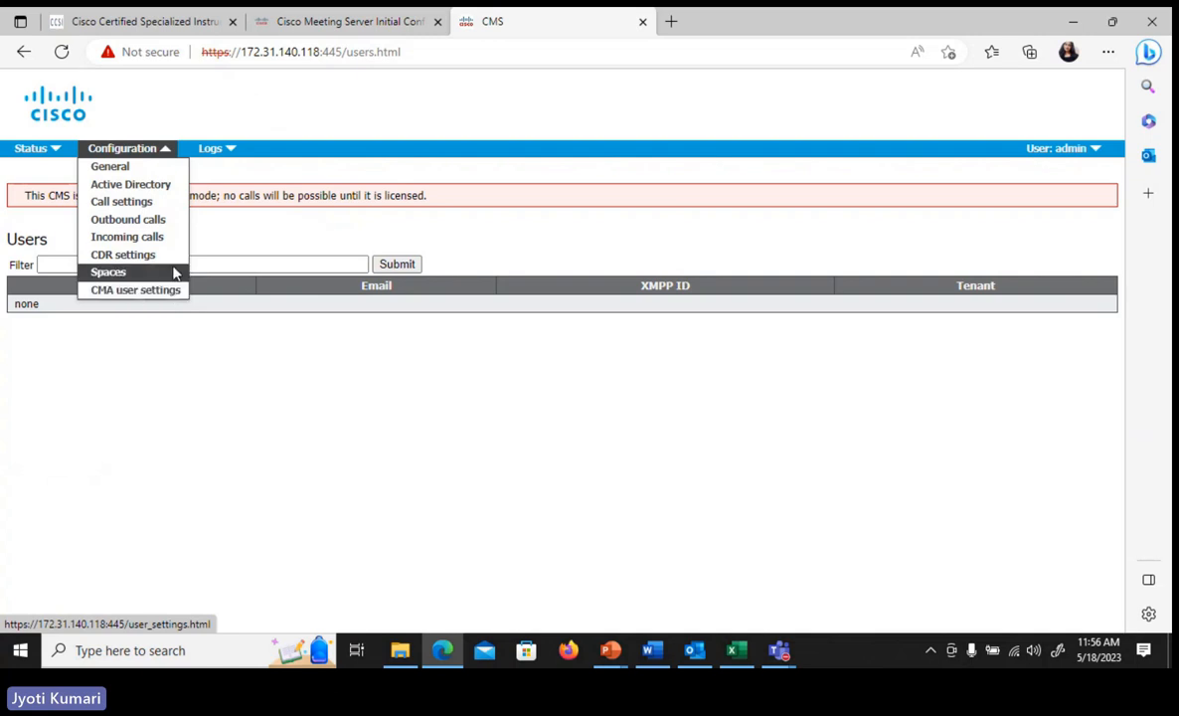
pyautogui.click(138, 175)
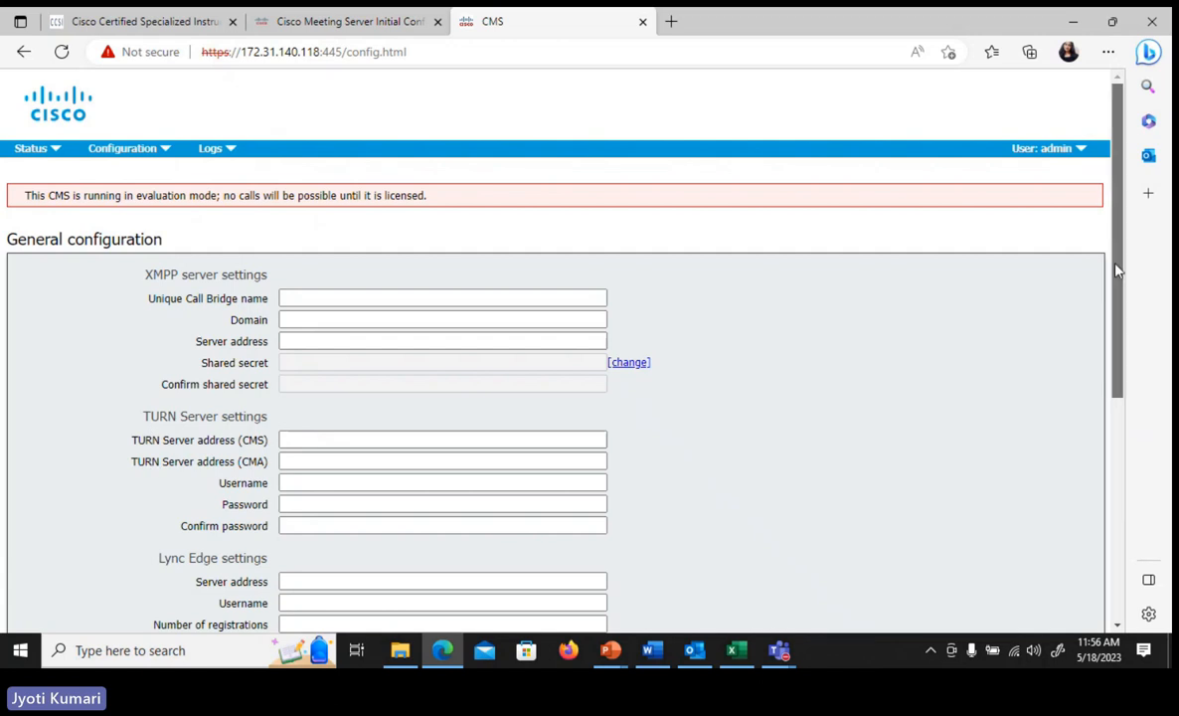
pyautogui.moveTo(1115, 265); pyautogui.dragTo(1143, 399)
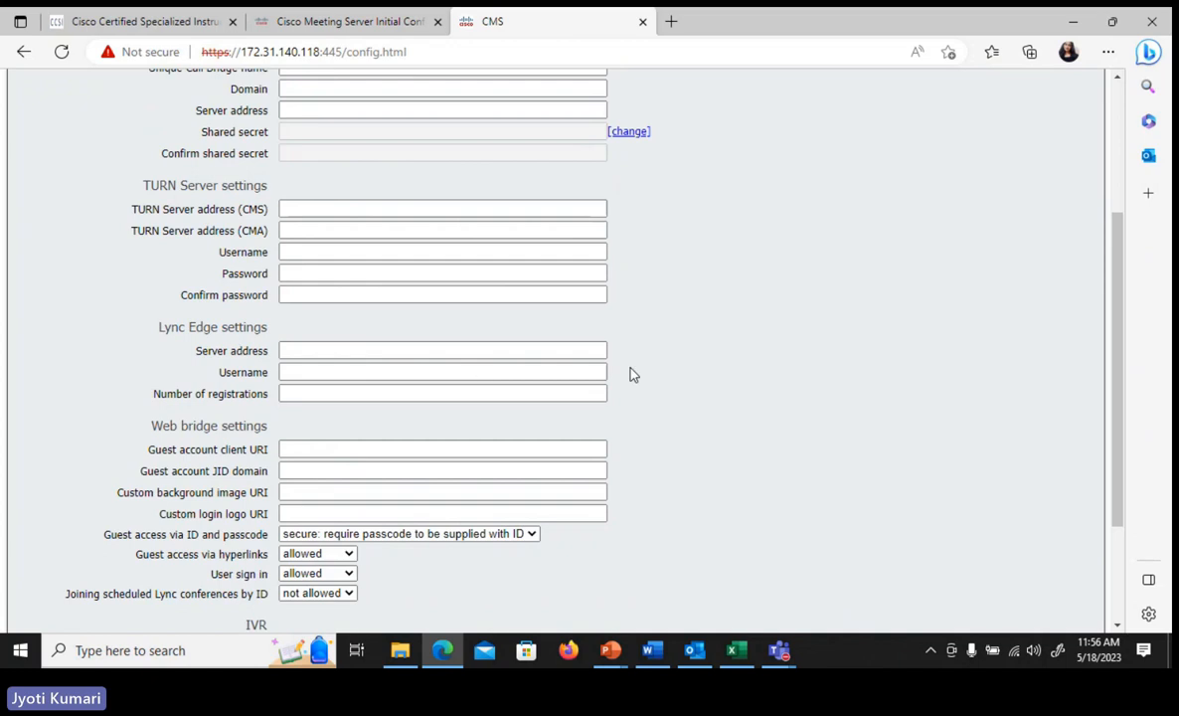
pyautogui.moveTo(1118, 329); pyautogui.dragTo(1134, 374)
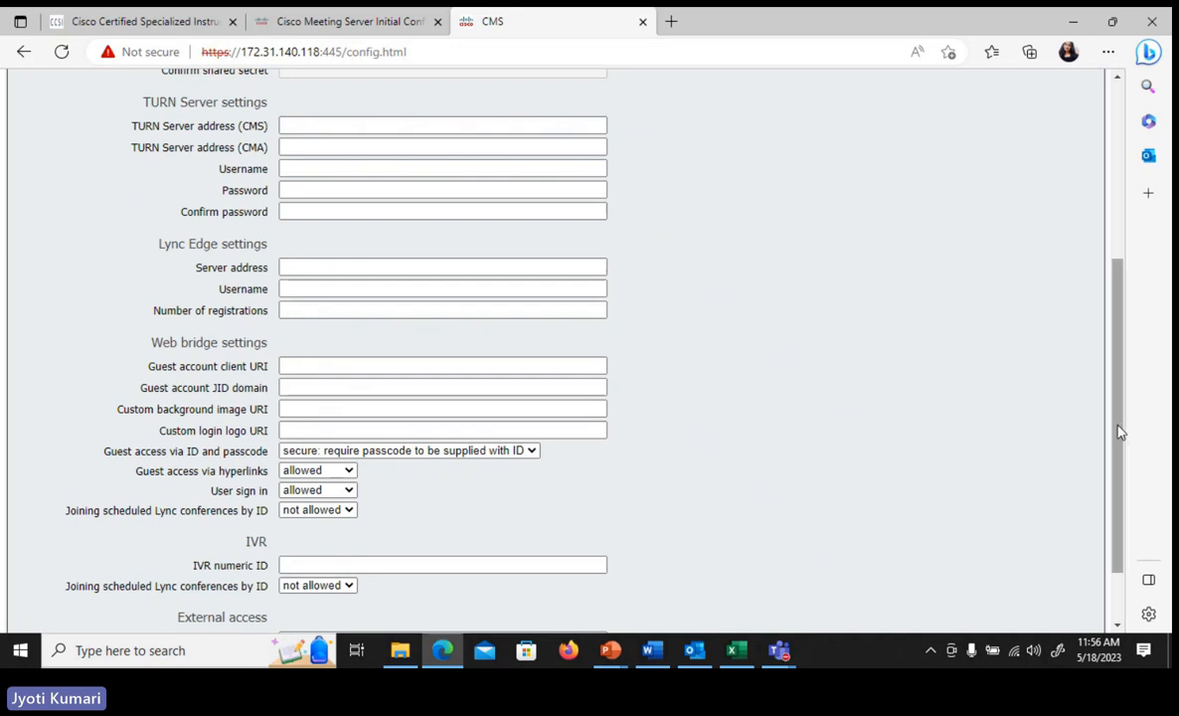
pyautogui.moveTo(1122, 432); pyautogui.dragTo(1135, 516)
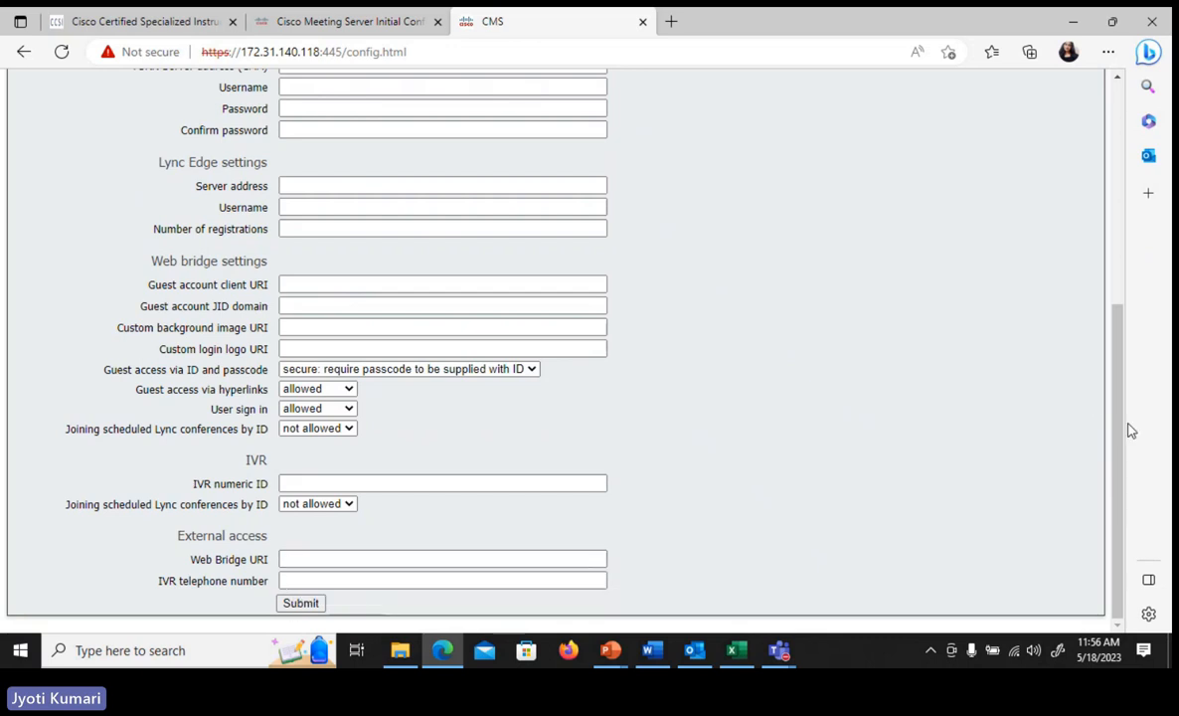
pyautogui.moveTo(1119, 423); pyautogui.dragTo(1095, 184)
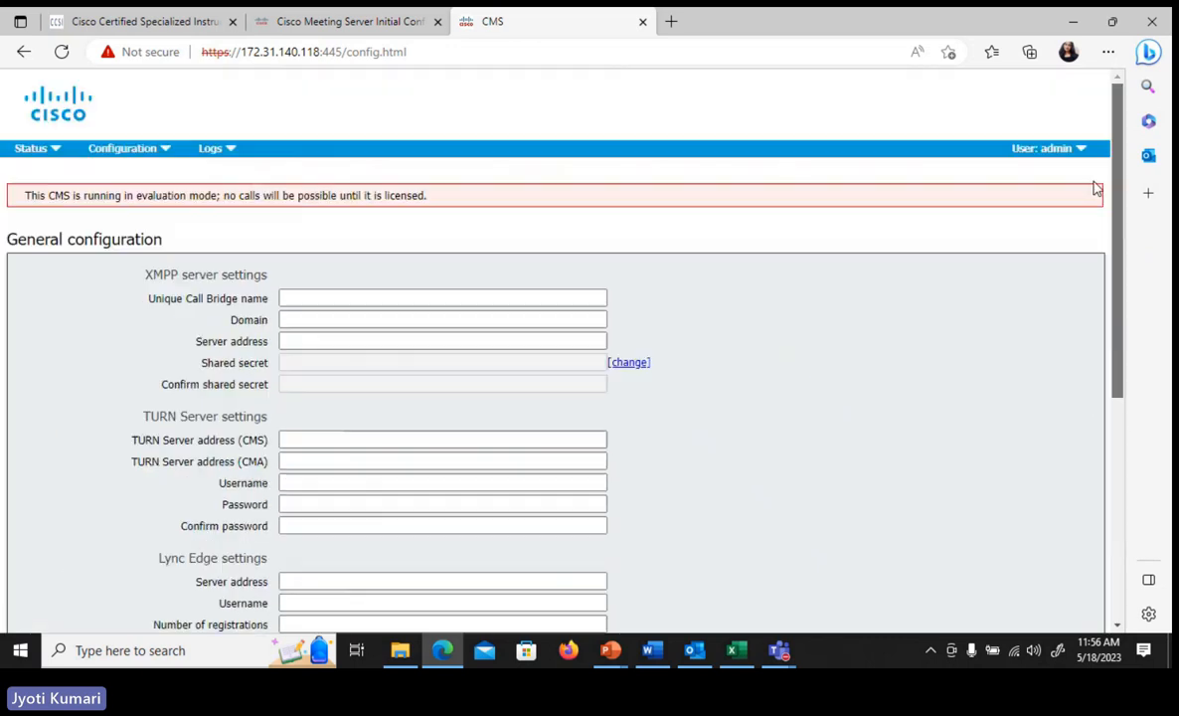
# - Open the Active Directory configuration page and review its server, corporate directory, import and field mapping settings
pyautogui.click(132, 157)
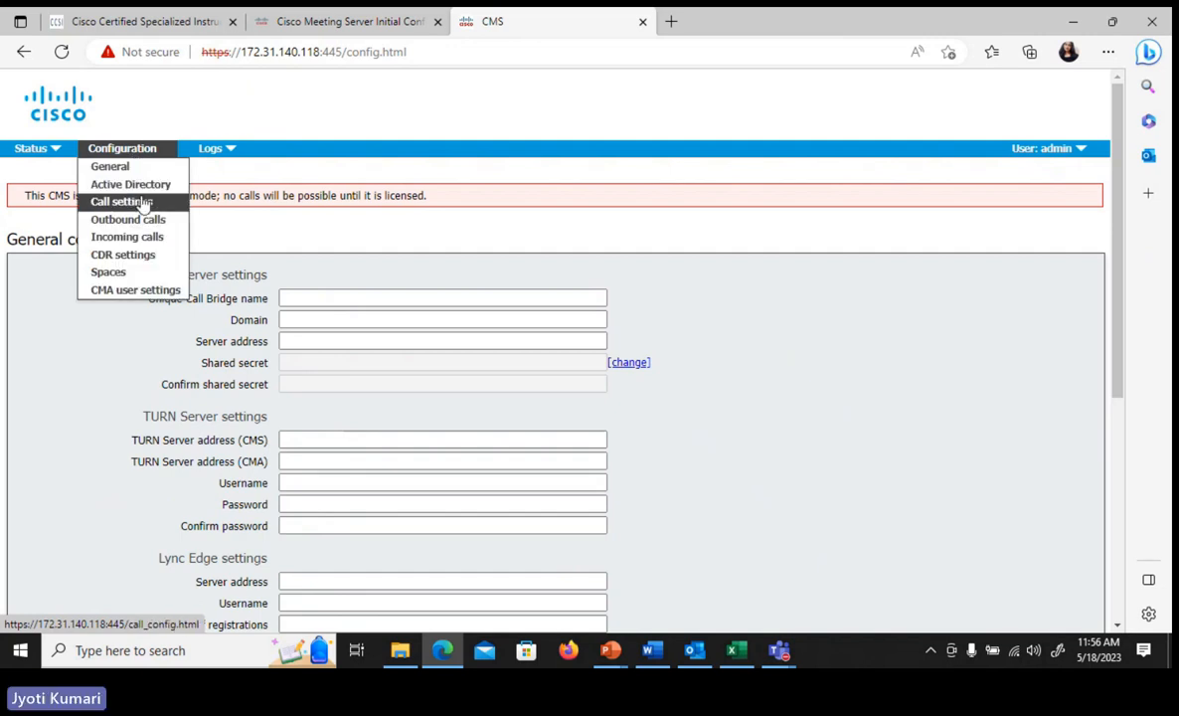
pyautogui.click(139, 188)
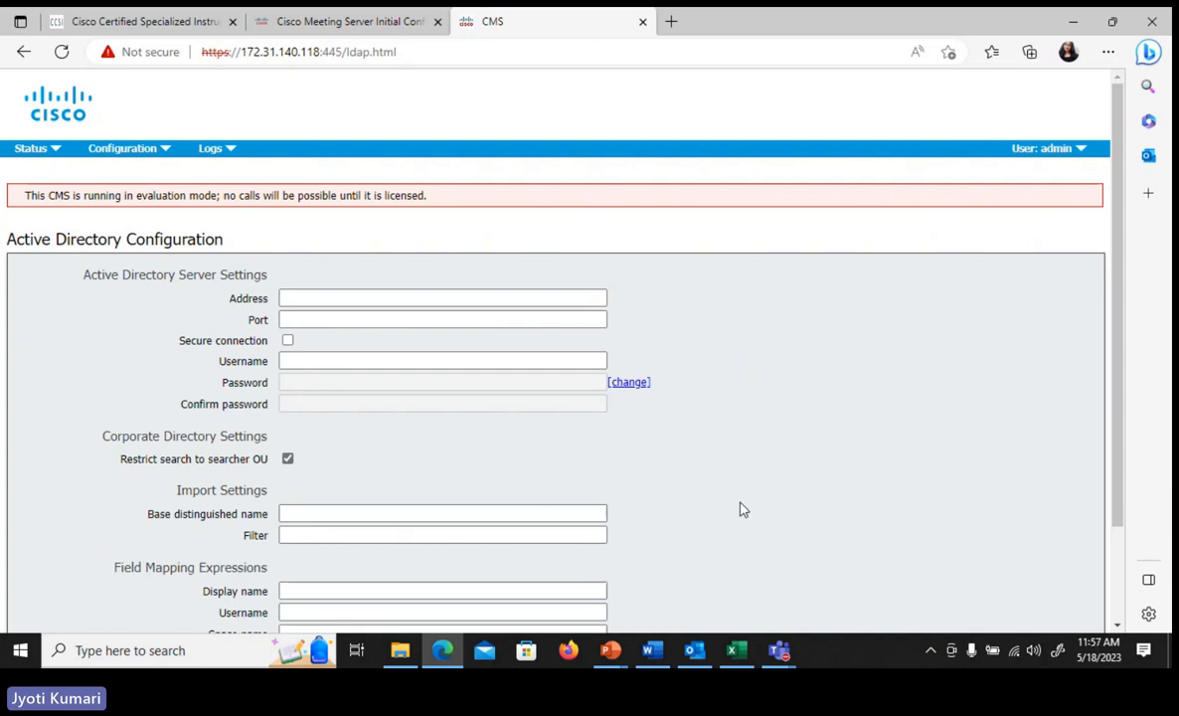
pyautogui.scroll(-2, 1123, 386)
pyautogui.scroll(2, 1074, 299)
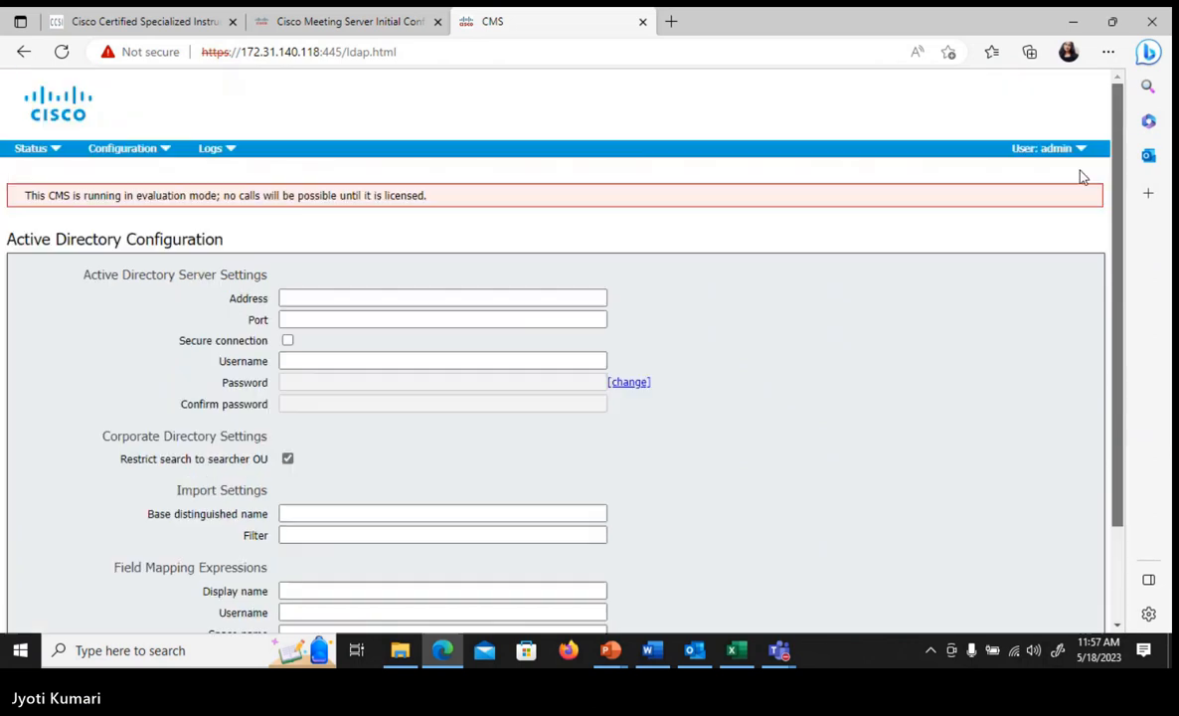
# - Open the Call settings configuration page and review its call, SIP and bandwidth settings
pyautogui.moveTo(162, 152)
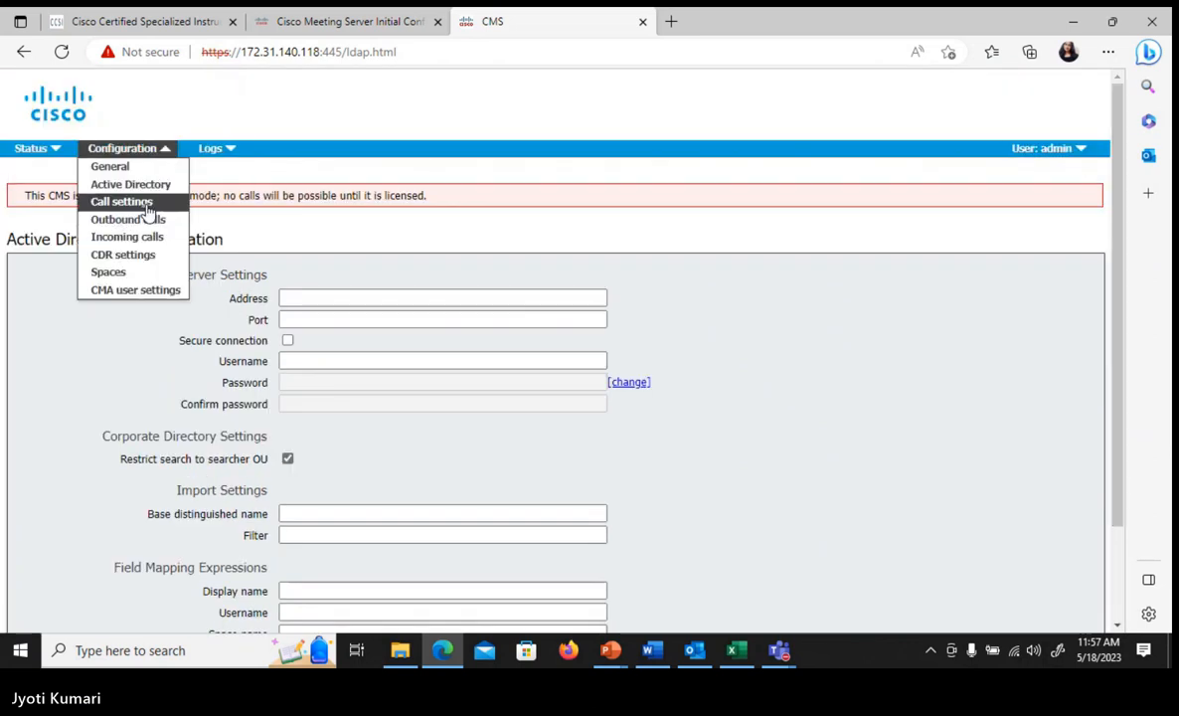
pyautogui.click(148, 203)
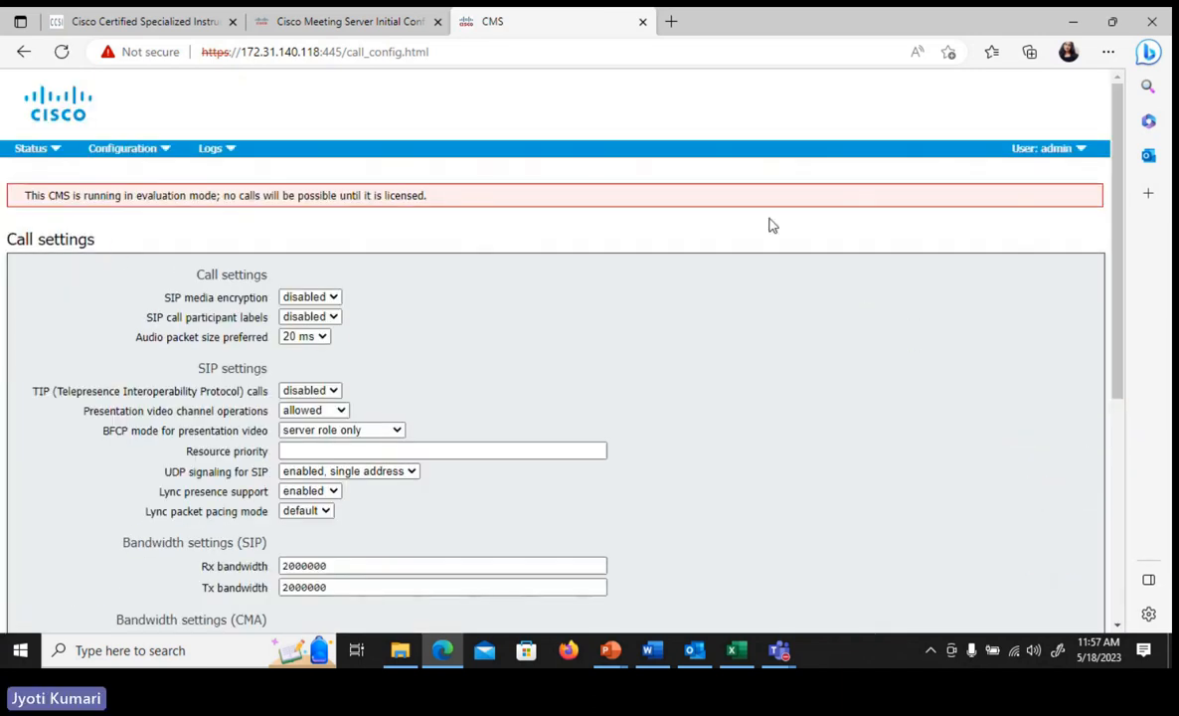
pyautogui.moveTo(1120, 234); pyautogui.dragTo(1142, 361)
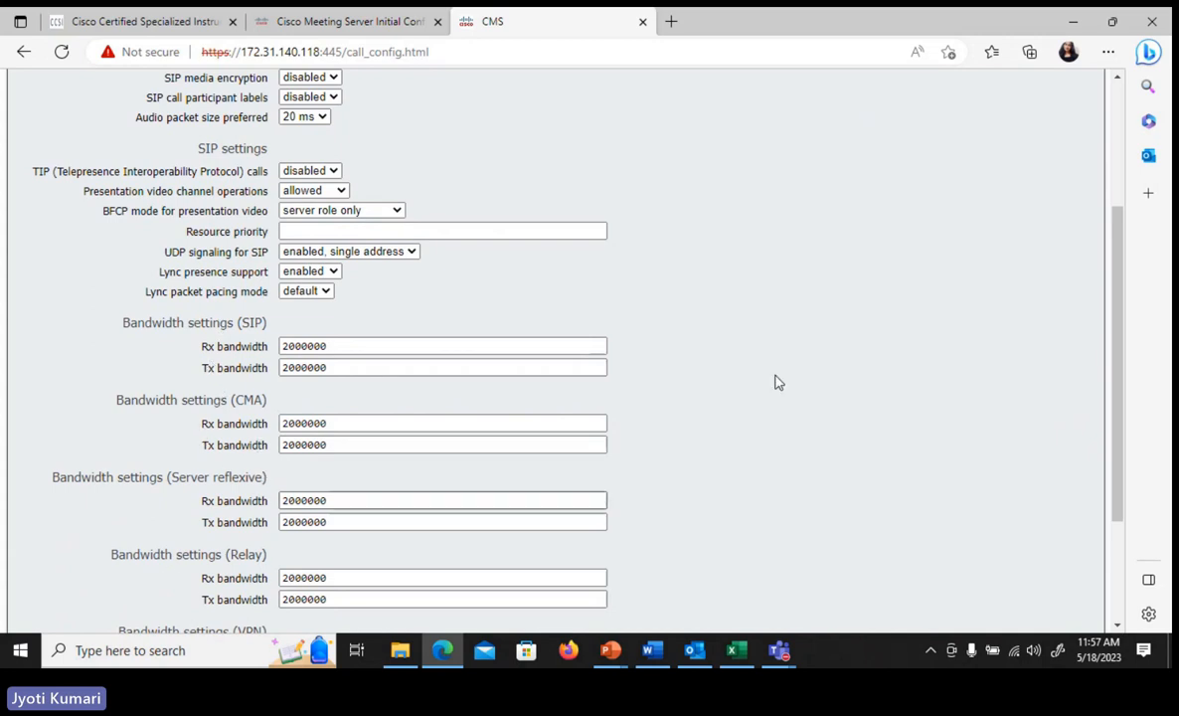
pyautogui.scroll(-2, 1139, 441)
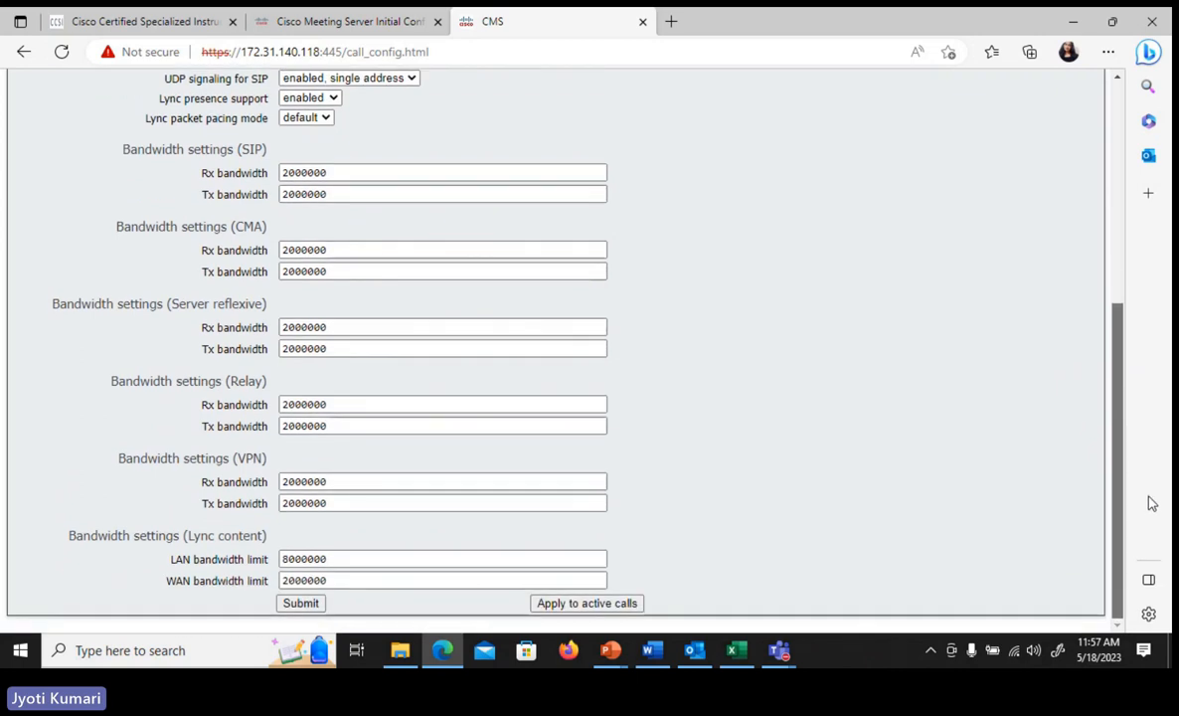
pyautogui.scroll(4, 1153, 477)
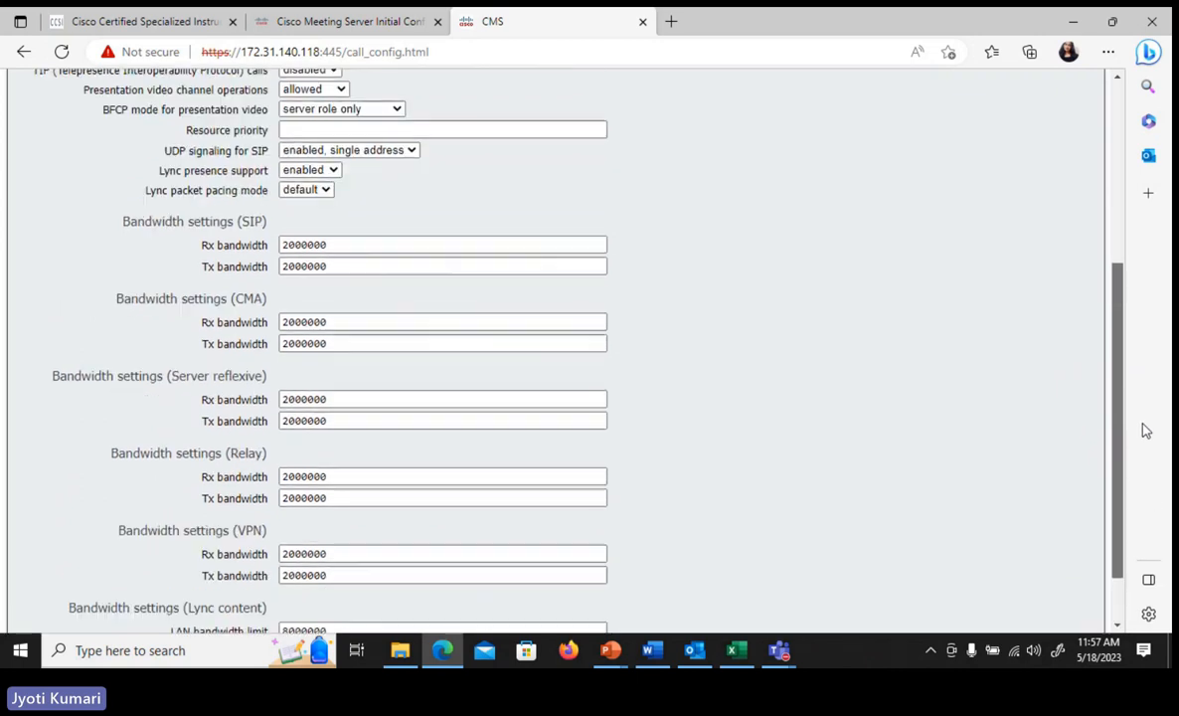
pyautogui.scroll(2, 1133, 312)
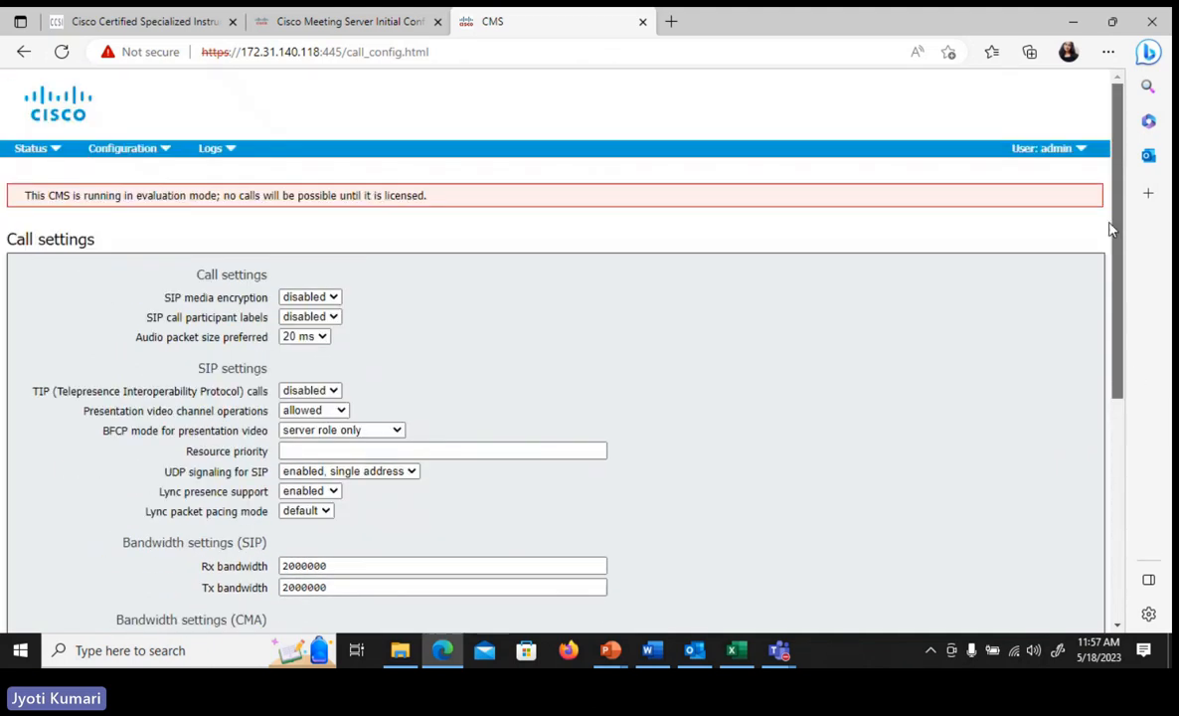
# - View the Outbound calls configuration with its dial transforms, followed by the CDR receiver settings
pyautogui.click(146, 155)
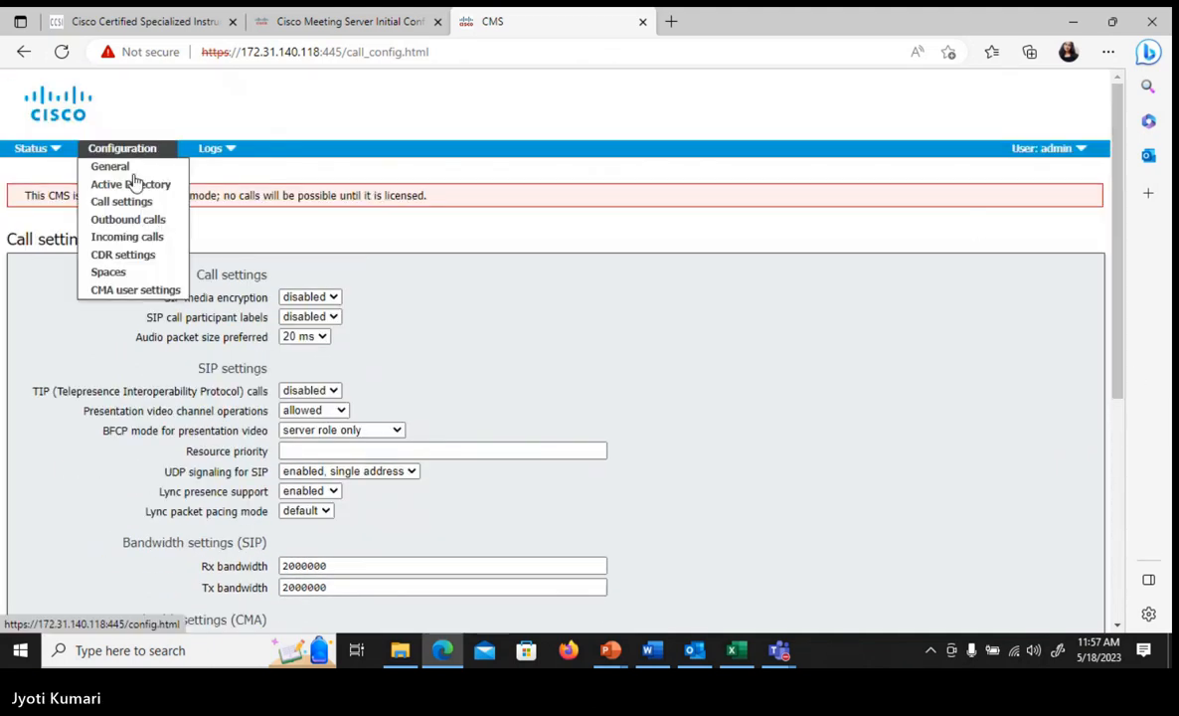
pyautogui.click(105, 221)
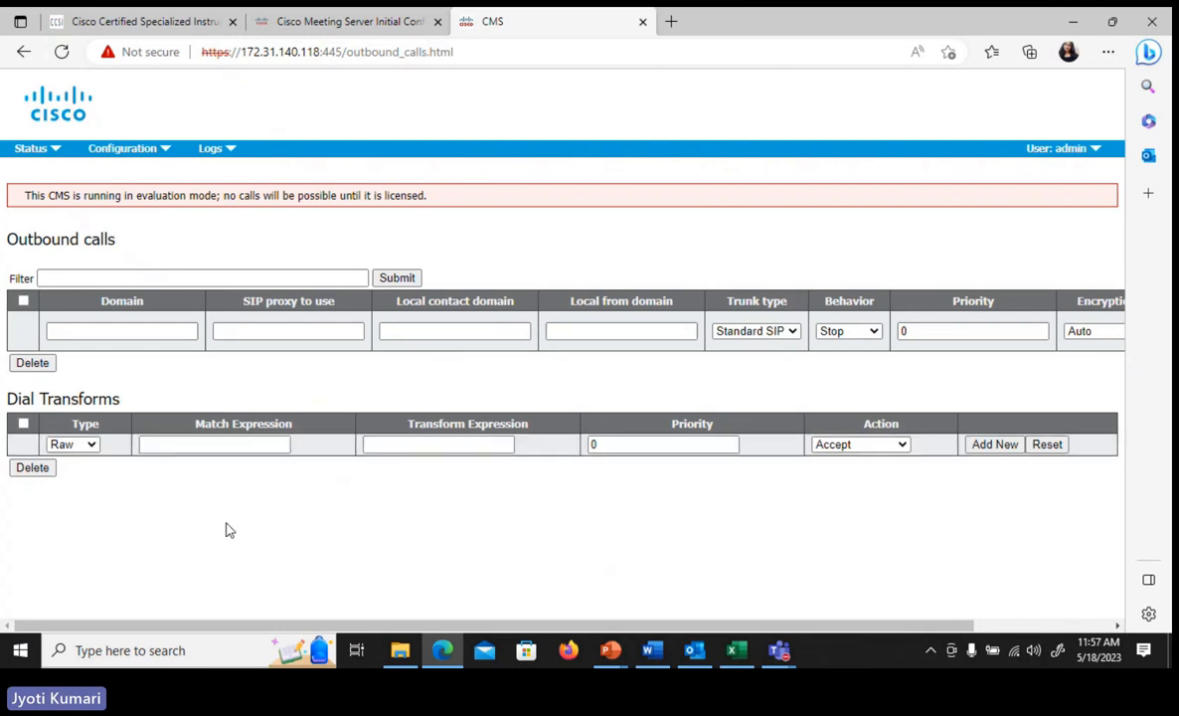
pyautogui.click(138, 161)
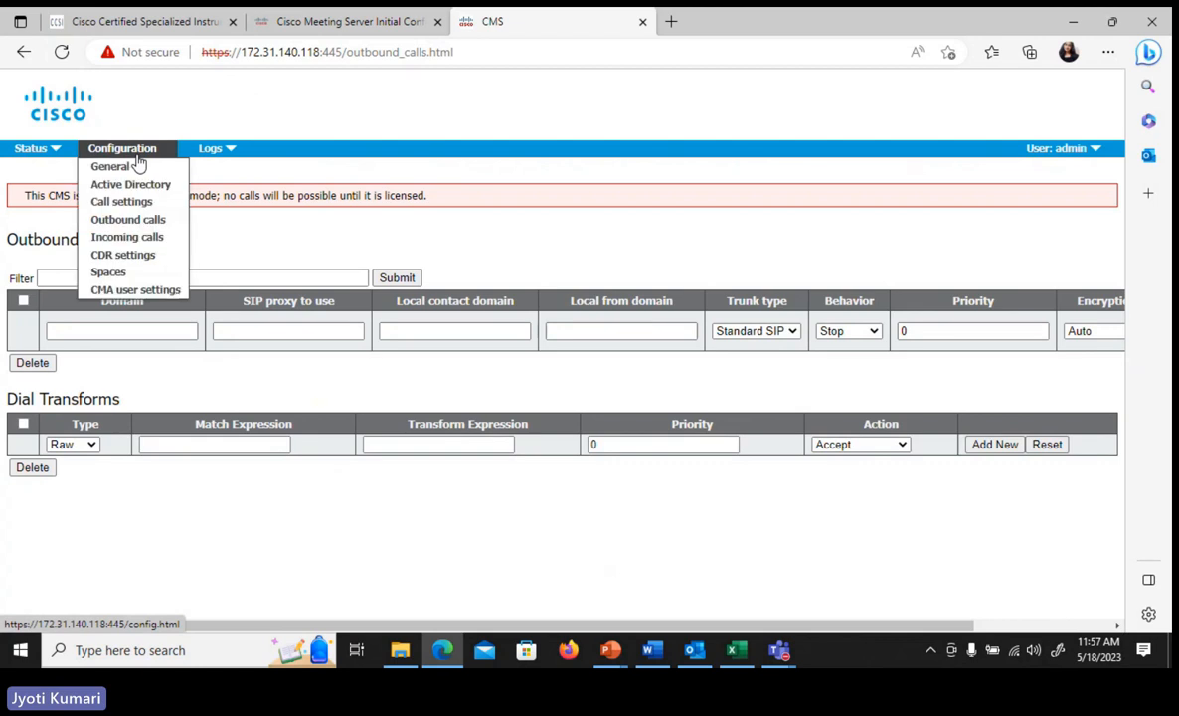
pyautogui.click(130, 257)
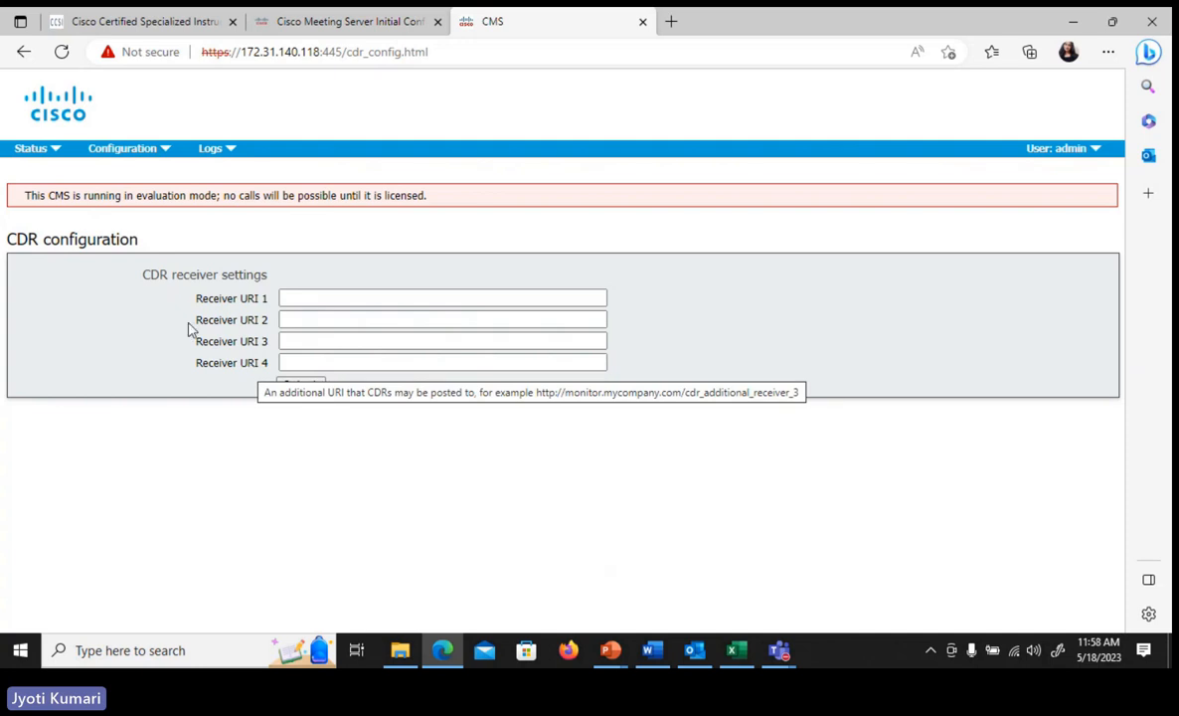
# - Open the Spaces configuration page and review the fields available for defining a space
pyautogui.moveTo(144, 154)
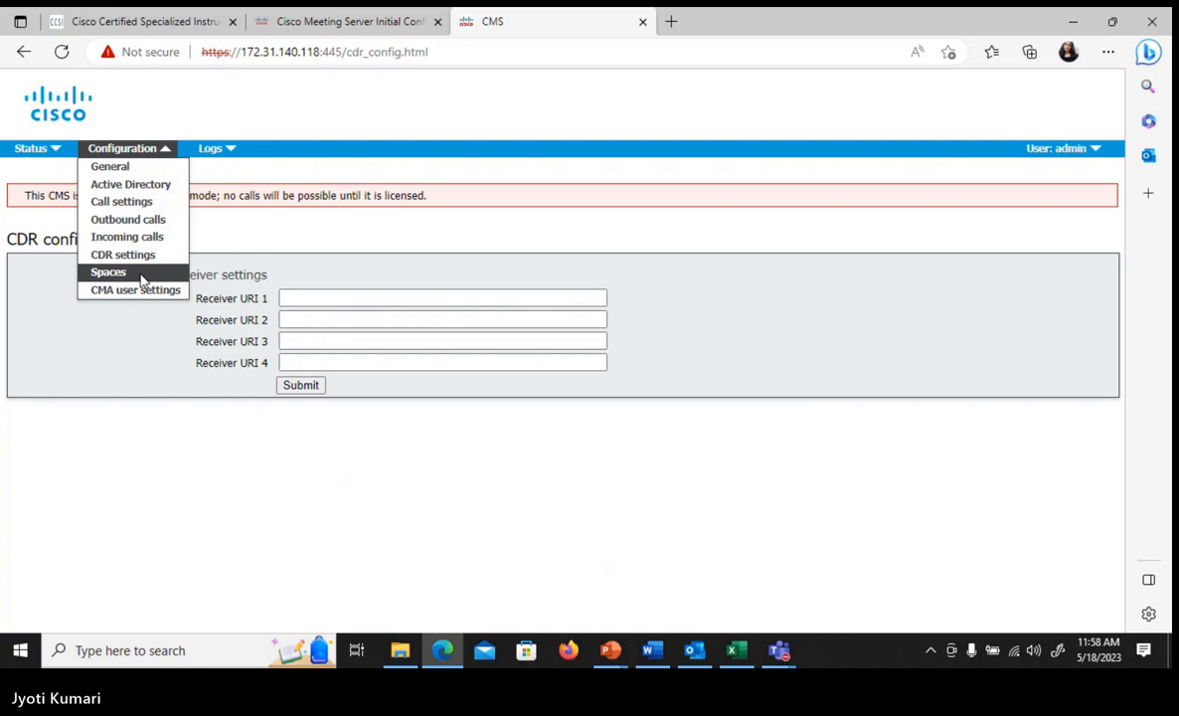
pyautogui.click(101, 271)
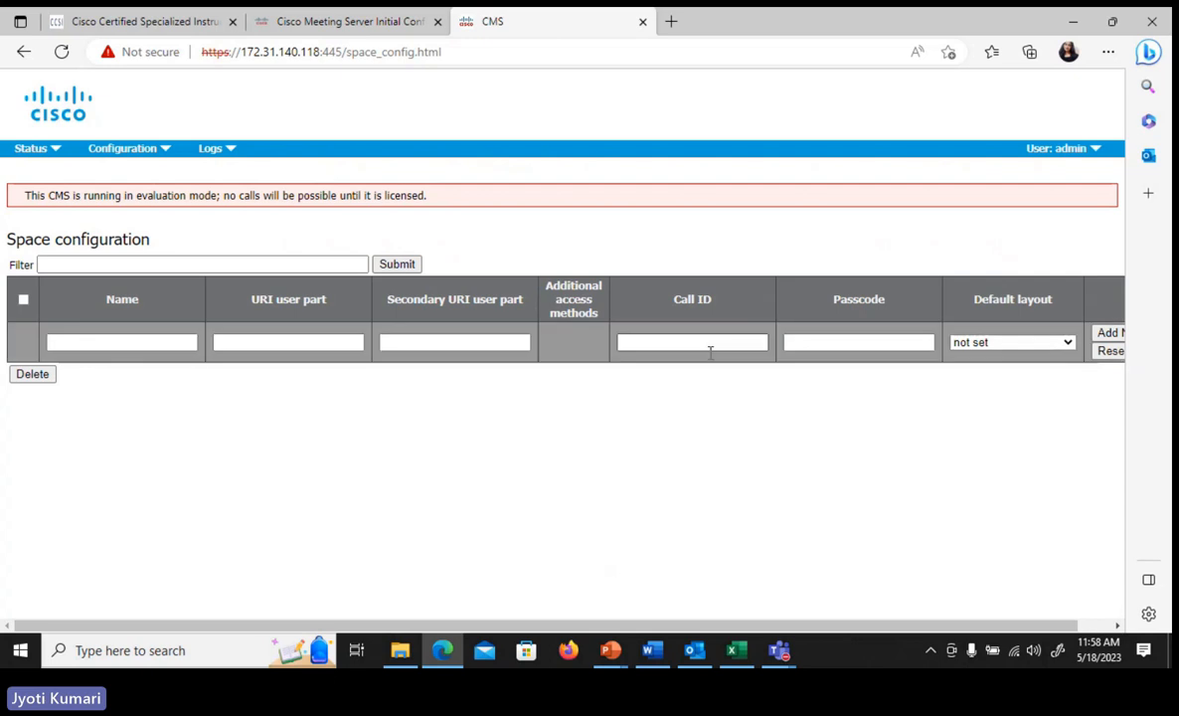
# - Open the CMA user settings page and review the options for allowing incoming calls
pyautogui.click(145, 151)
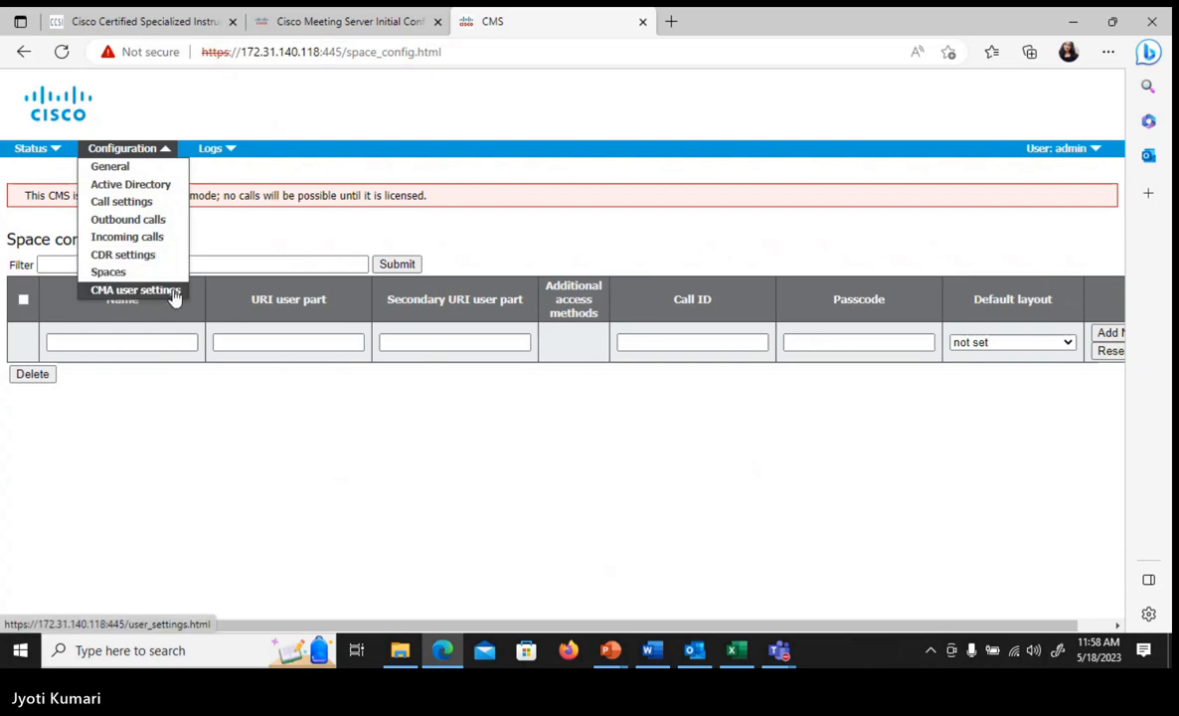
pyautogui.click(171, 292)
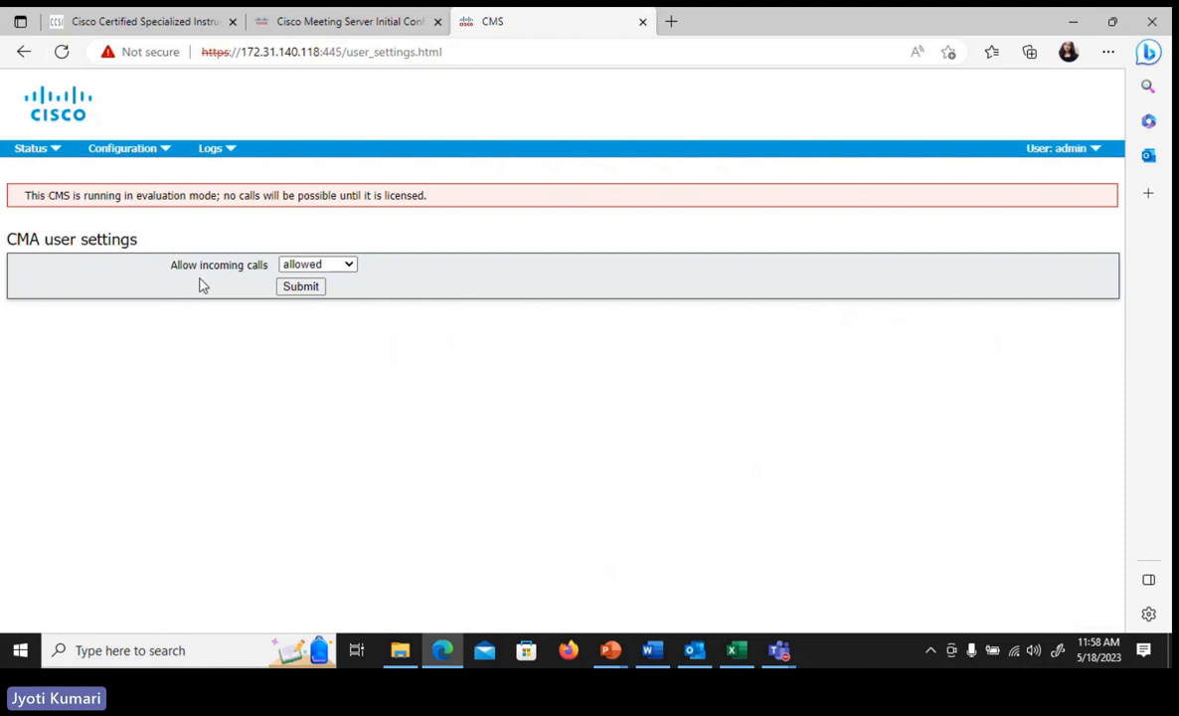
pyautogui.click(331, 266)
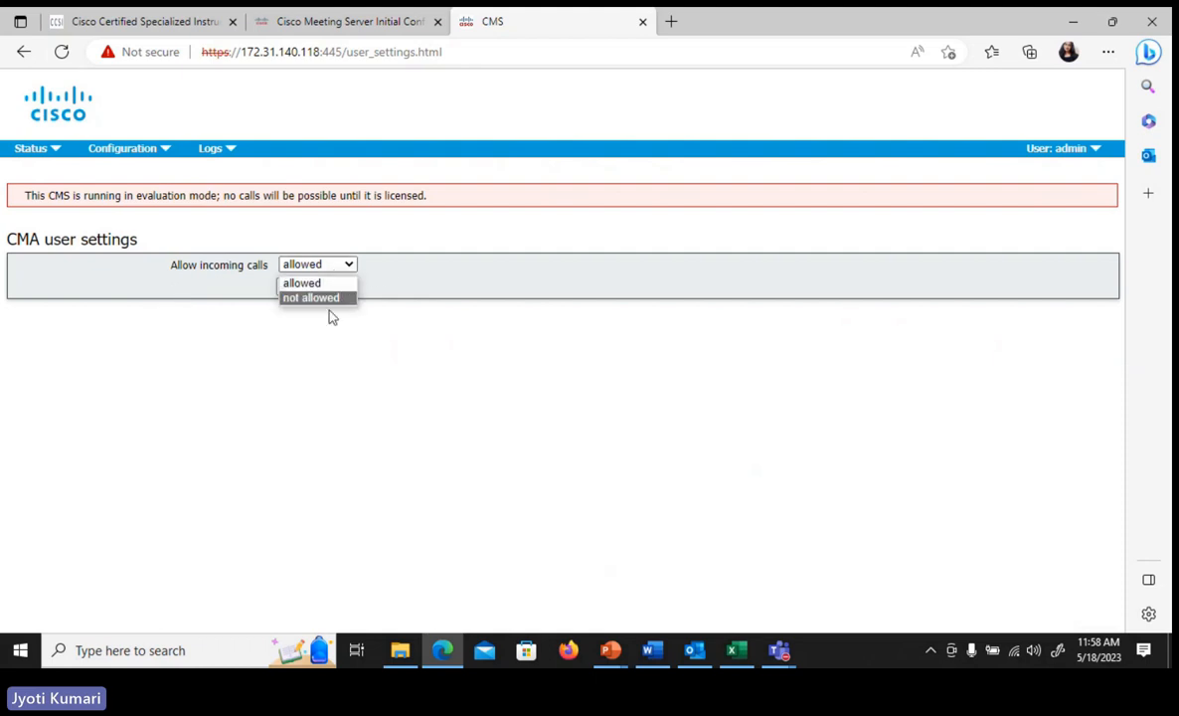
pyautogui.click(156, 423)
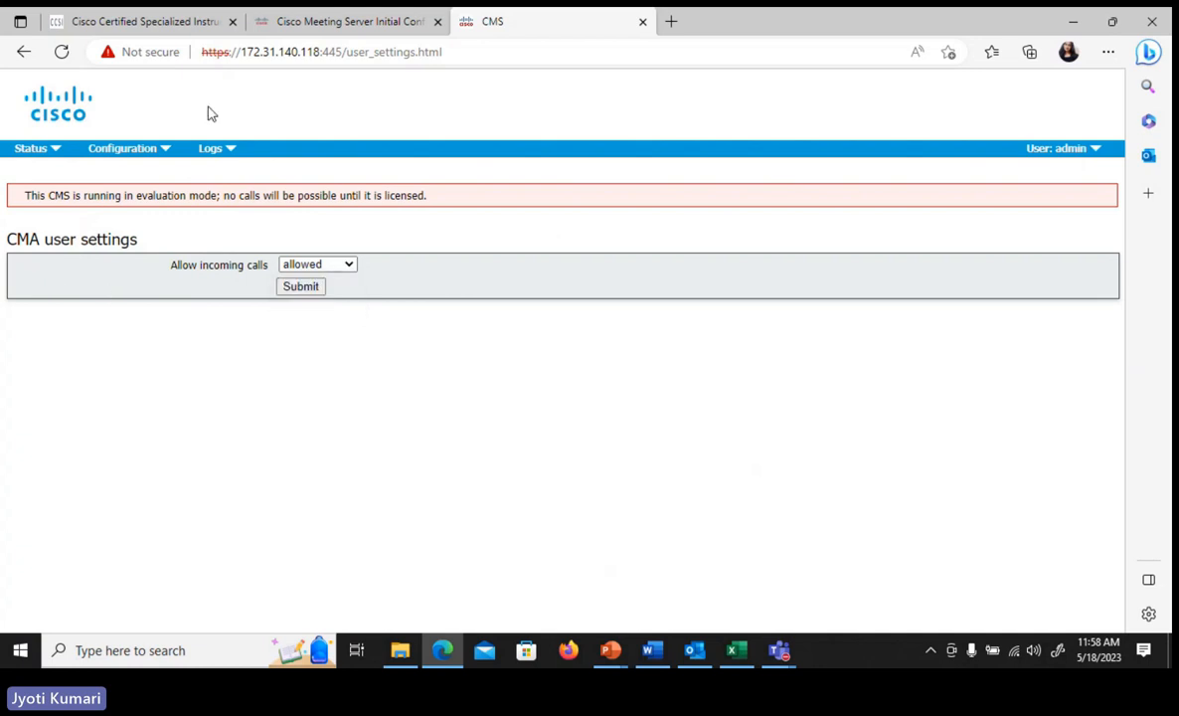
# - Open the event log and review its logged messages
pyautogui.moveTo(231, 150)
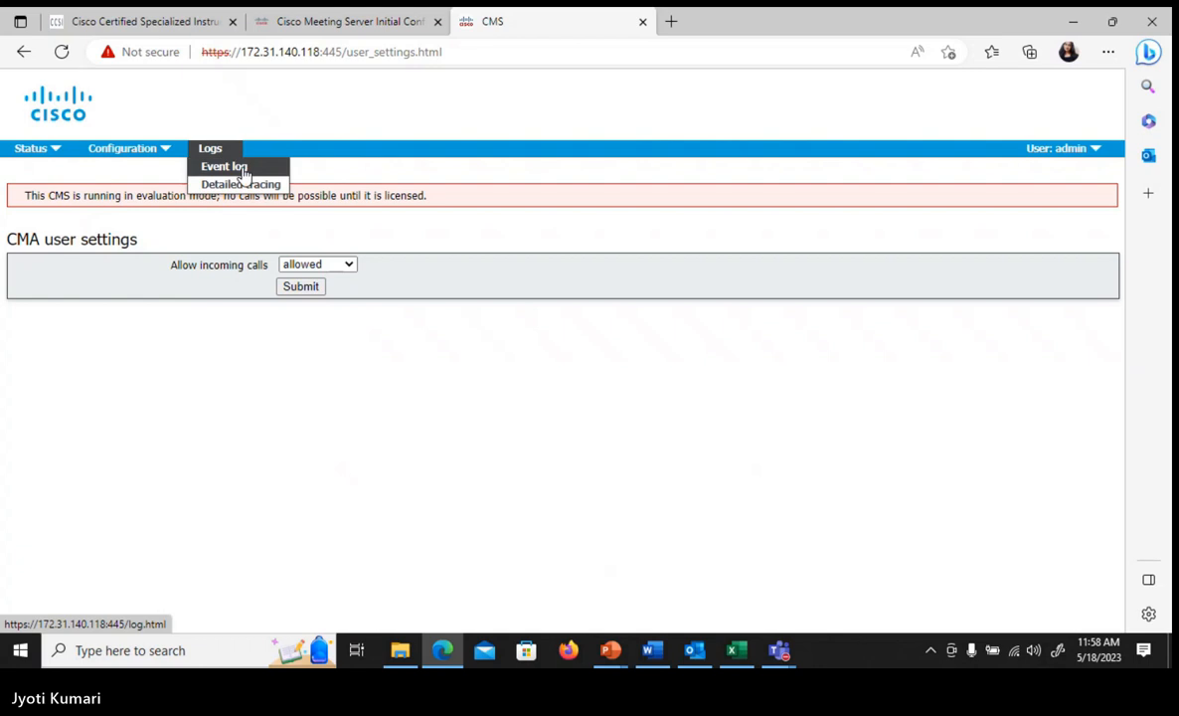
pyautogui.click(243, 169)
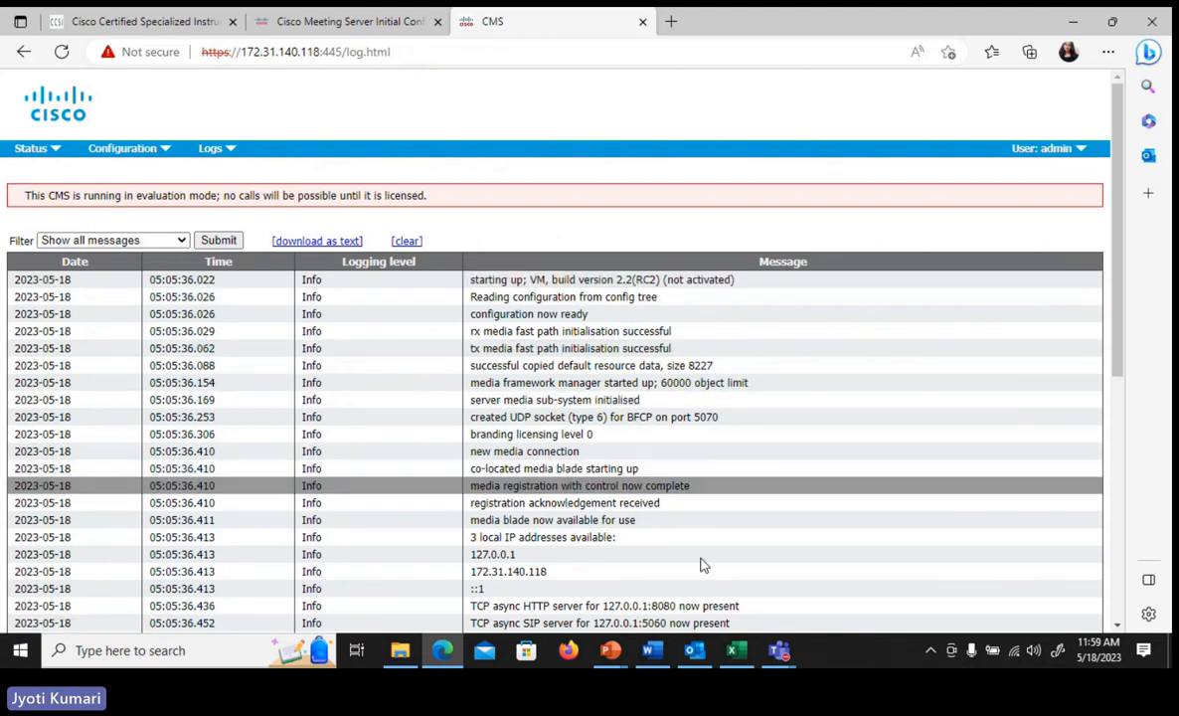
pyautogui.moveTo(1118, 362); pyautogui.dragTo(1151, 350)
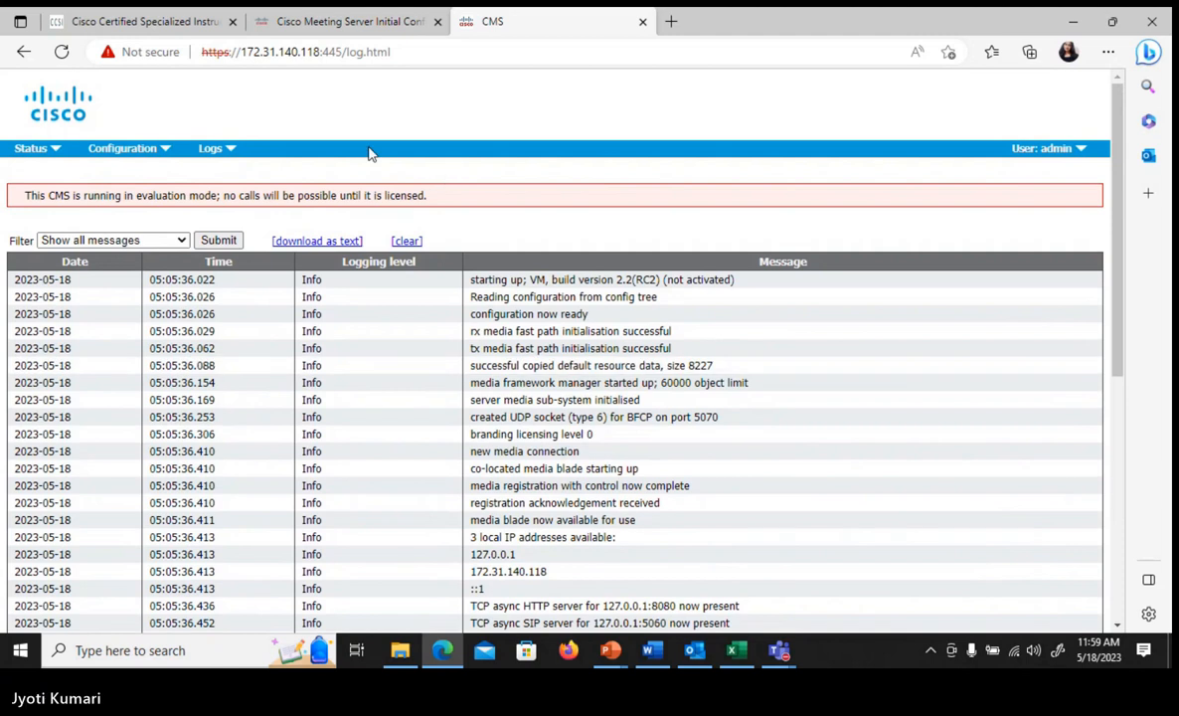
# - Open the Detailed tracing page and review the SIP, DNS, API, Web Bridge, TIP and Active control tracing options
pyautogui.moveTo(231, 153)
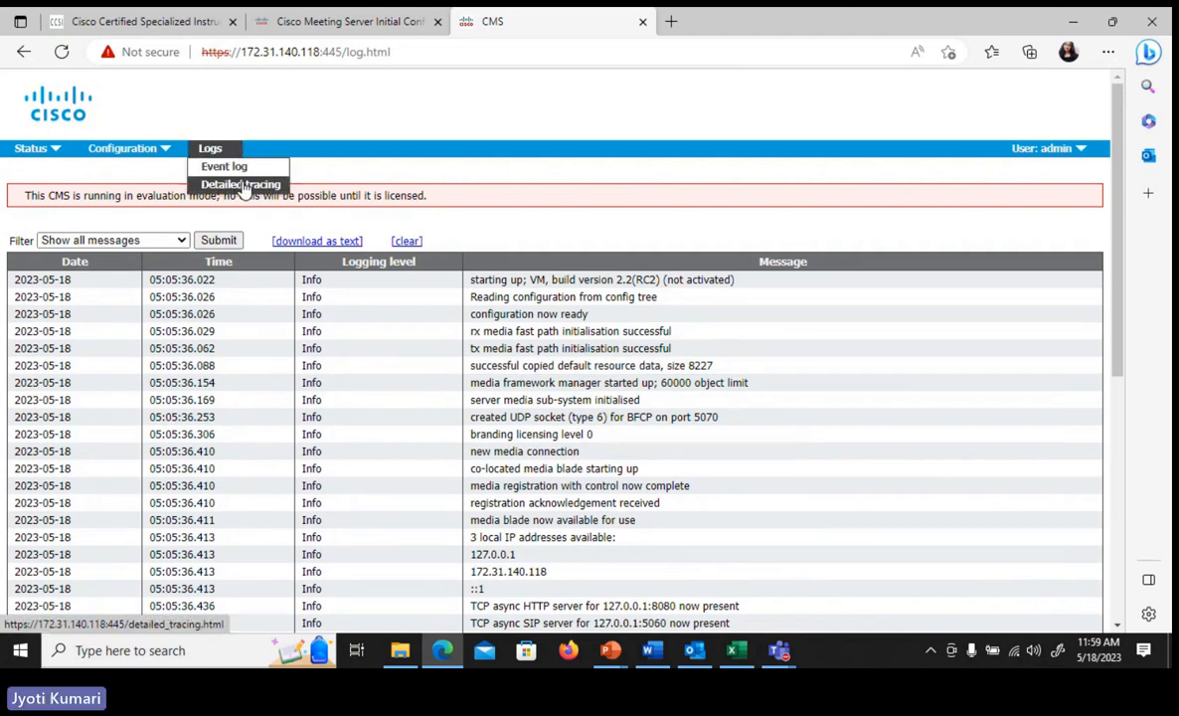
pyautogui.click(243, 186)
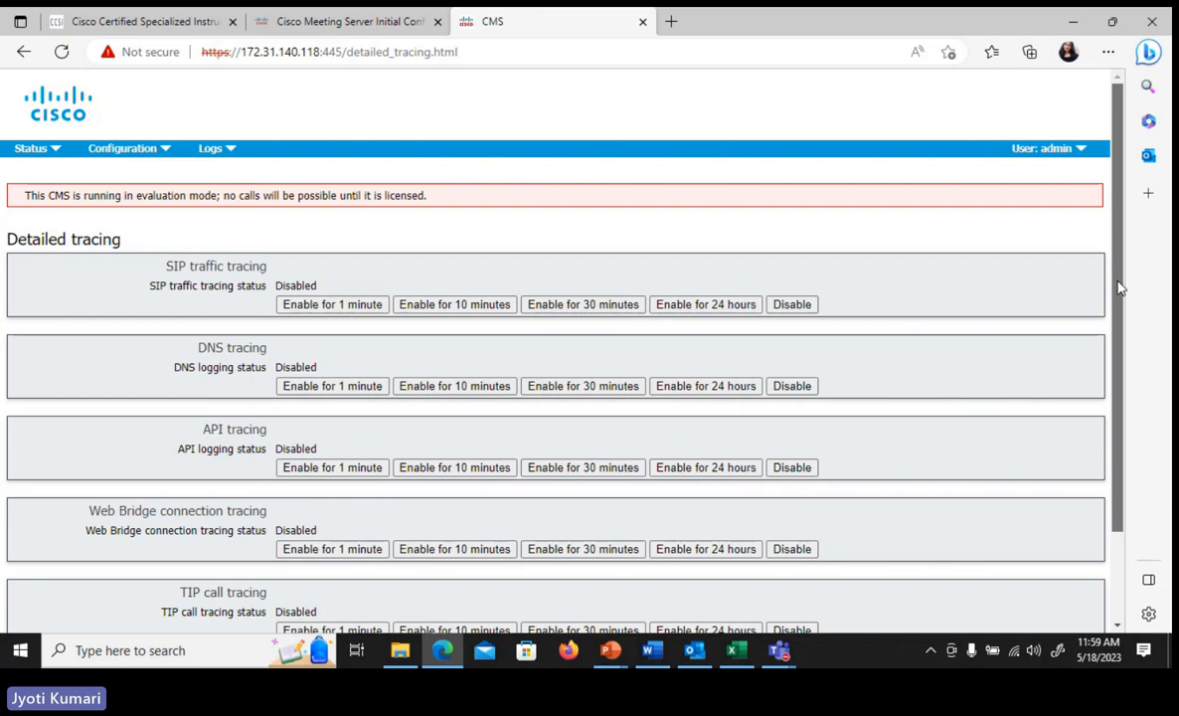
pyautogui.scroll(-2, 1047, 300)
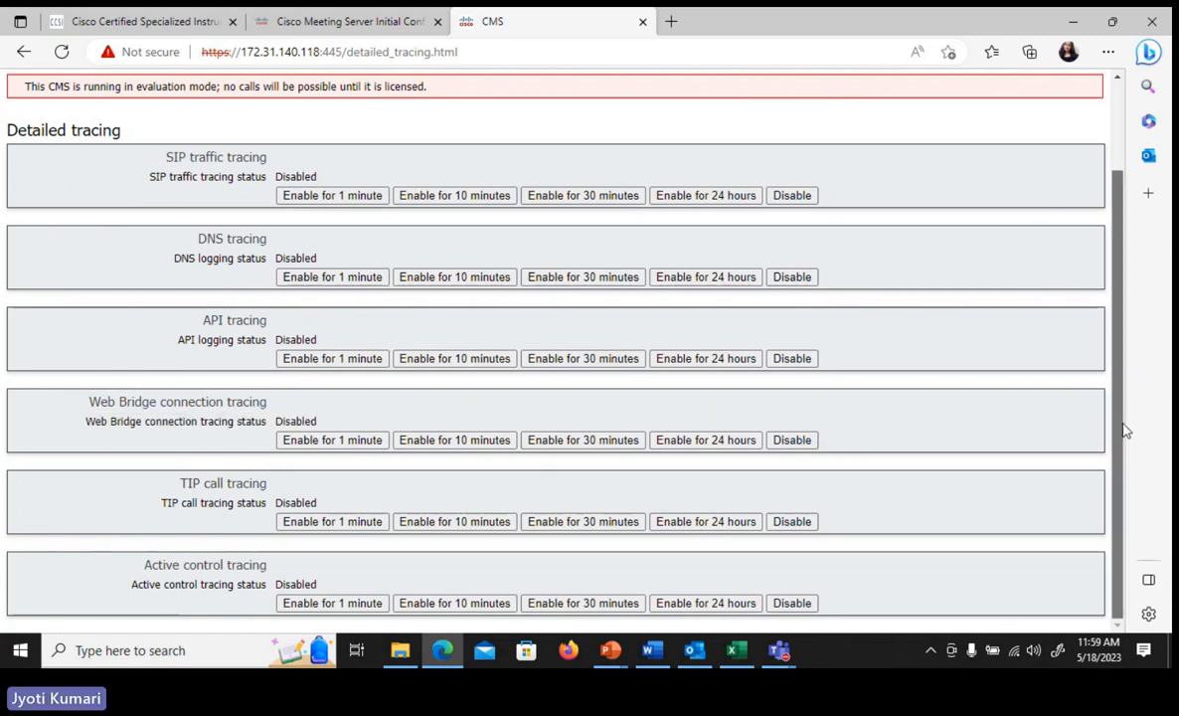
pyautogui.scroll(1, 1124, 431)
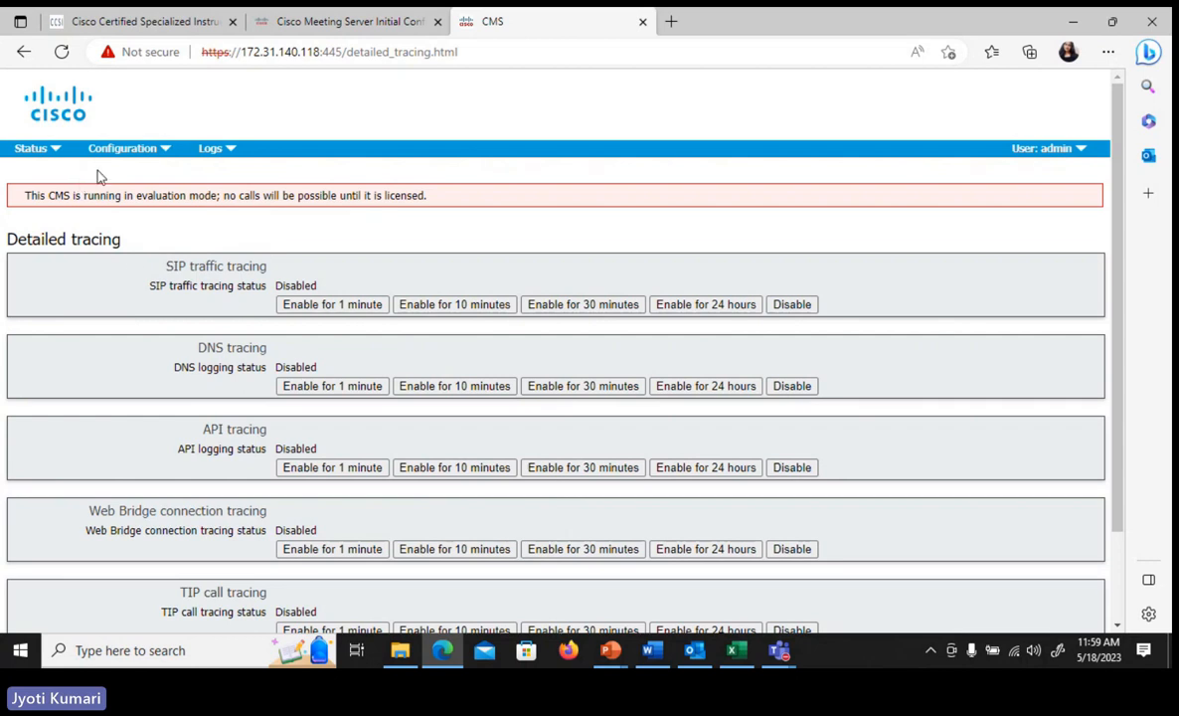
# - Open the General configuration page and locate its Web bridge settings section
pyautogui.click(141, 160)
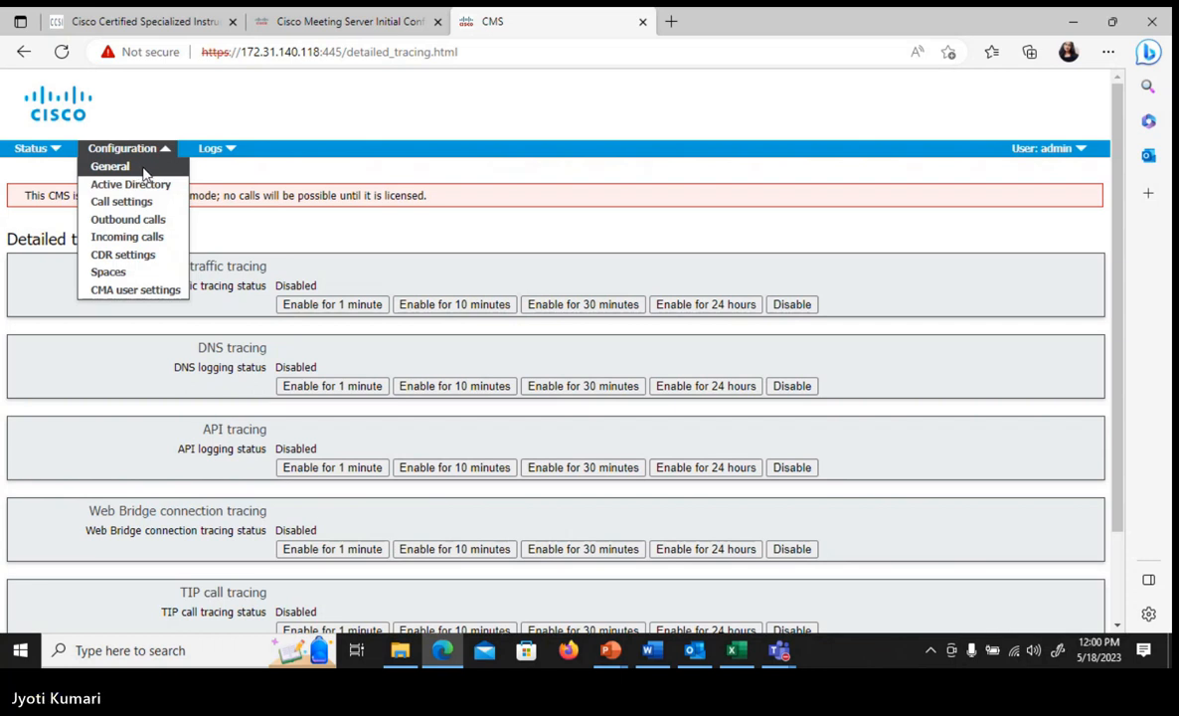
pyautogui.click(106, 169)
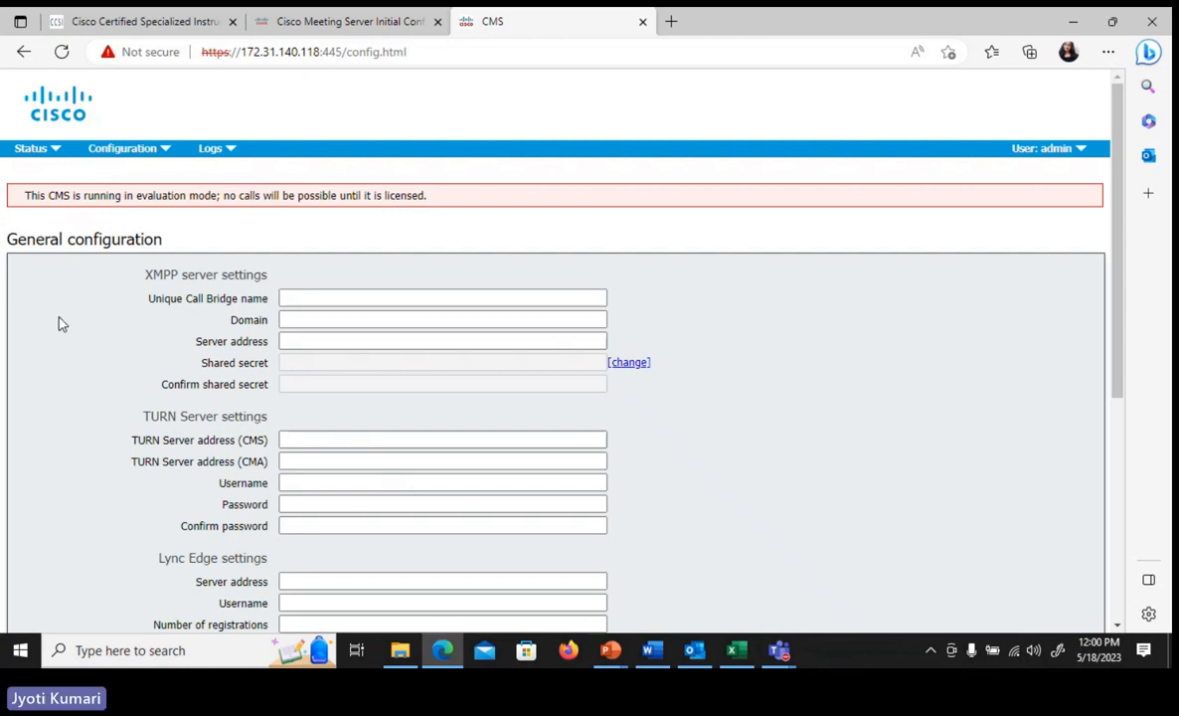
pyautogui.scroll(-5, 60, 324)
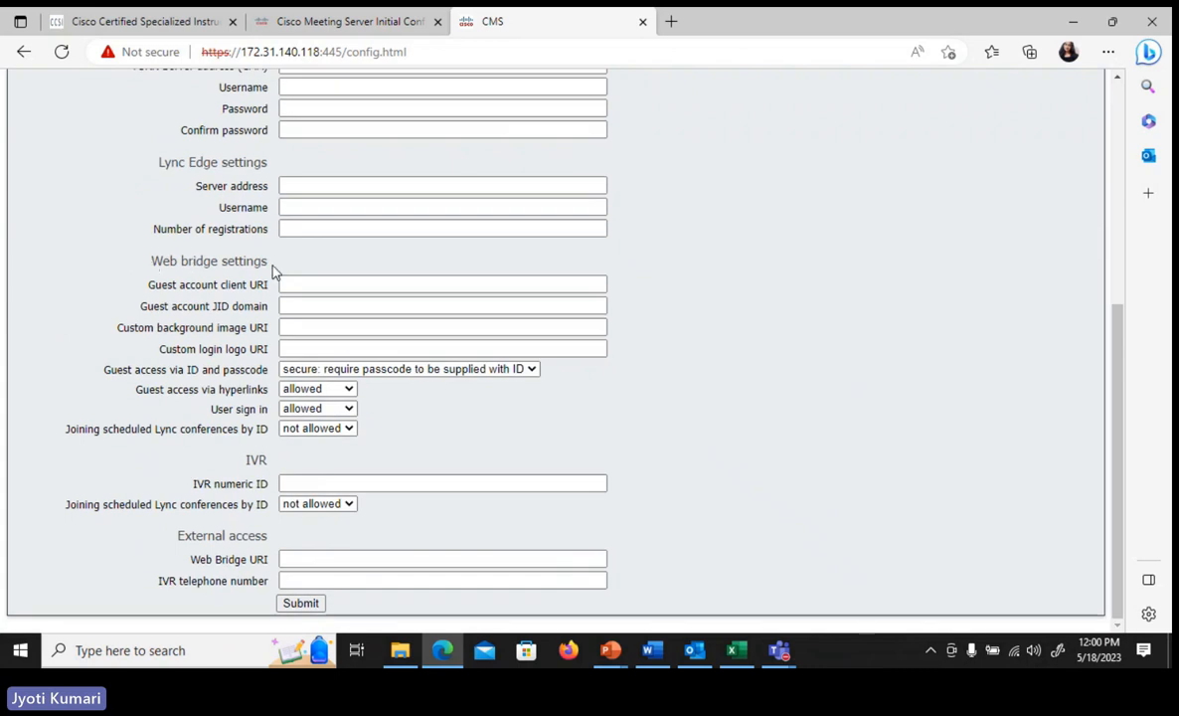
pyautogui.moveTo(267, 261); pyautogui.dragTo(149, 262)
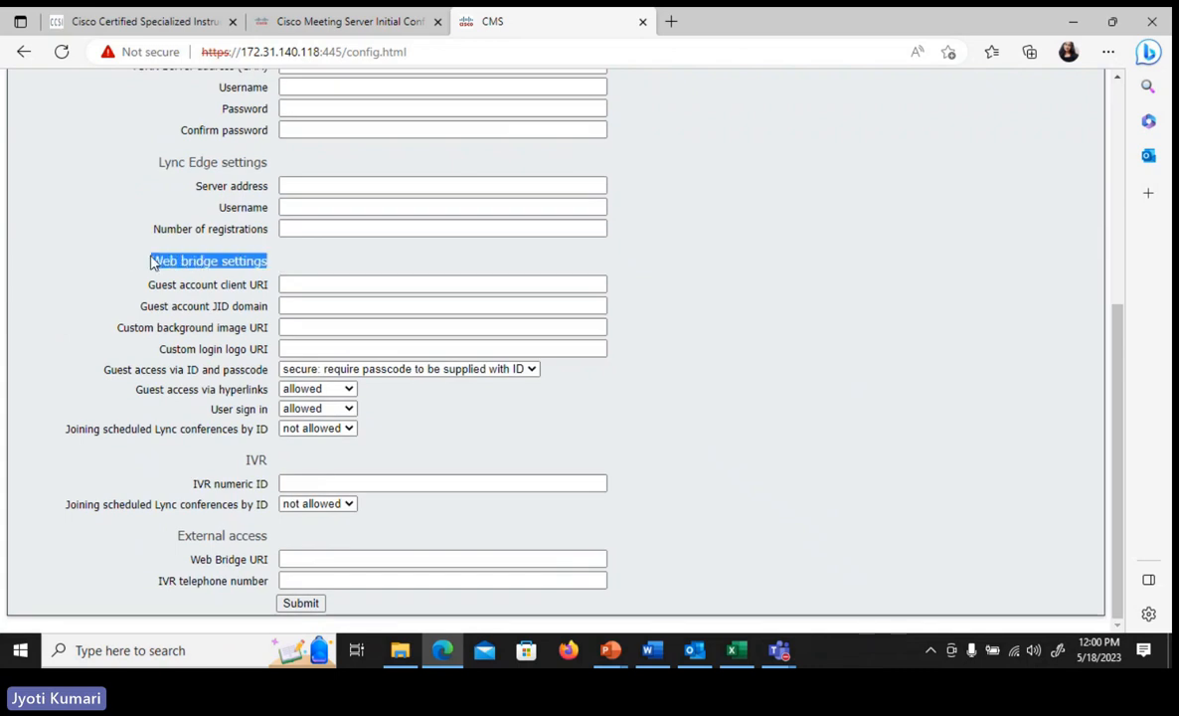
pyautogui.click(199, 301)
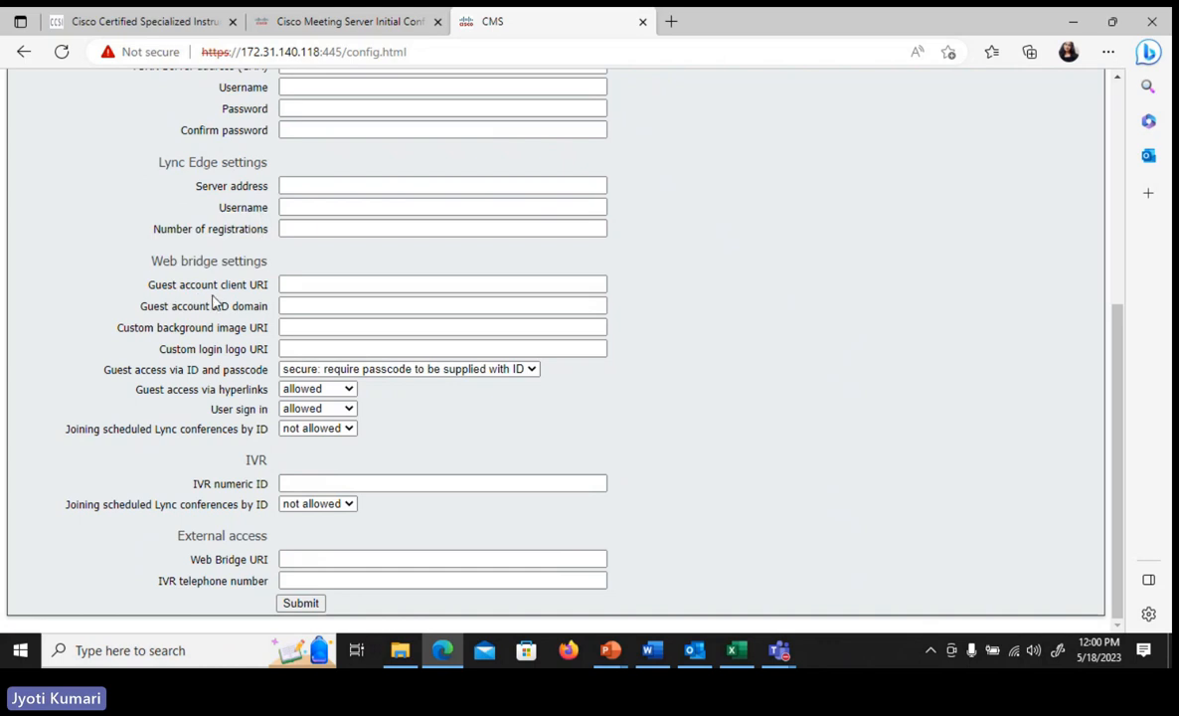
pyautogui.click(299, 285)
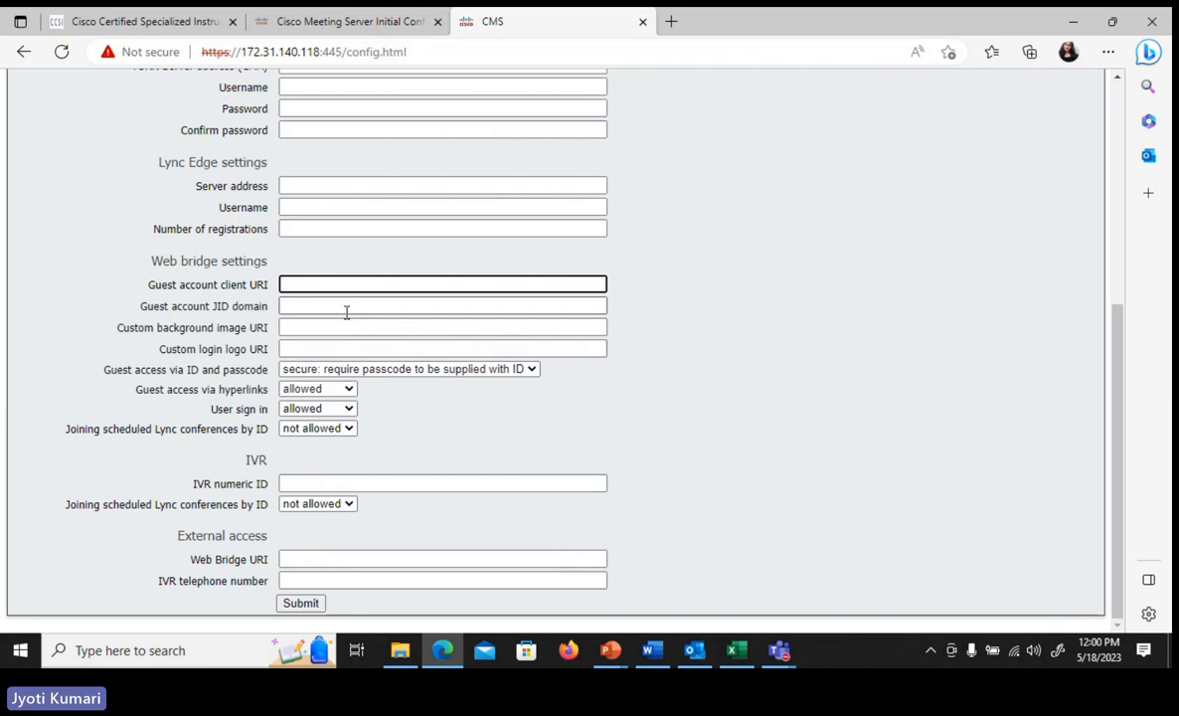
pyautogui.moveTo(320, 347)
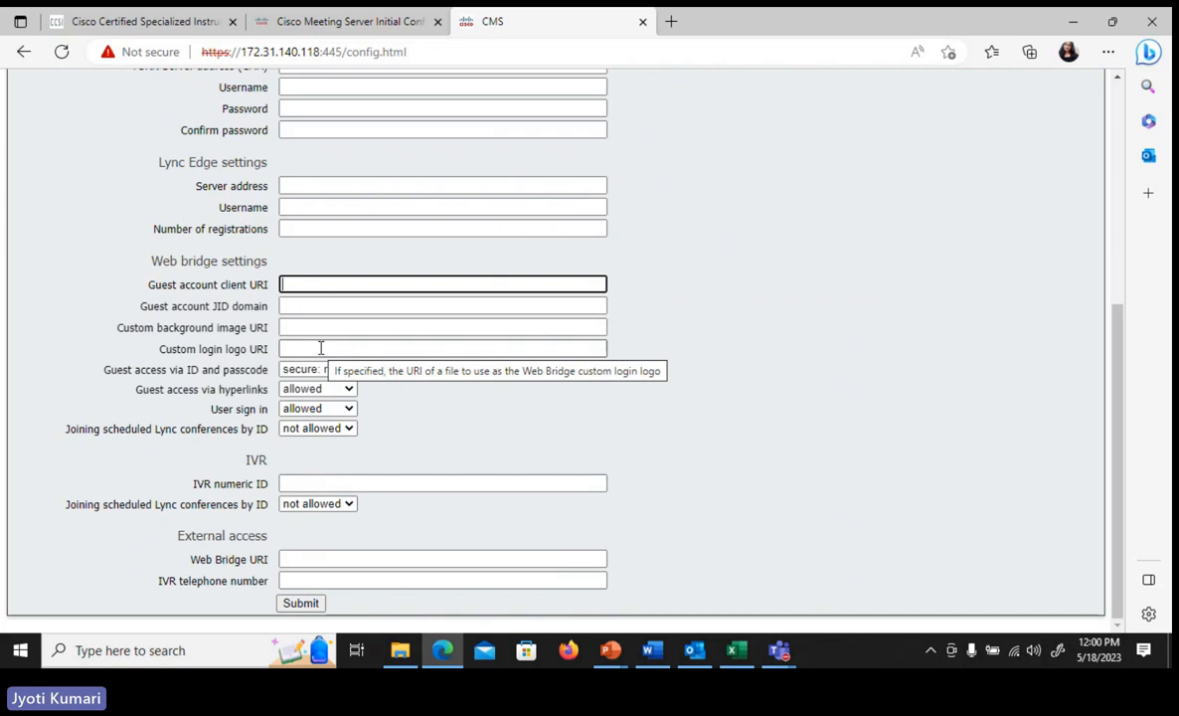
pyautogui.write('j')
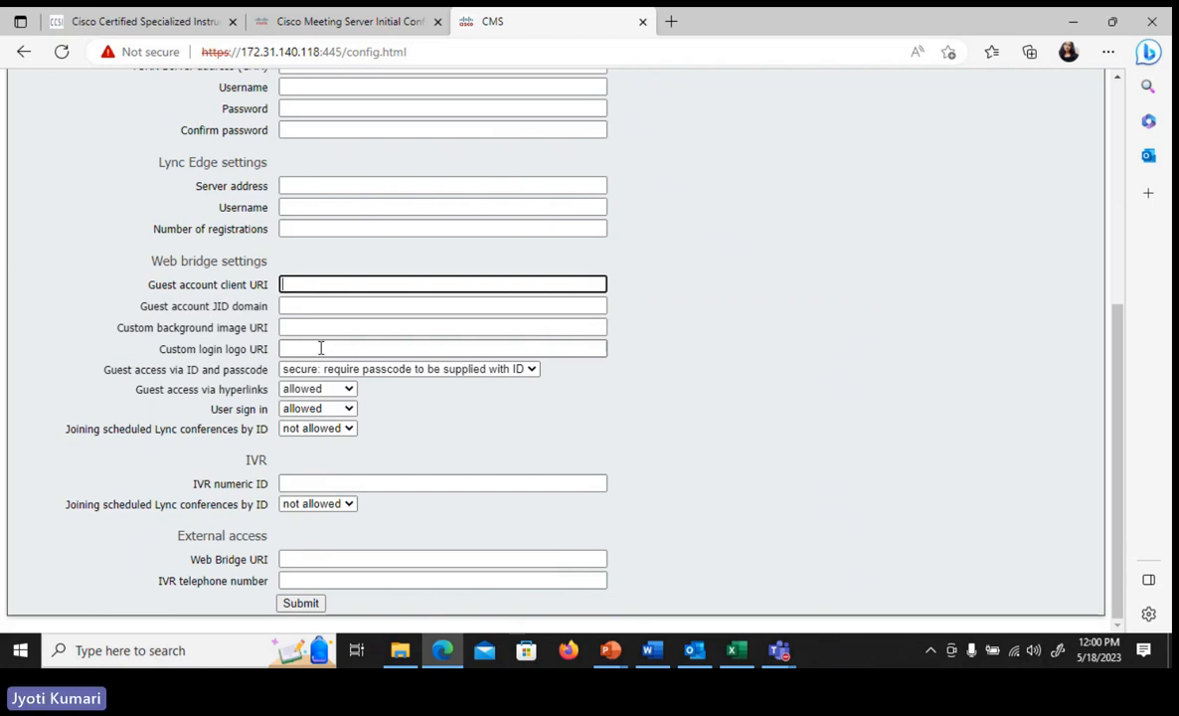
pyautogui.write('h')
pyautogui.write('ttps')
pyautogui.write('::')
pyautogui.write('//')
pyautogui.write('join')
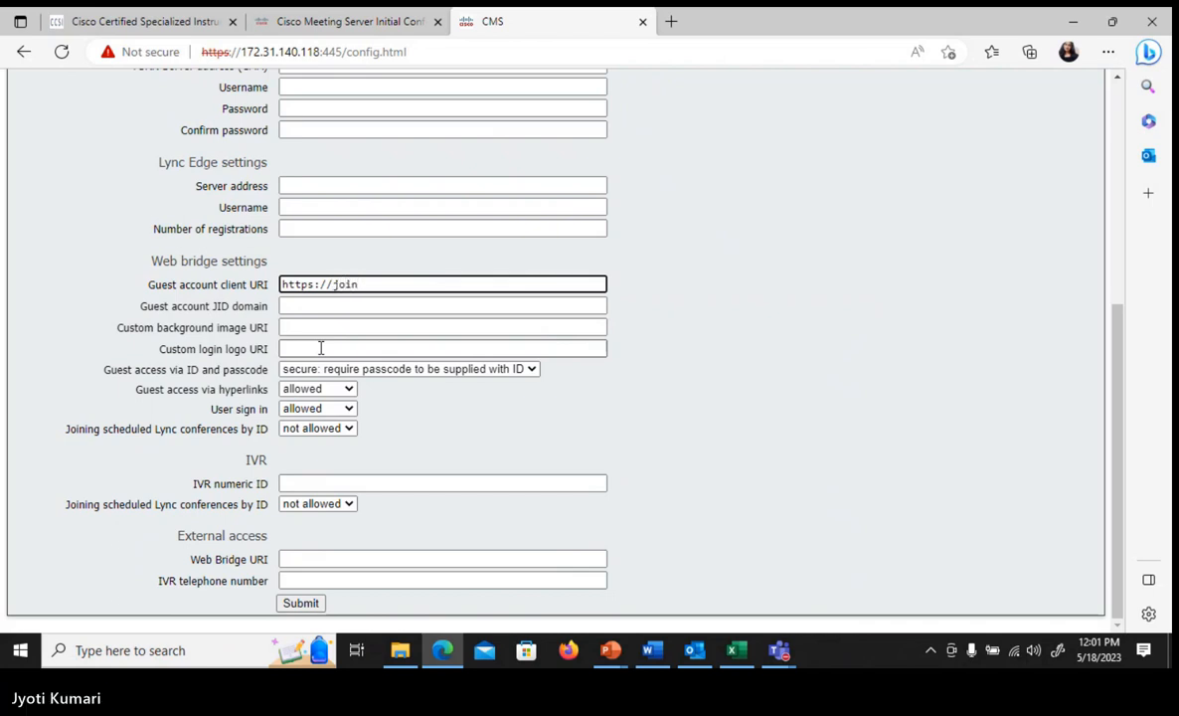
pyautogui.write('.g')
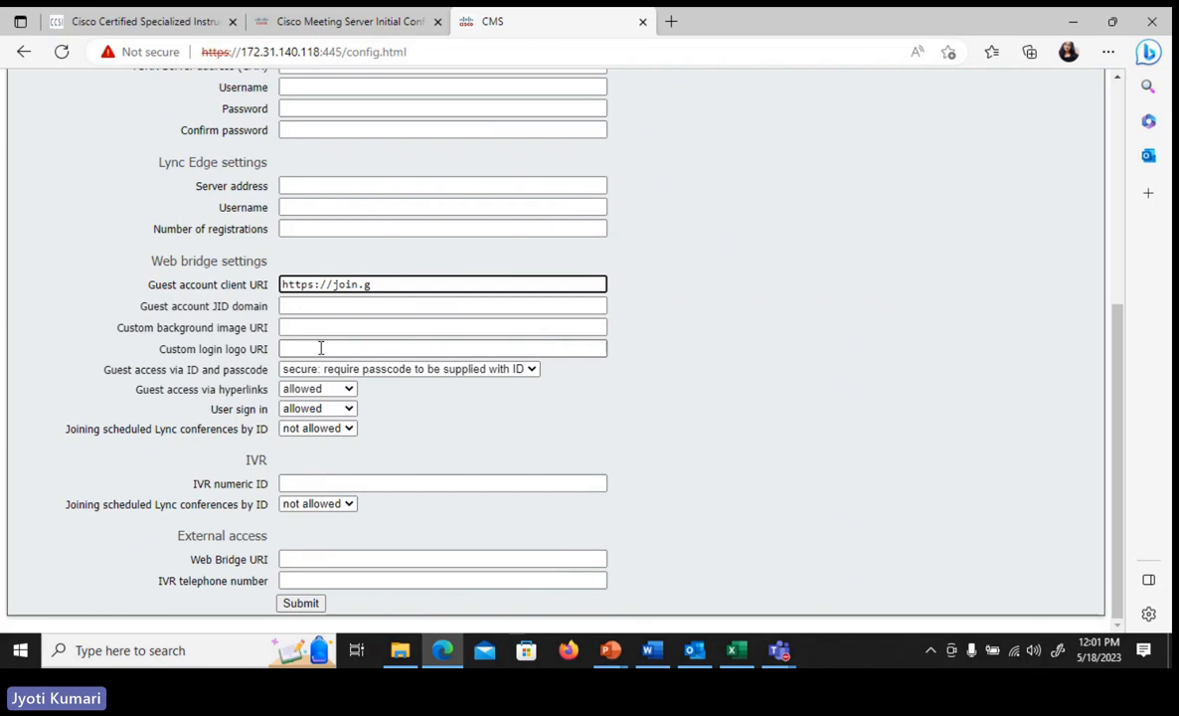
pyautogui.write('l')
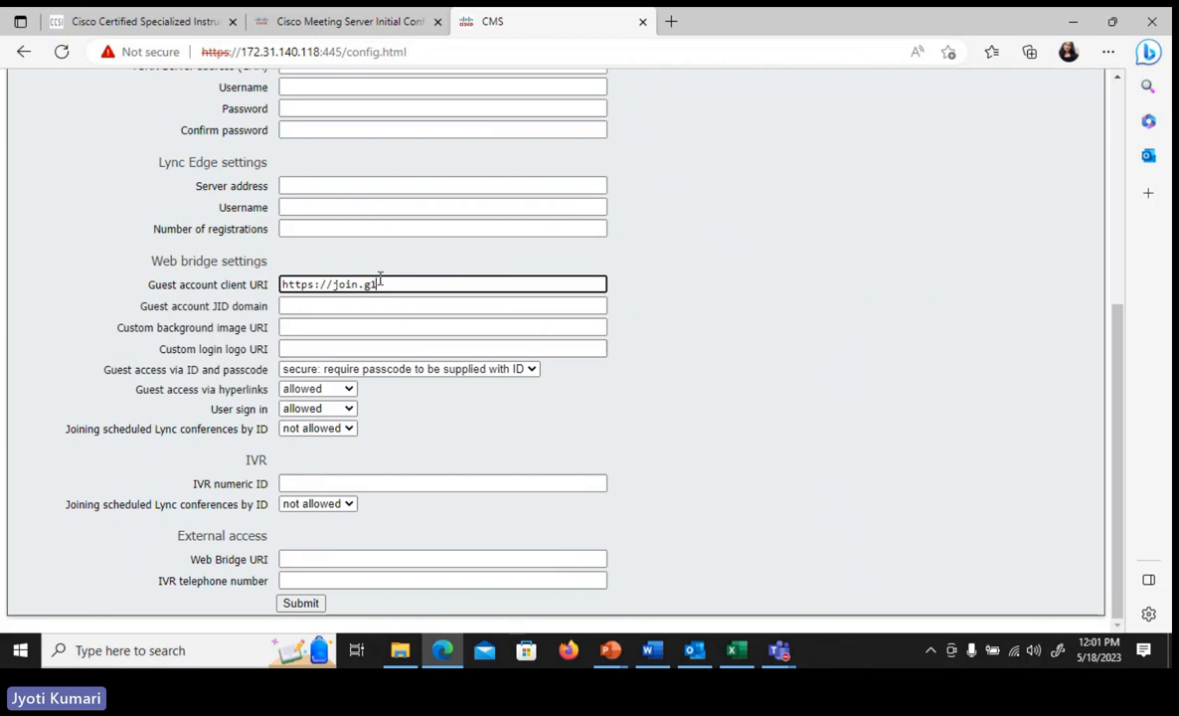
pyautogui.write('.collab140.local')
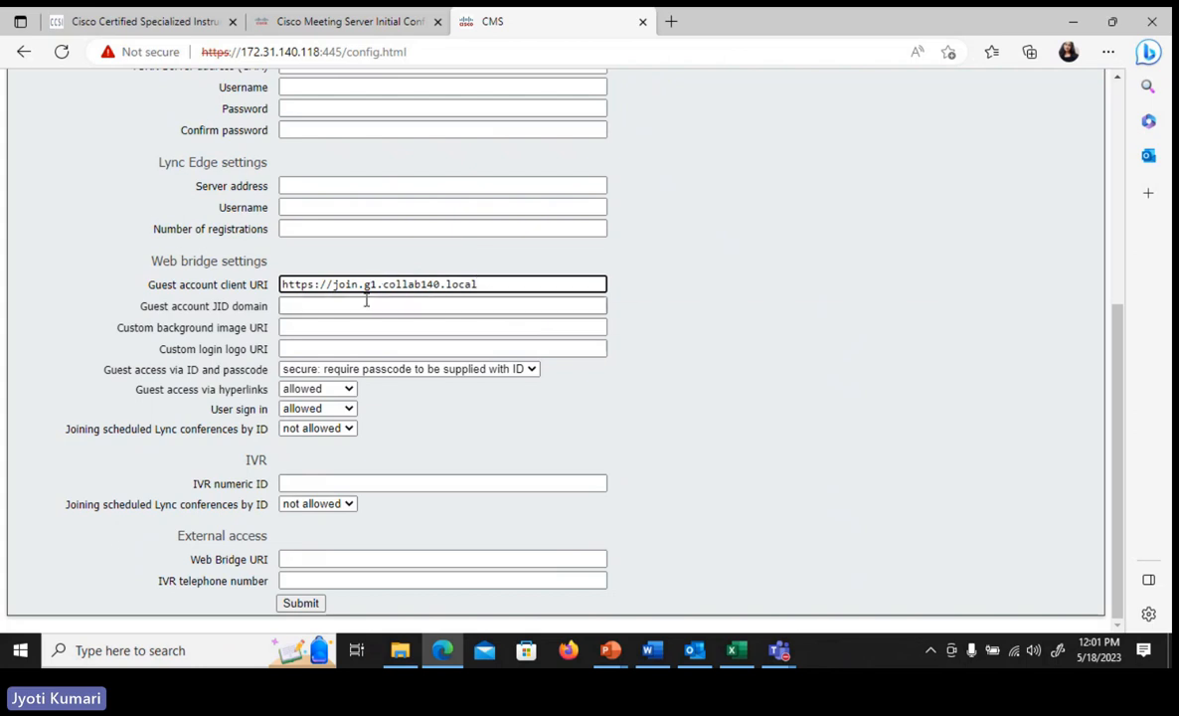
# - Copy g1.collab140.local from the guest account client URI into the Guest account JID domain
pyautogui.click(368, 302)
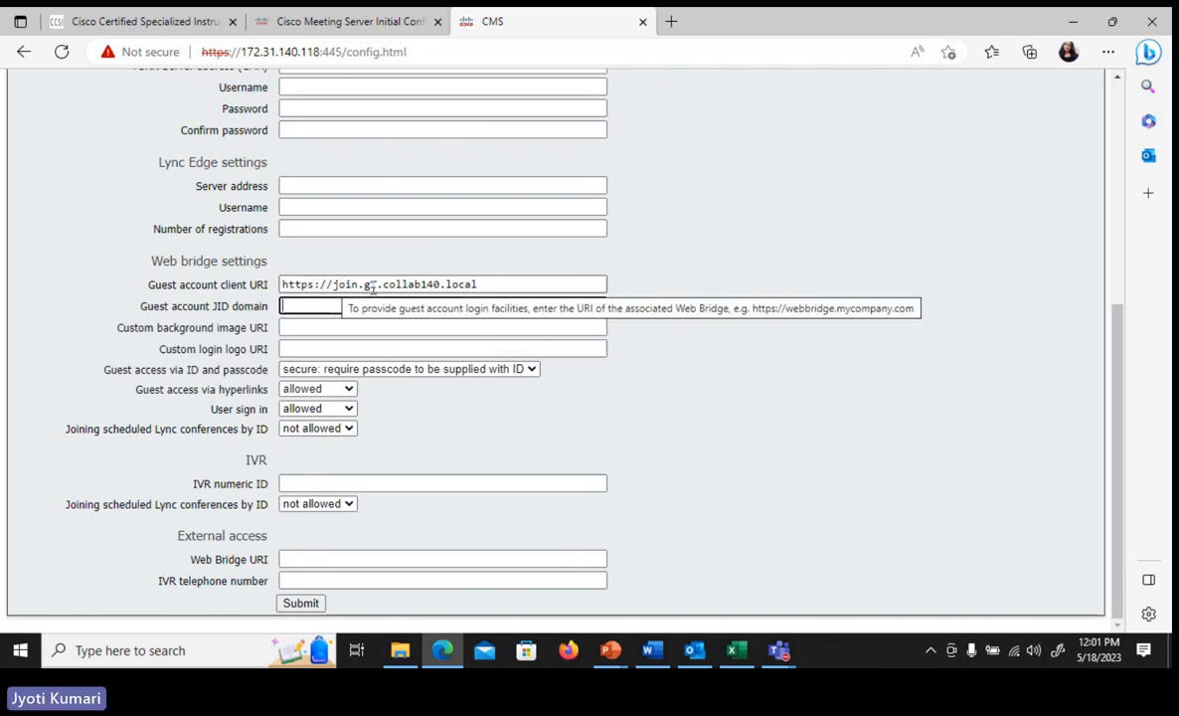
pyautogui.moveTo(364, 284); pyautogui.dragTo(491, 284)
pyautogui.hotkey('ctrl', 'c')
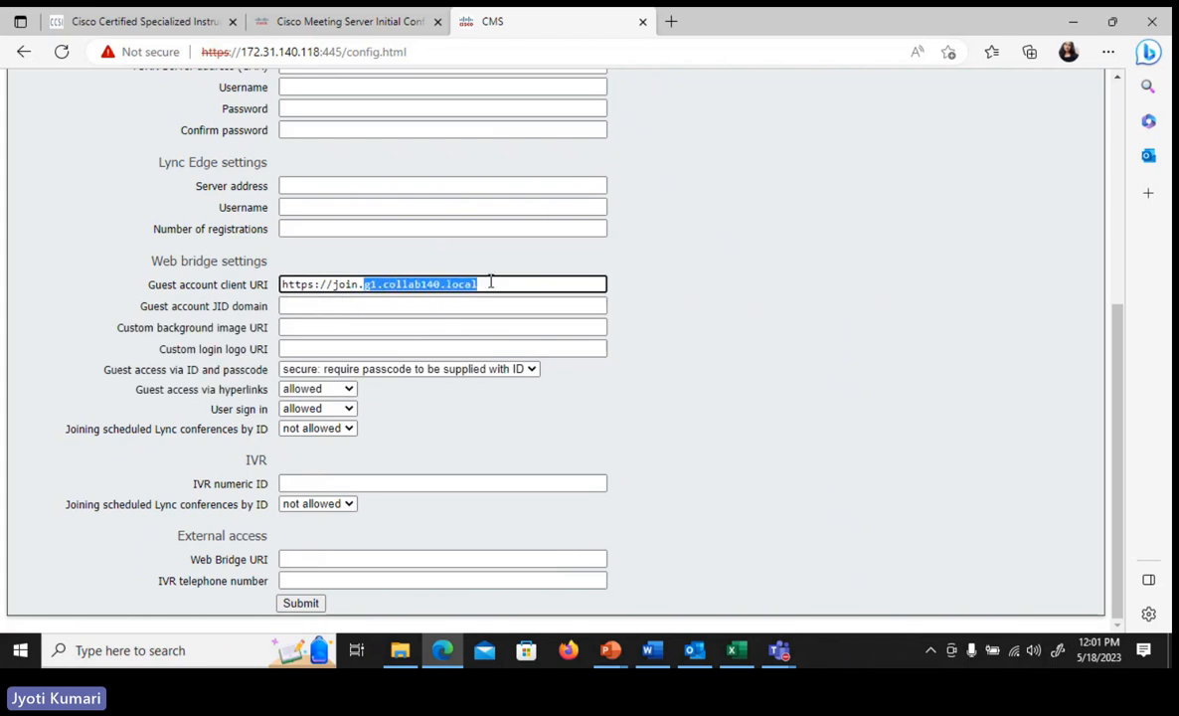
pyautogui.click(316, 307)
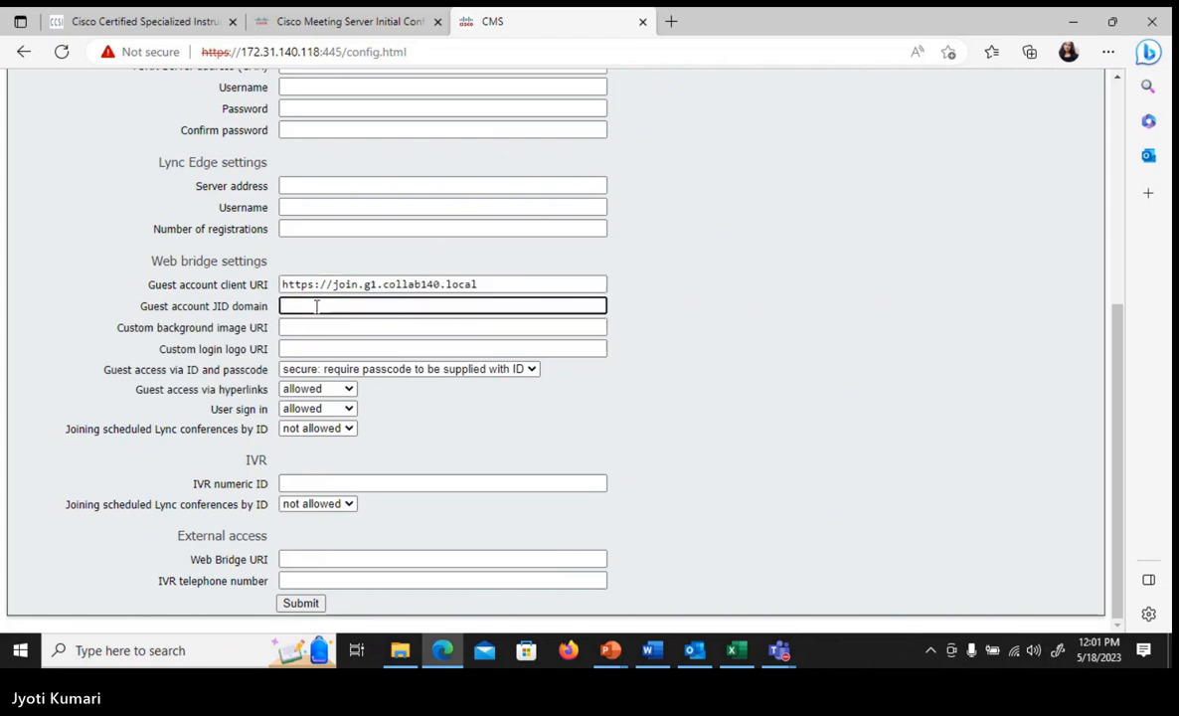
pyautogui.hotkey('ctrl', 'v')
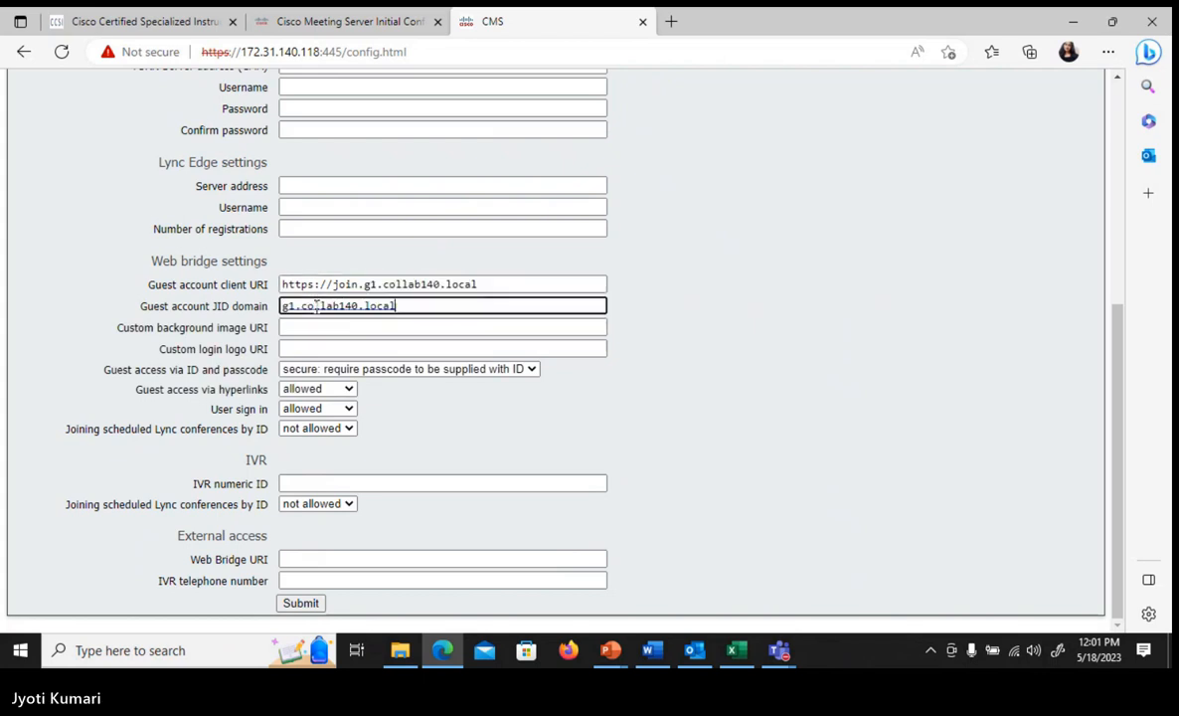
pyautogui.click(673, 382)
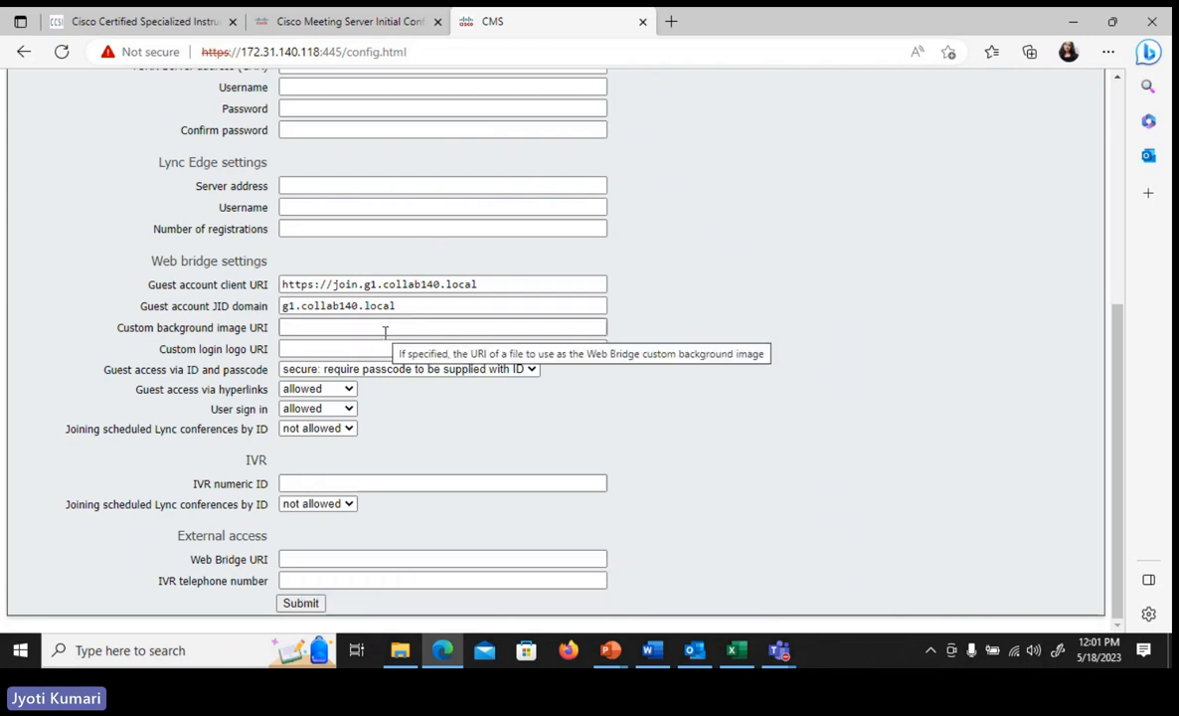
# - Copy the full guest account client URI into the External access Web Bridge URI and submit the general configuration
pyautogui.click(497, 283)
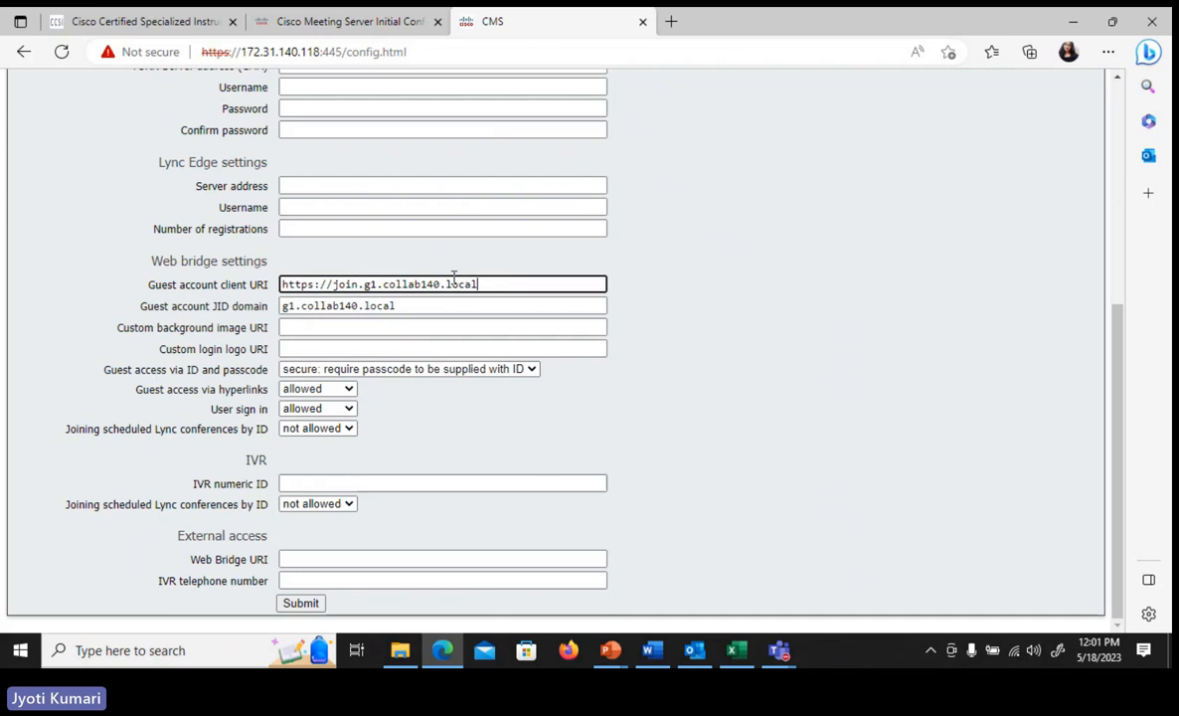
pyautogui.moveTo(453, 284); pyautogui.dragTo(270, 286)
pyautogui.hotkey('ctrl', 'c')
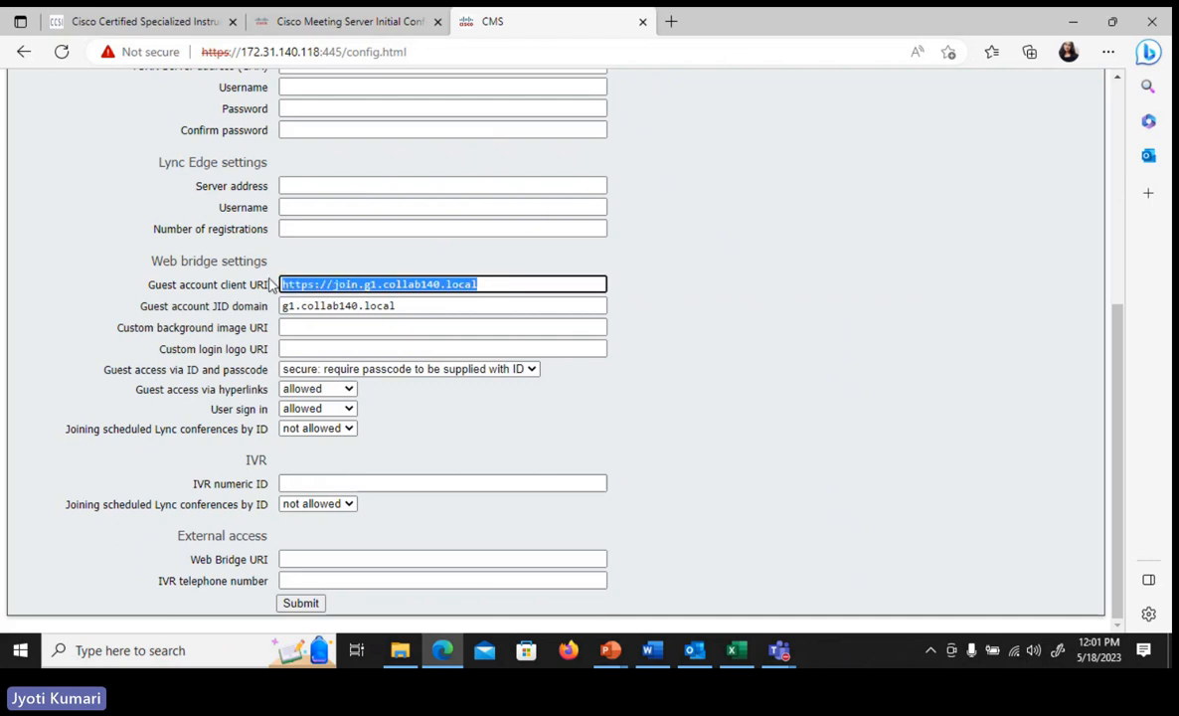
pyautogui.click(313, 557)
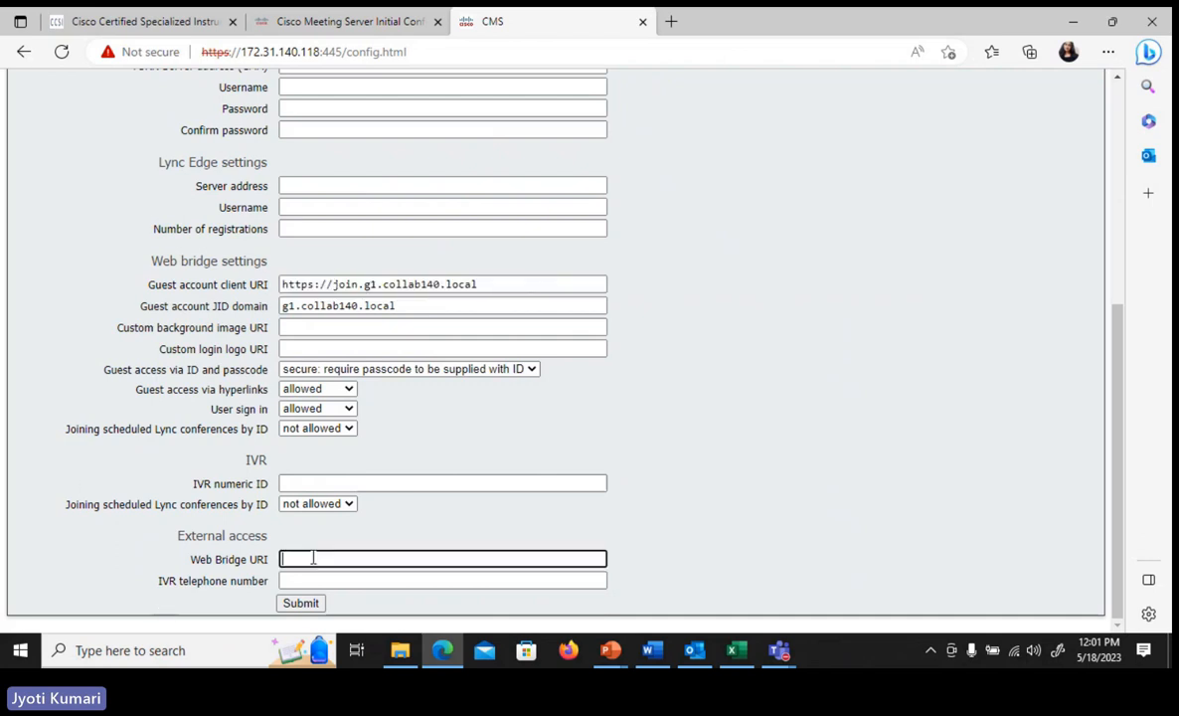
pyautogui.hotkey('ctrl', 'v')
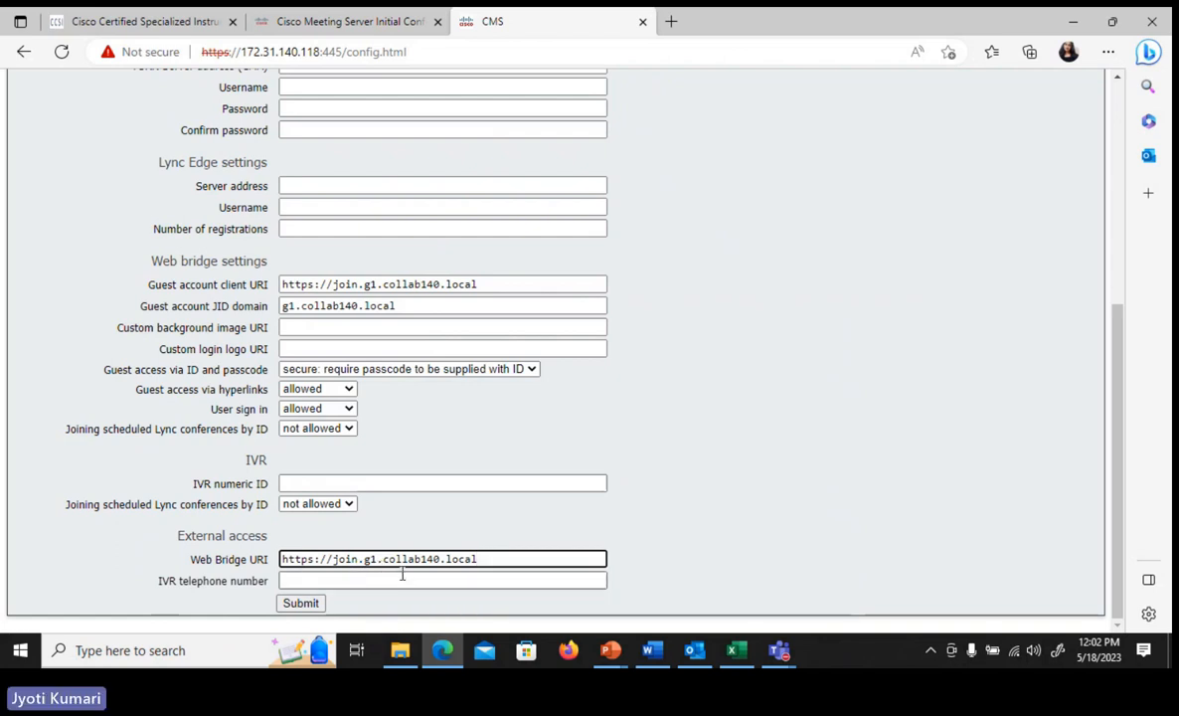
pyautogui.click(302, 607)
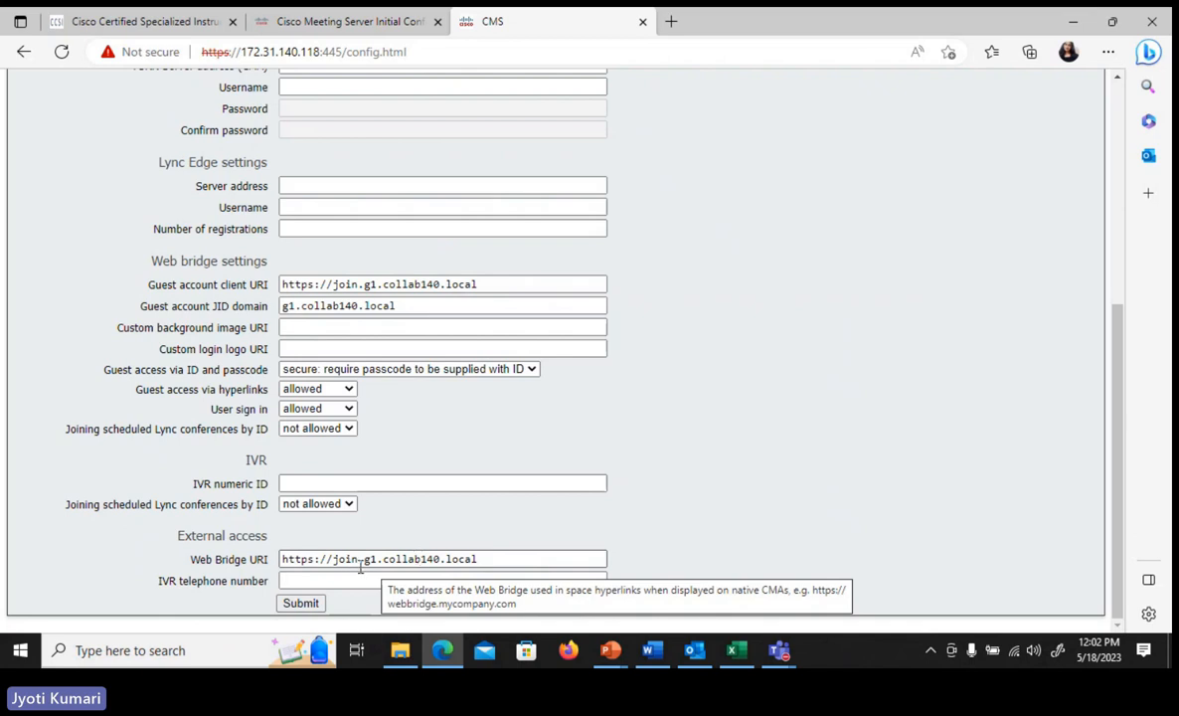
pyautogui.press('super')
pyautogui.write('chro')
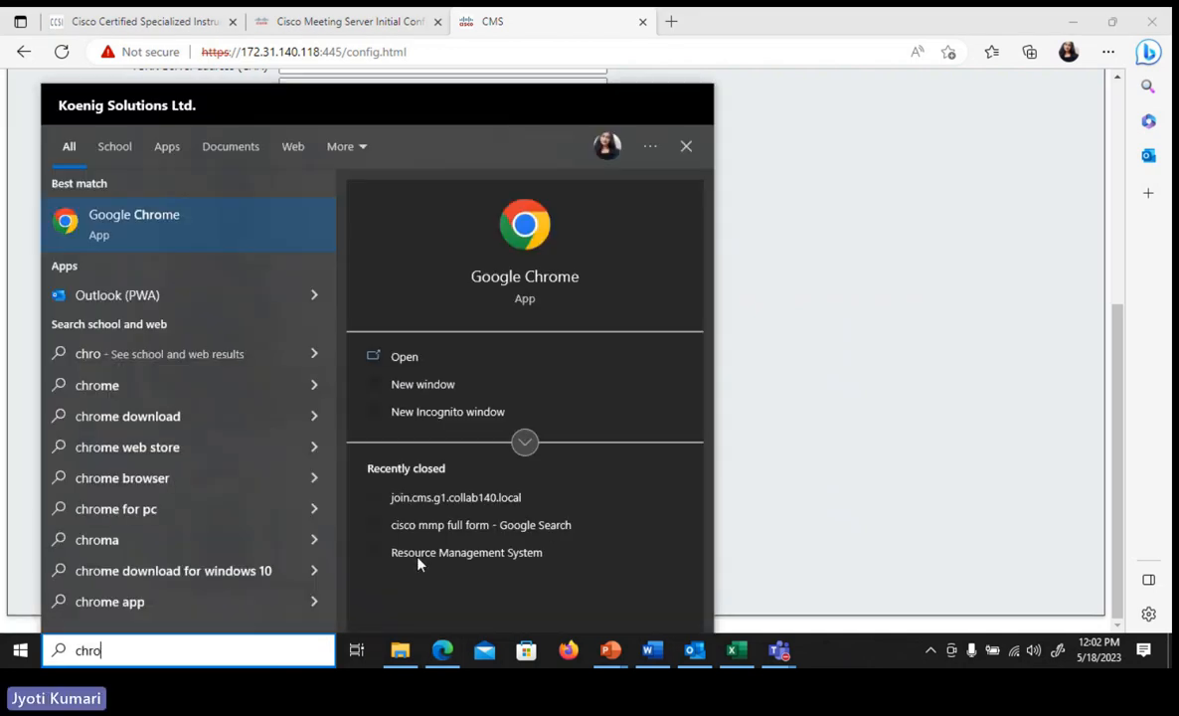
pyautogui.press('Escape')
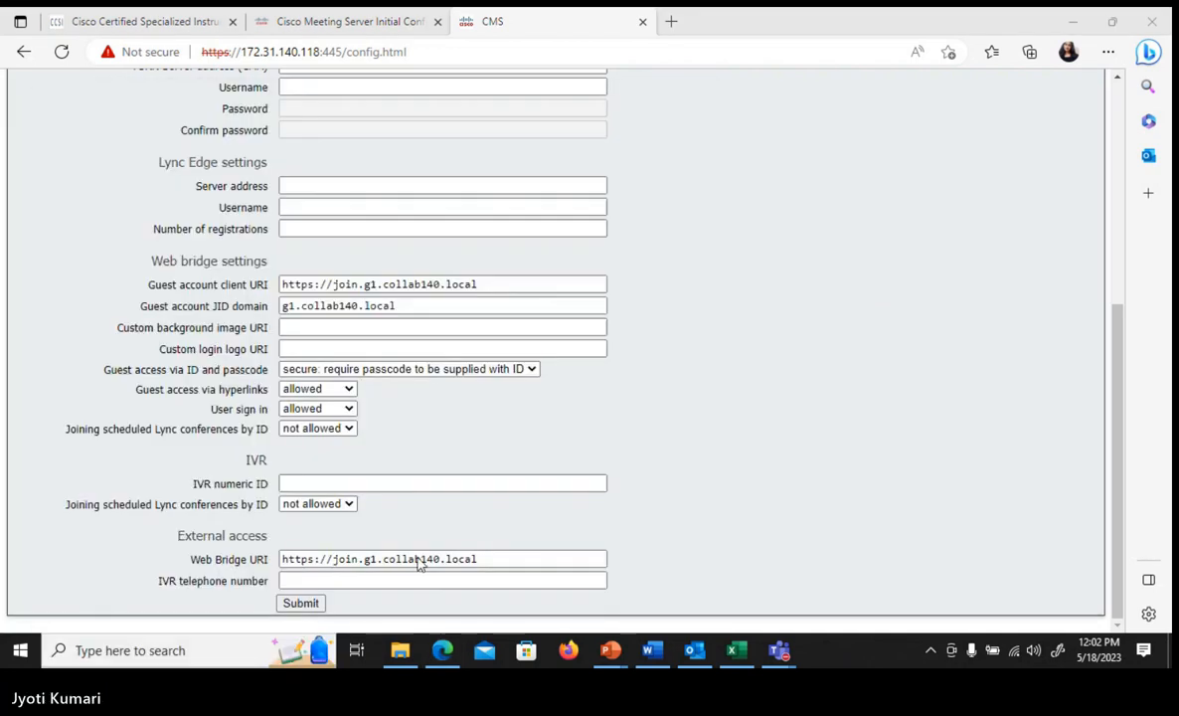
pyautogui.hotkey('ctrl', 'v')
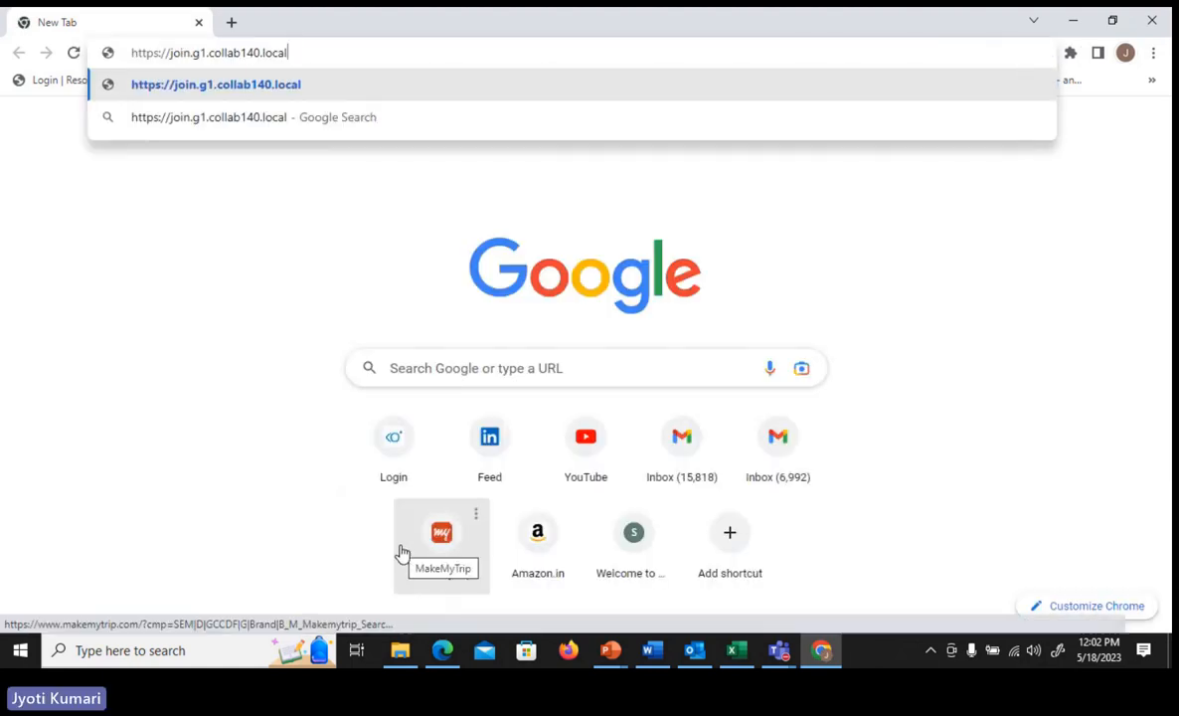
pyautogui.press('Return')
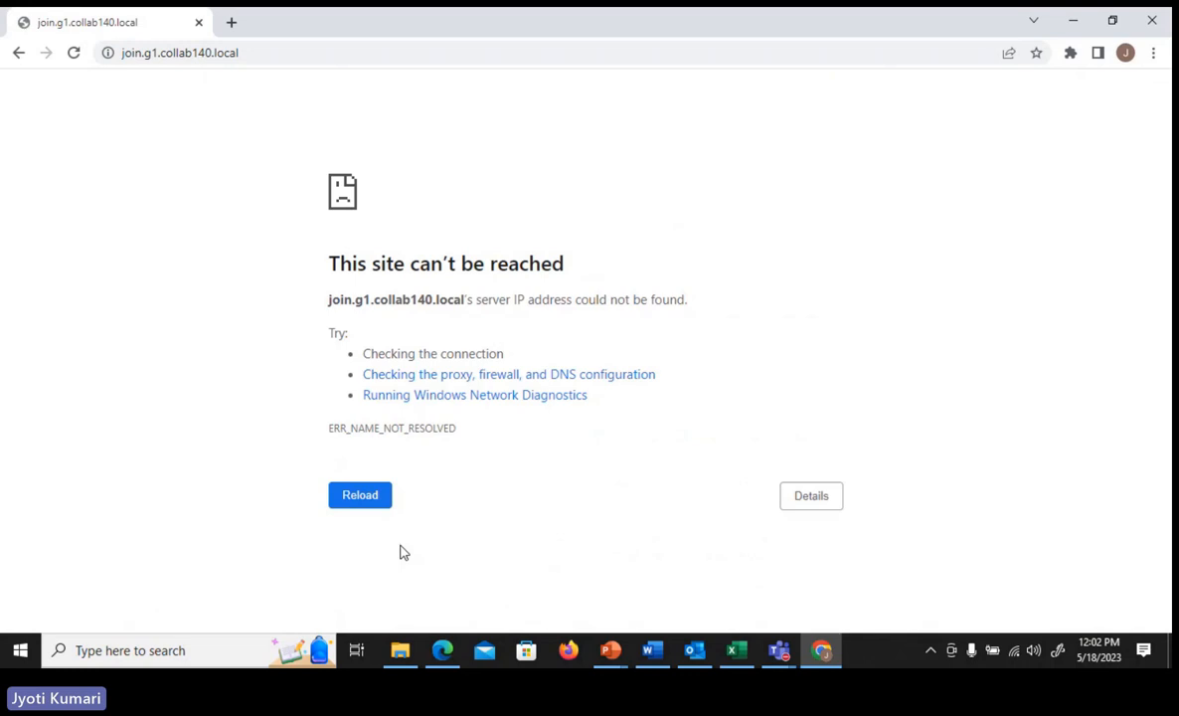
# - Switch to the Excel dial plan and check the SIP domains of CMS Core 3, Expressway-C and CMS Core 1
pyautogui.click(736, 651)
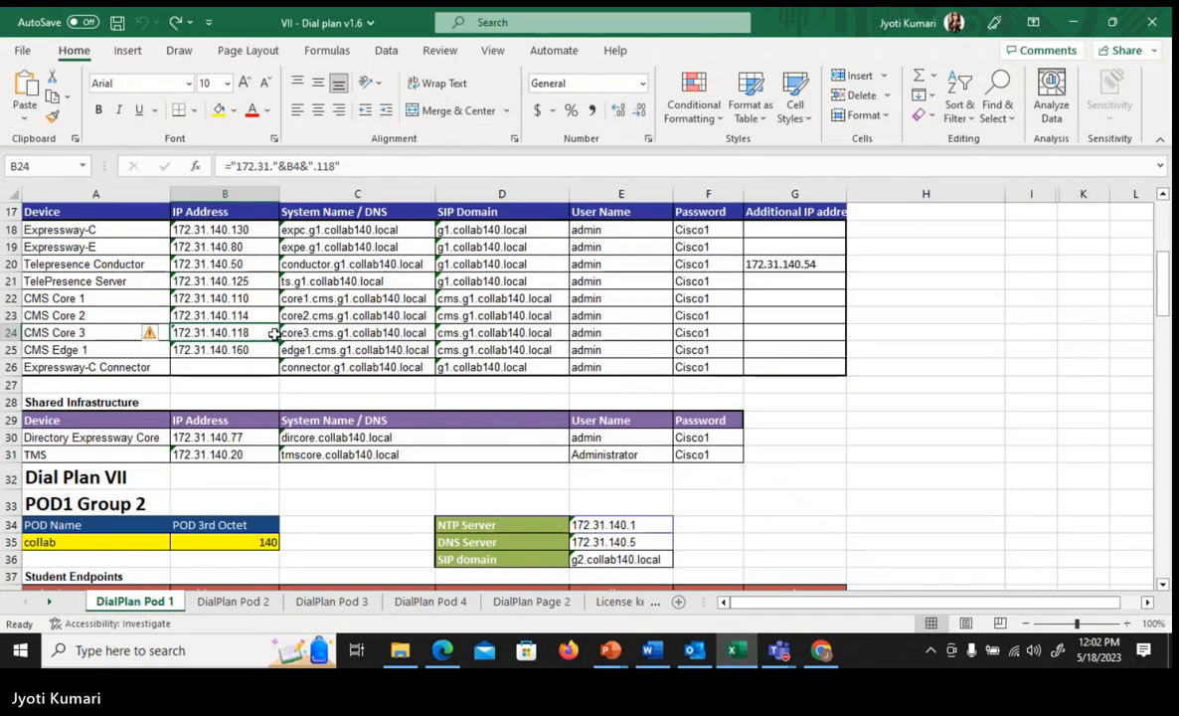
pyautogui.click(475, 331)
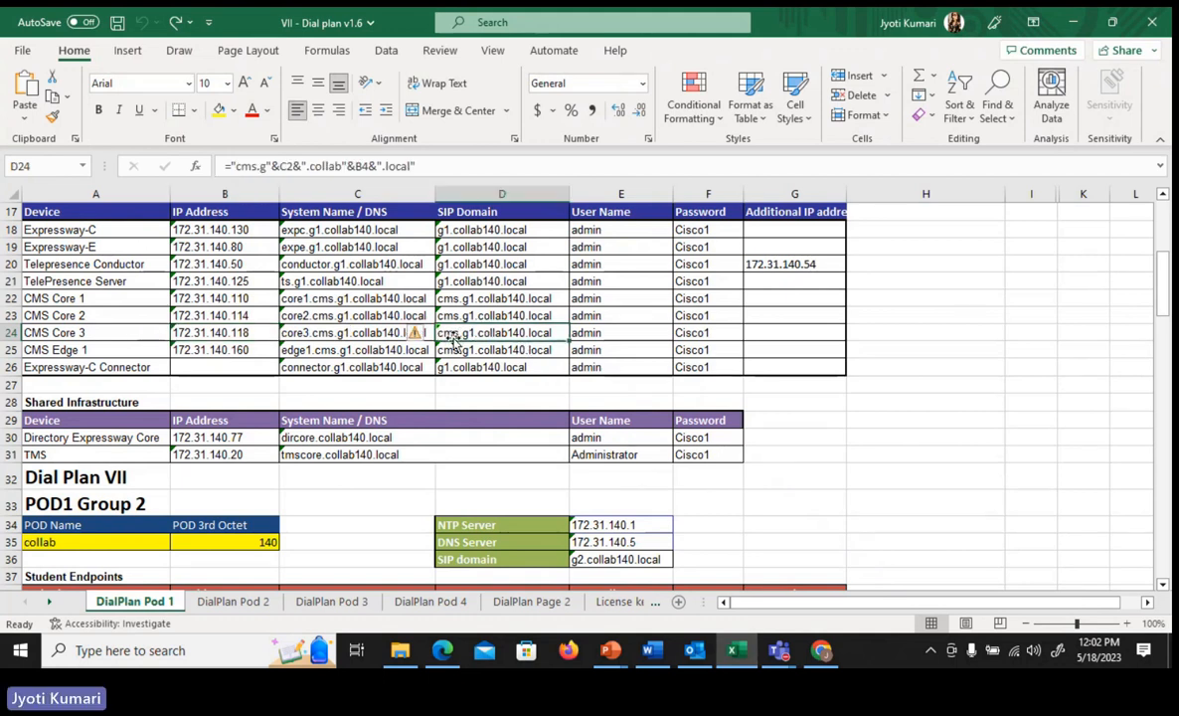
pyautogui.click(457, 228)
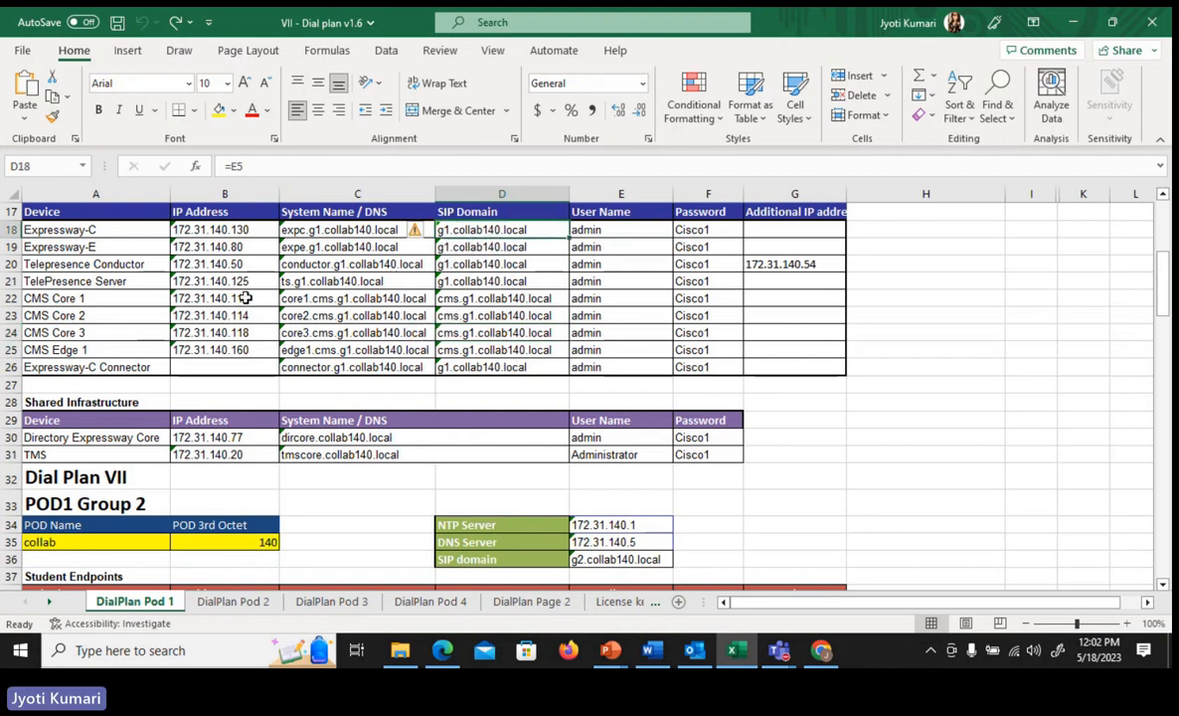
pyautogui.click(465, 299)
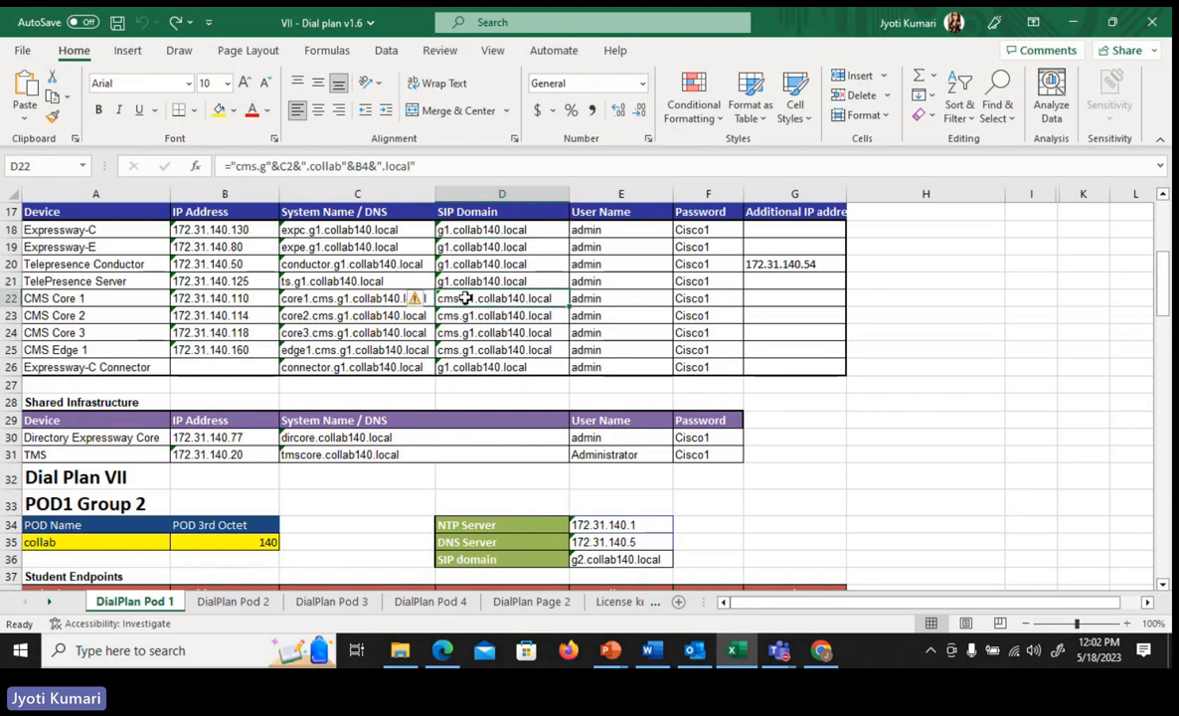
pyautogui.click(1074, 22)
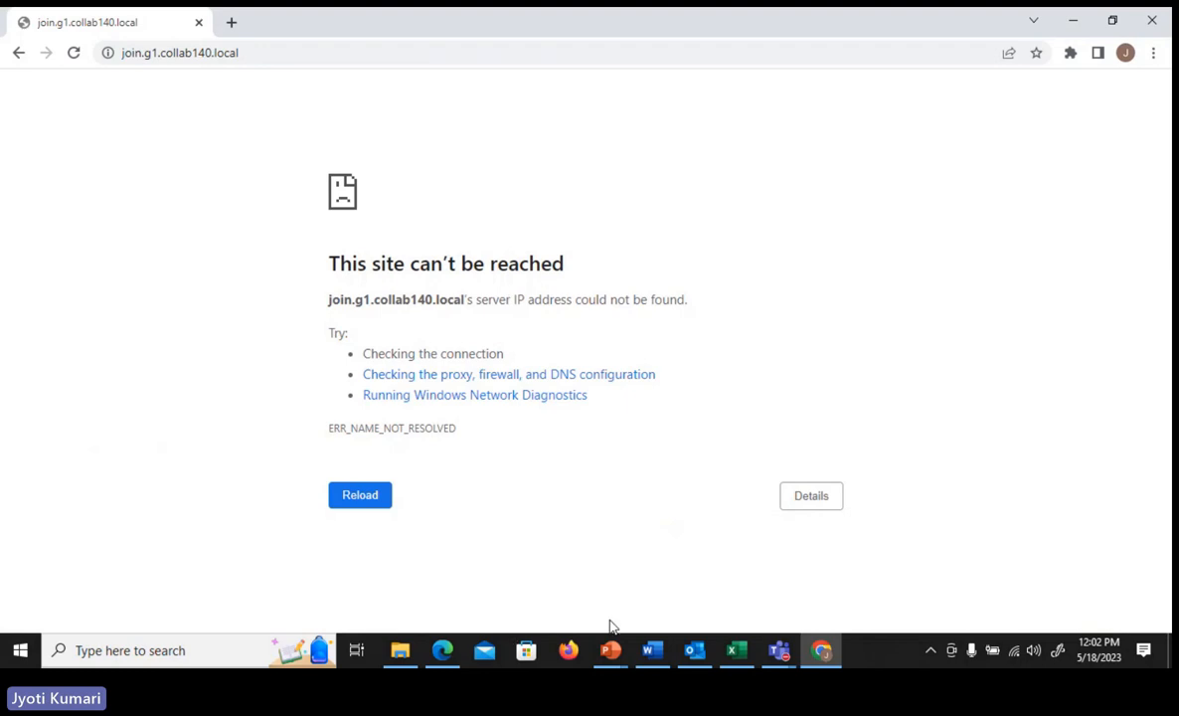
pyautogui.click(442, 650)
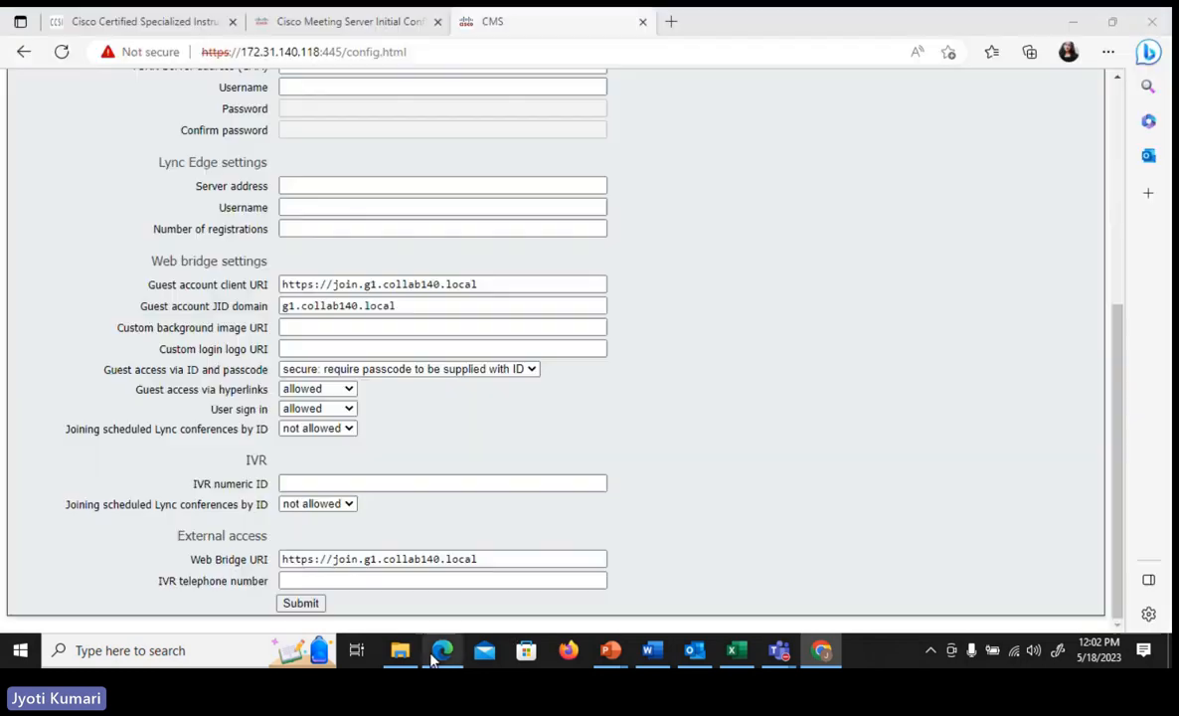
pyautogui.click(363, 285)
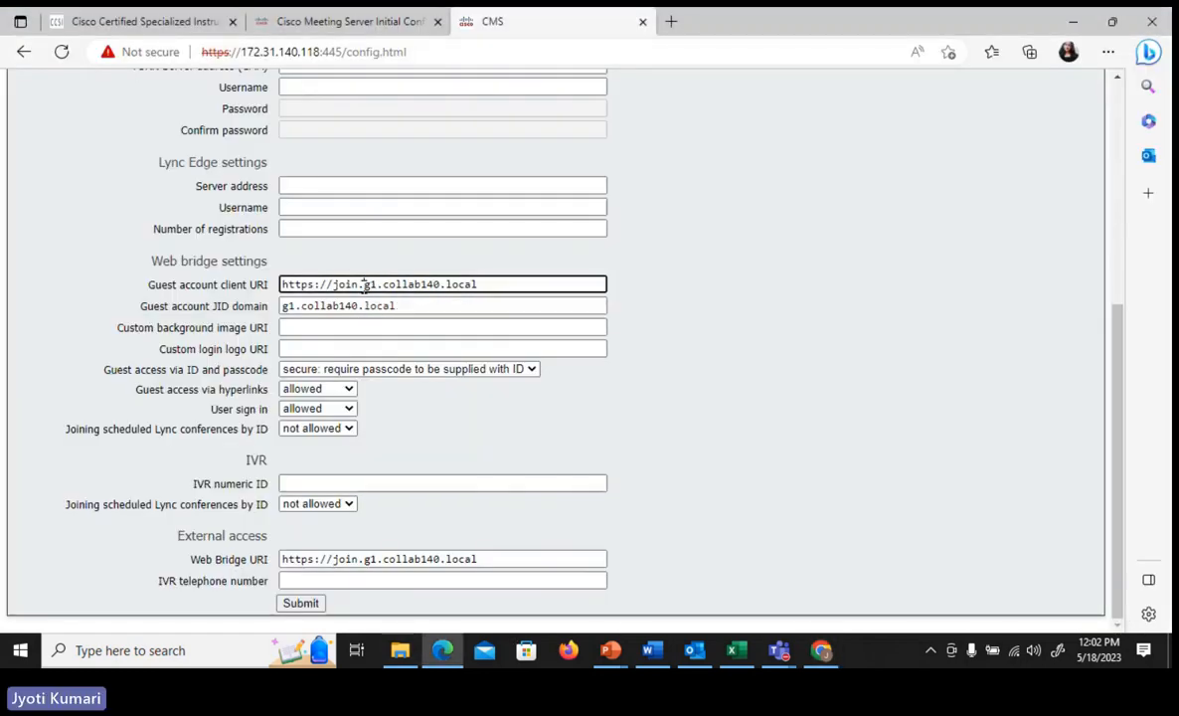
pyautogui.write('cms.')
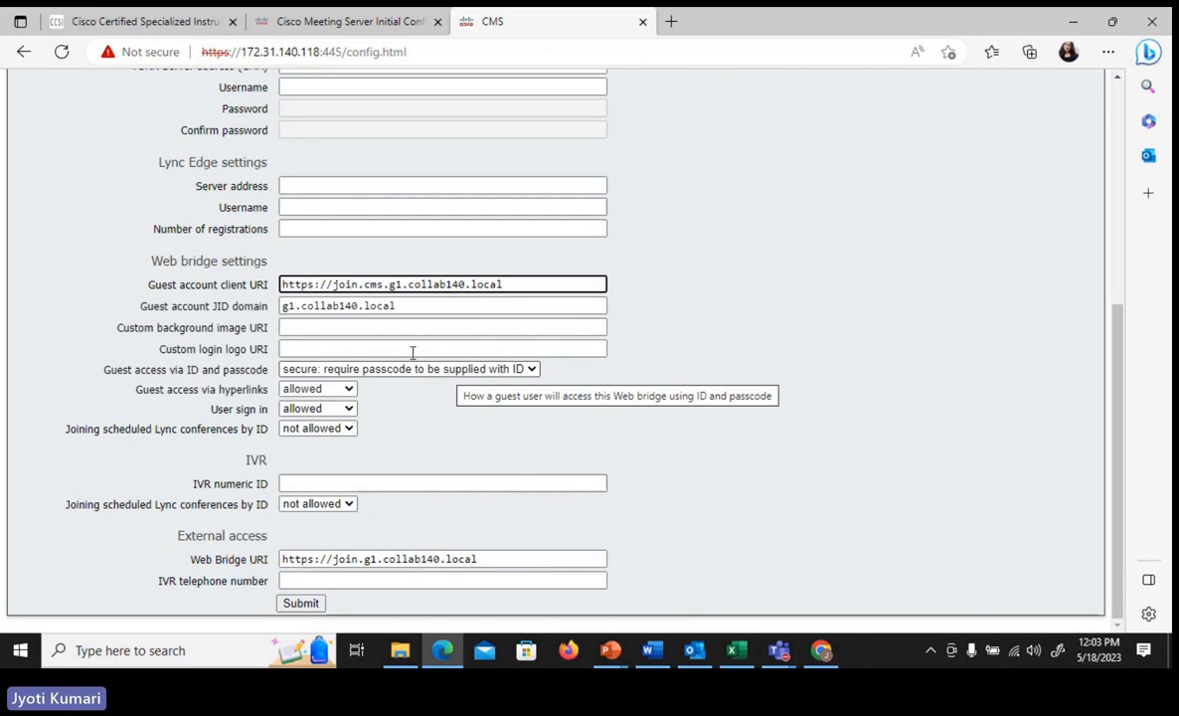
pyautogui.click(366, 559)
pyautogui.write('cms.')
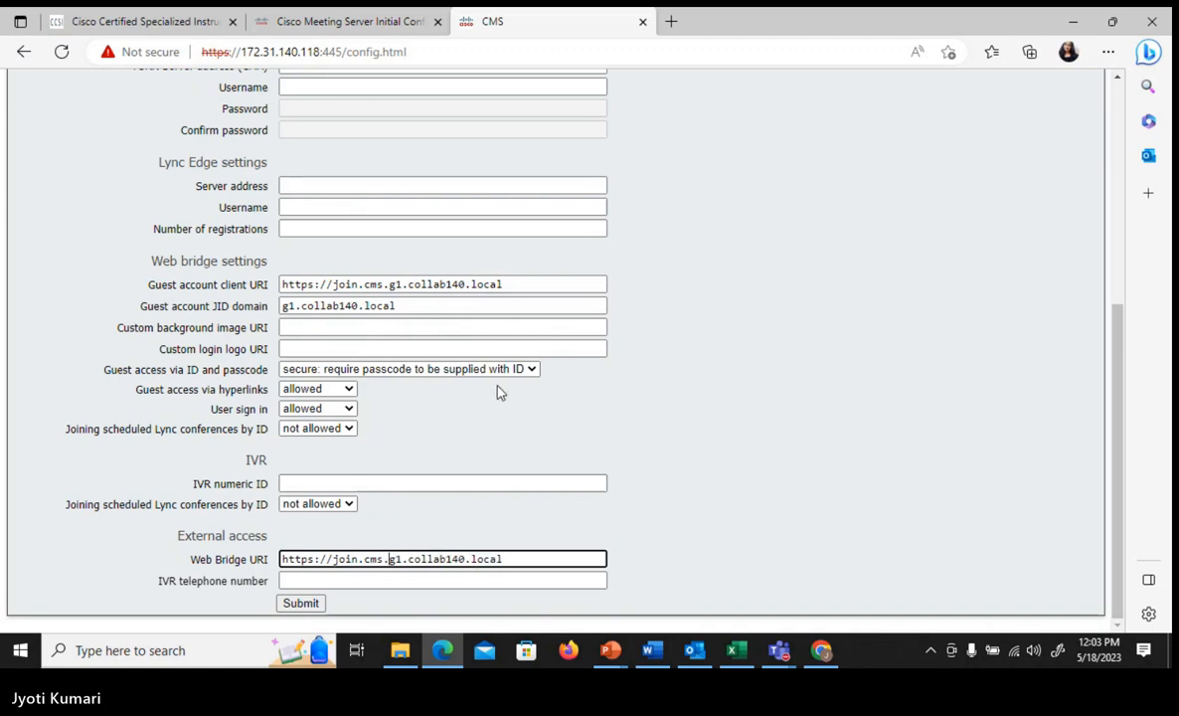
# - Set the Guest account JID domain to cms.g1.collab140.local and submit the configuration after copying the guest account client URI
pyautogui.click(286, 307)
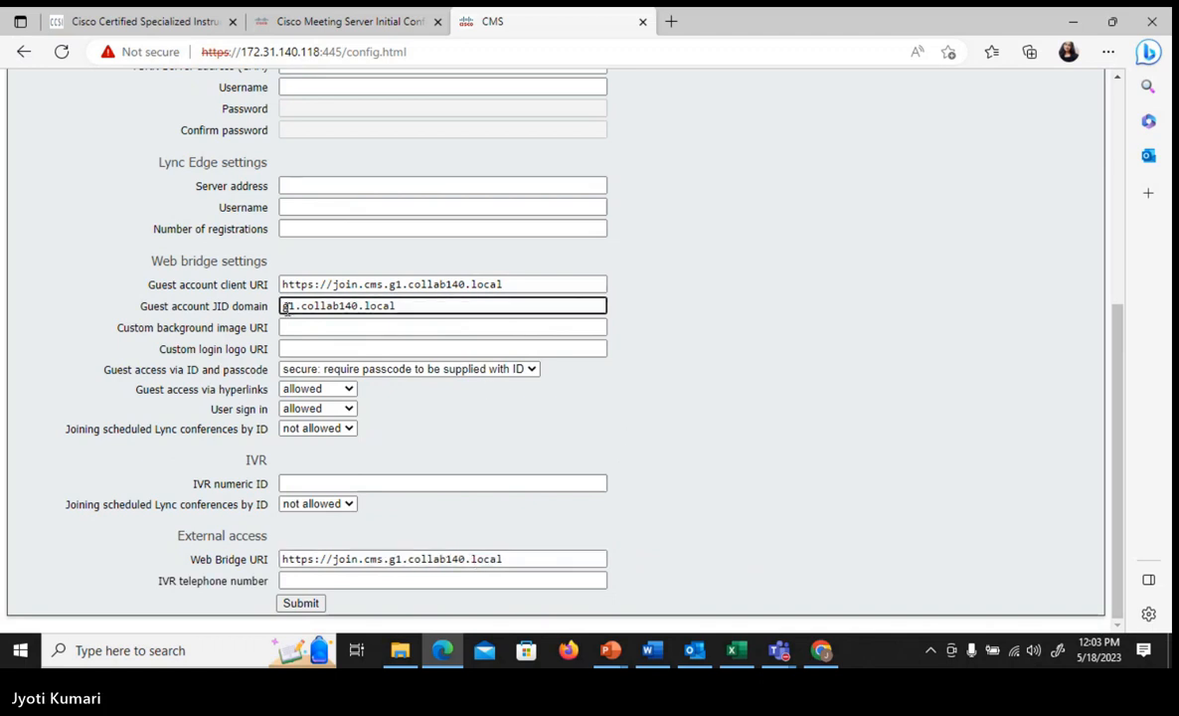
pyautogui.write('cms.')
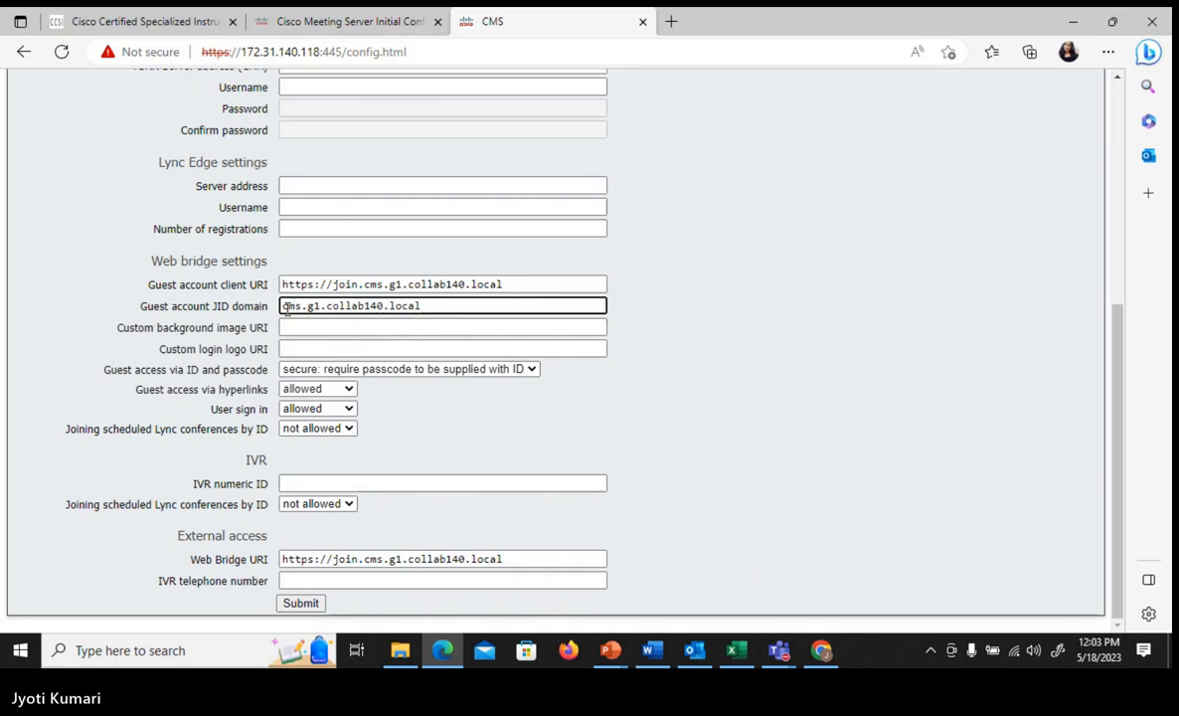
pyautogui.moveTo(517, 284); pyautogui.dragTo(281, 286)
pyautogui.hotkey('ctrl', 'c')
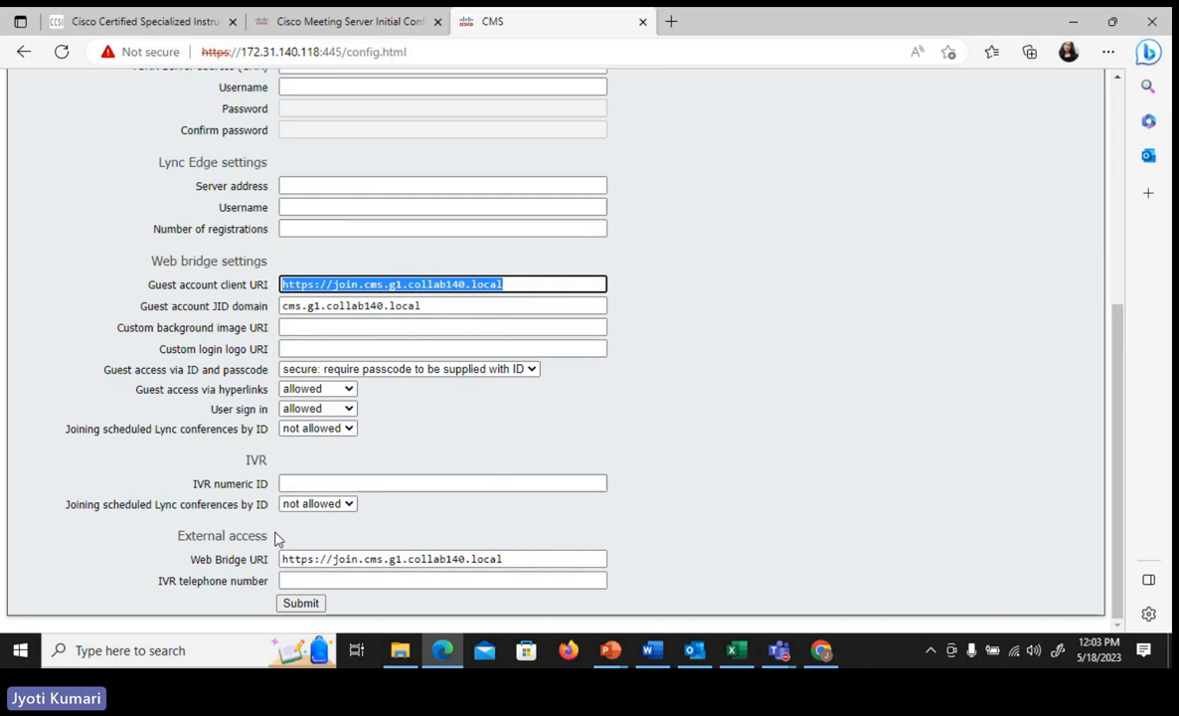
pyautogui.click(303, 606)
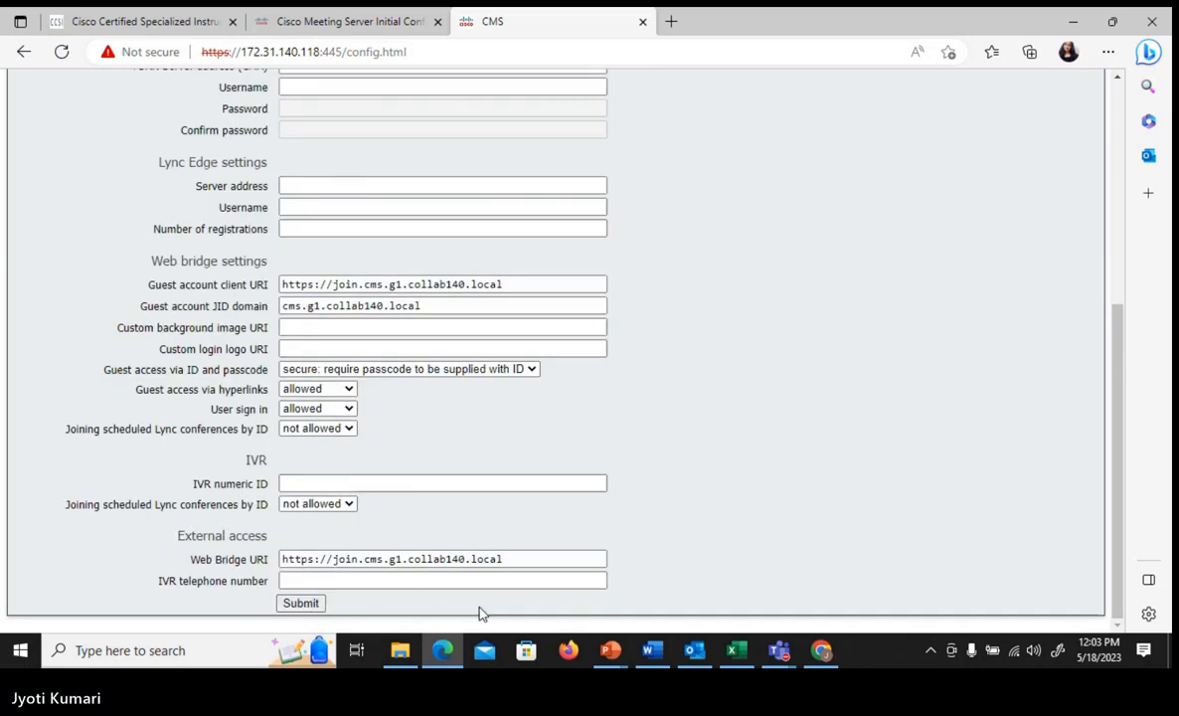
pyautogui.click(821, 650)
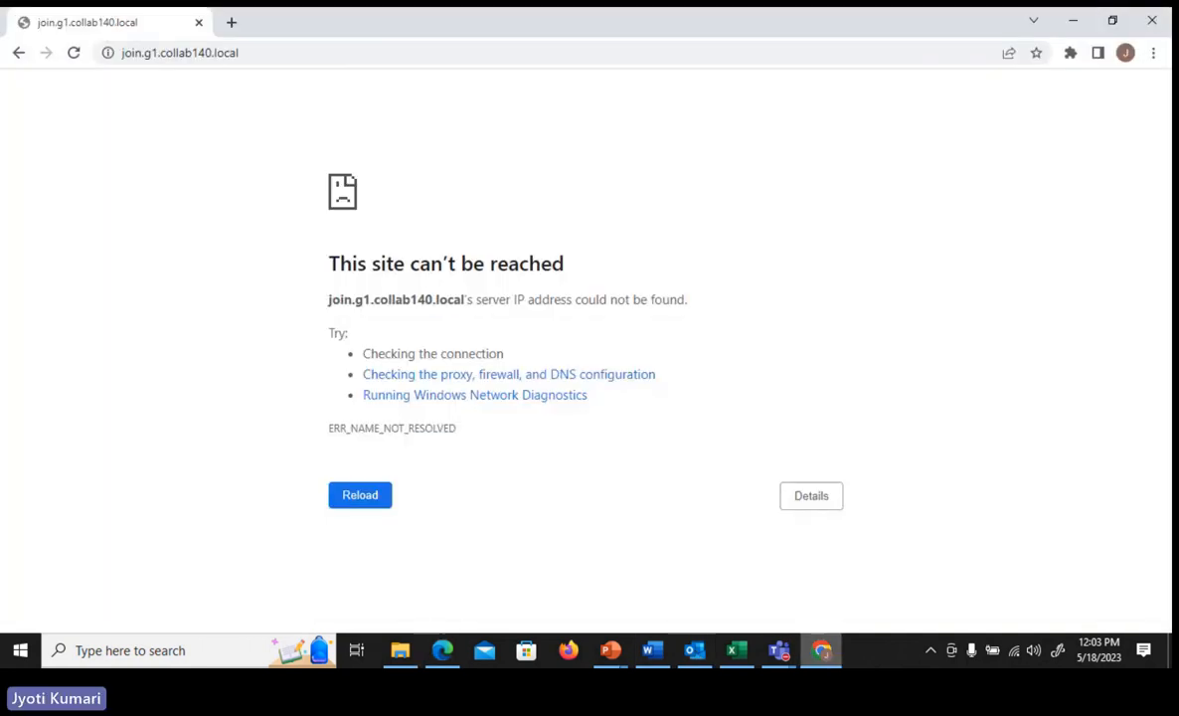
pyautogui.click(166, 53)
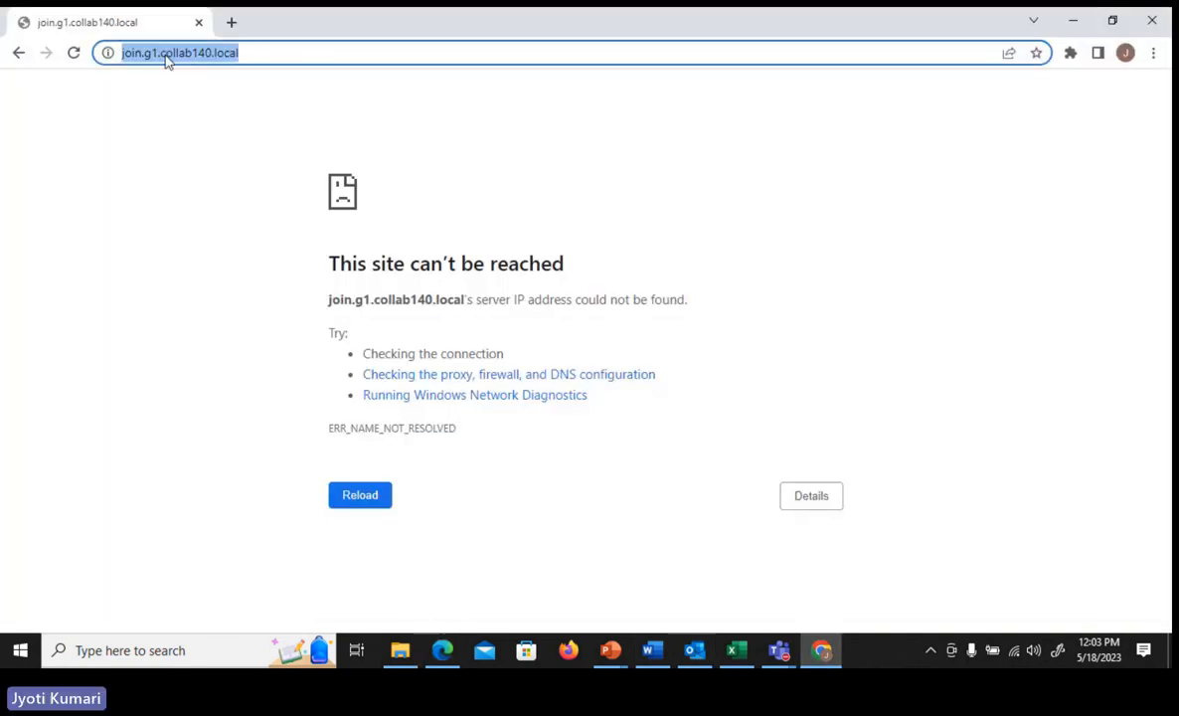
pyautogui.hotkey('ctrl', 'v')
pyautogui.press('Return')
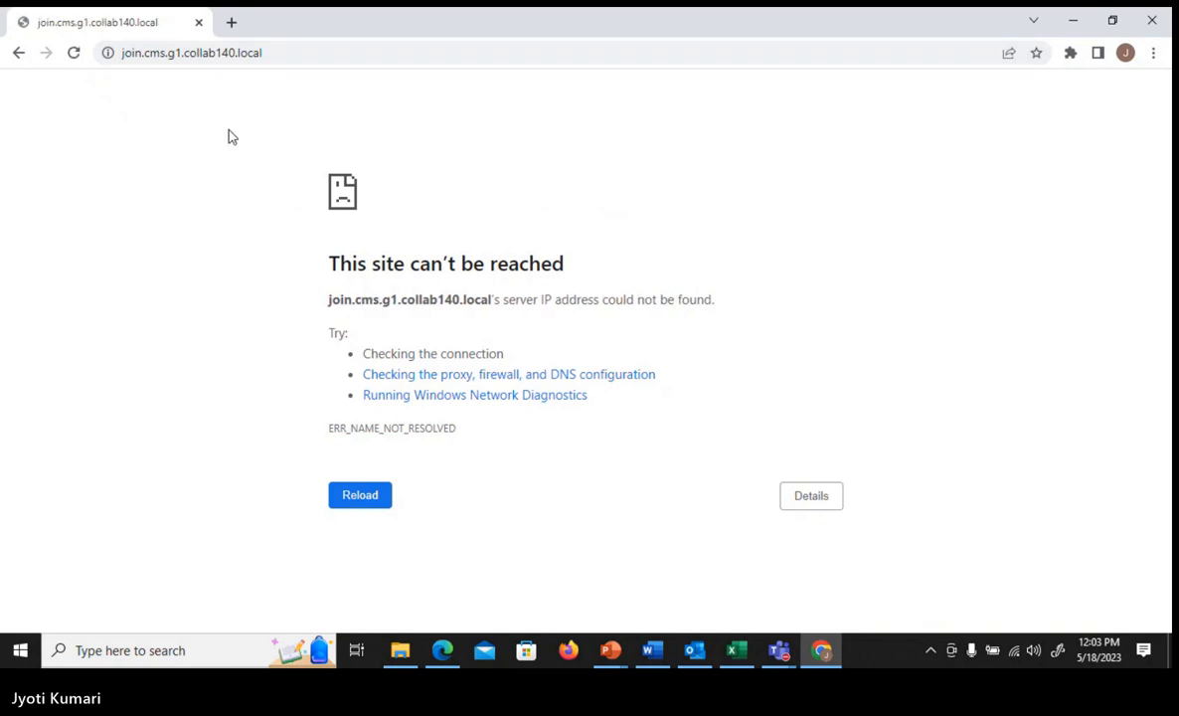
pyautogui.click(173, 56)
pyautogui.click(173, 55)
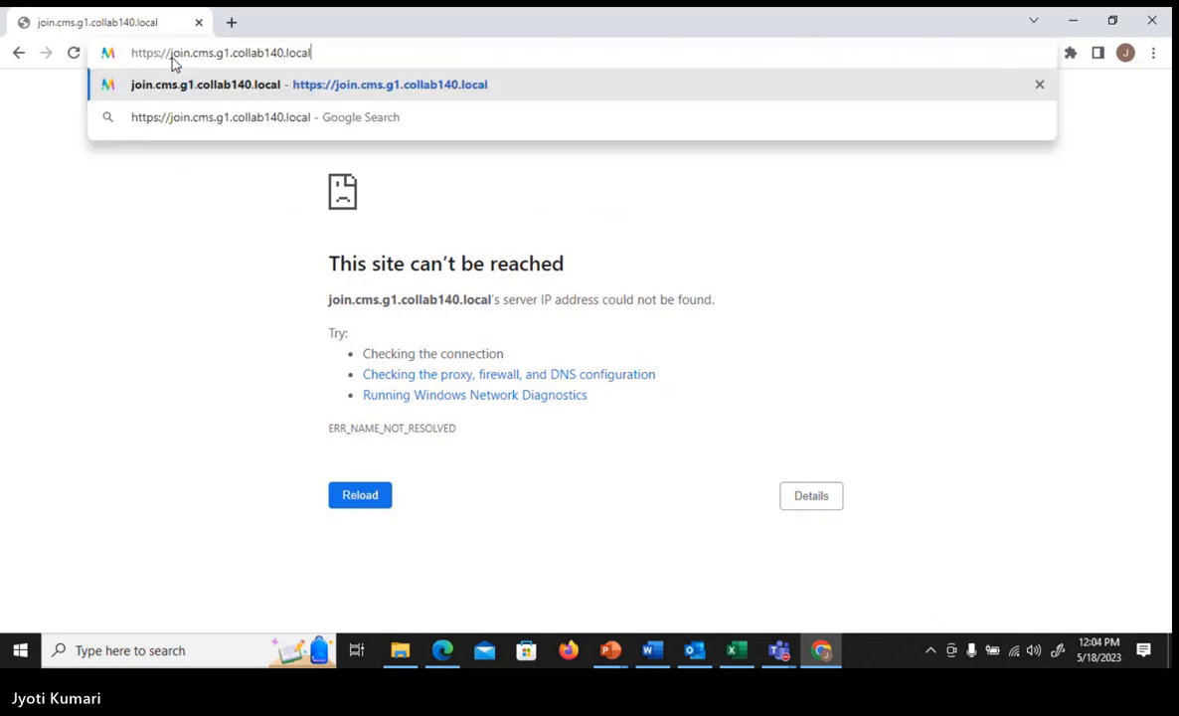
pyautogui.press('Return')
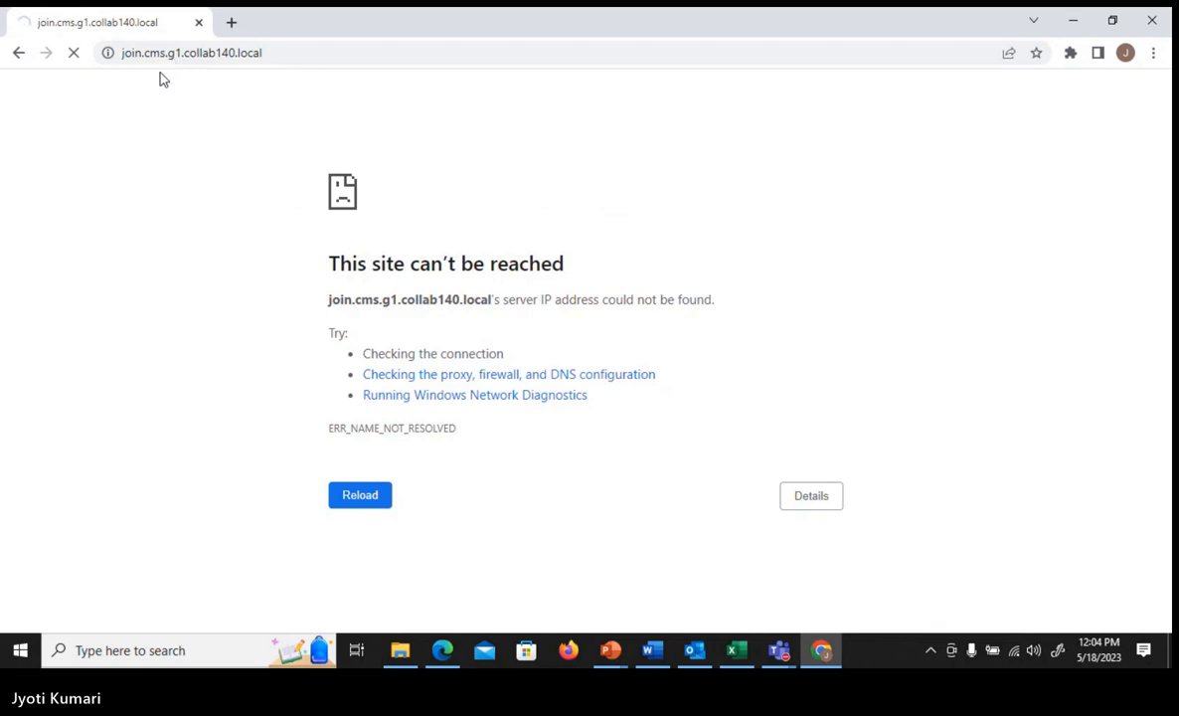
# - Run ncpa.cpl and open the Internet Protocol Version 4 properties of the Cisco AnyConnect Secure Mobility Client Connection
pyautogui.press('super+r')
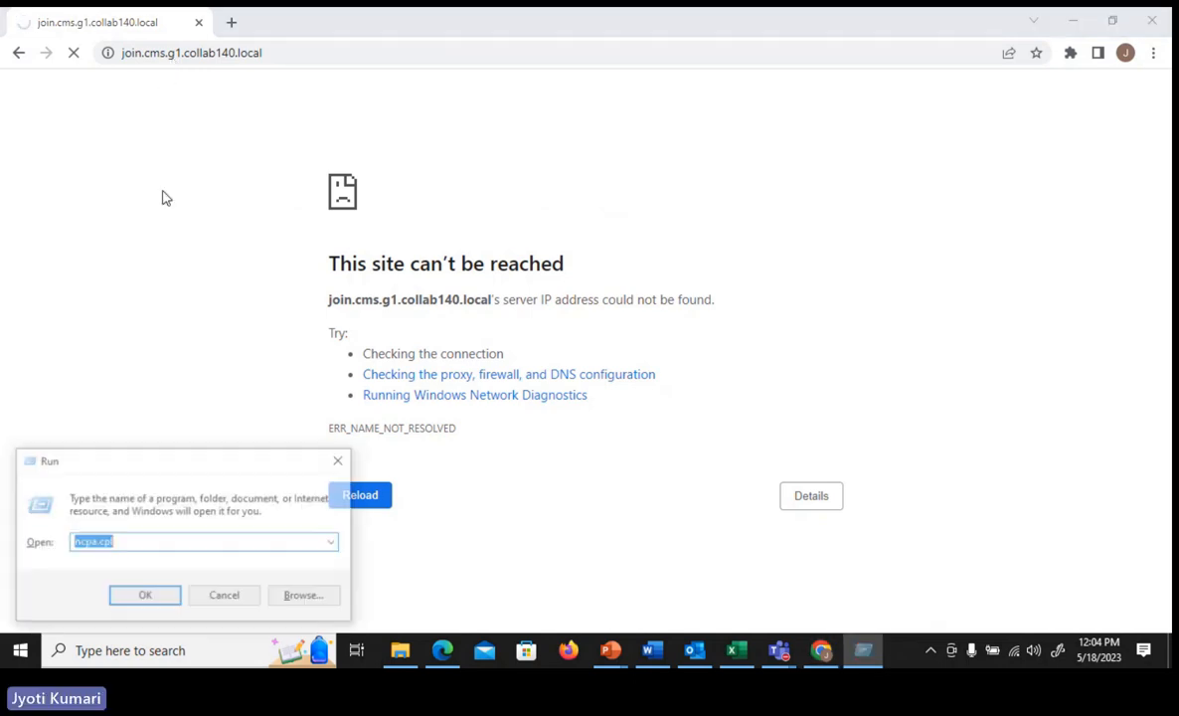
pyautogui.write('ncp')
pyautogui.press('Down')
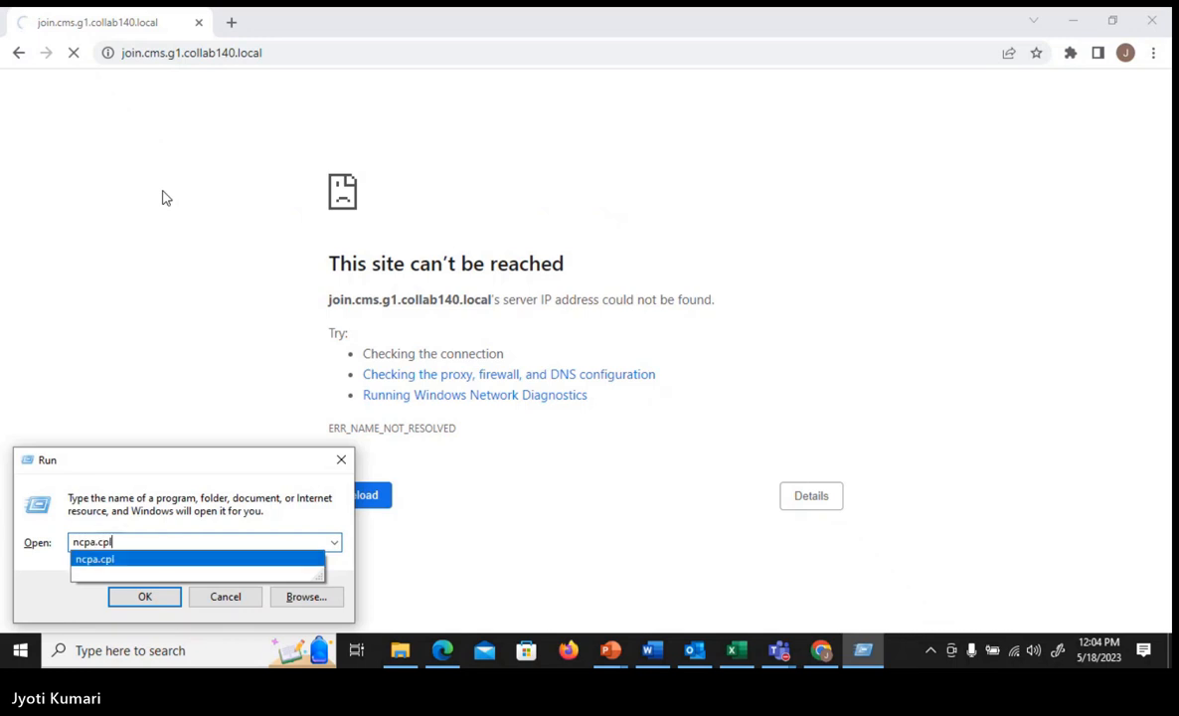
pyautogui.press('Return')
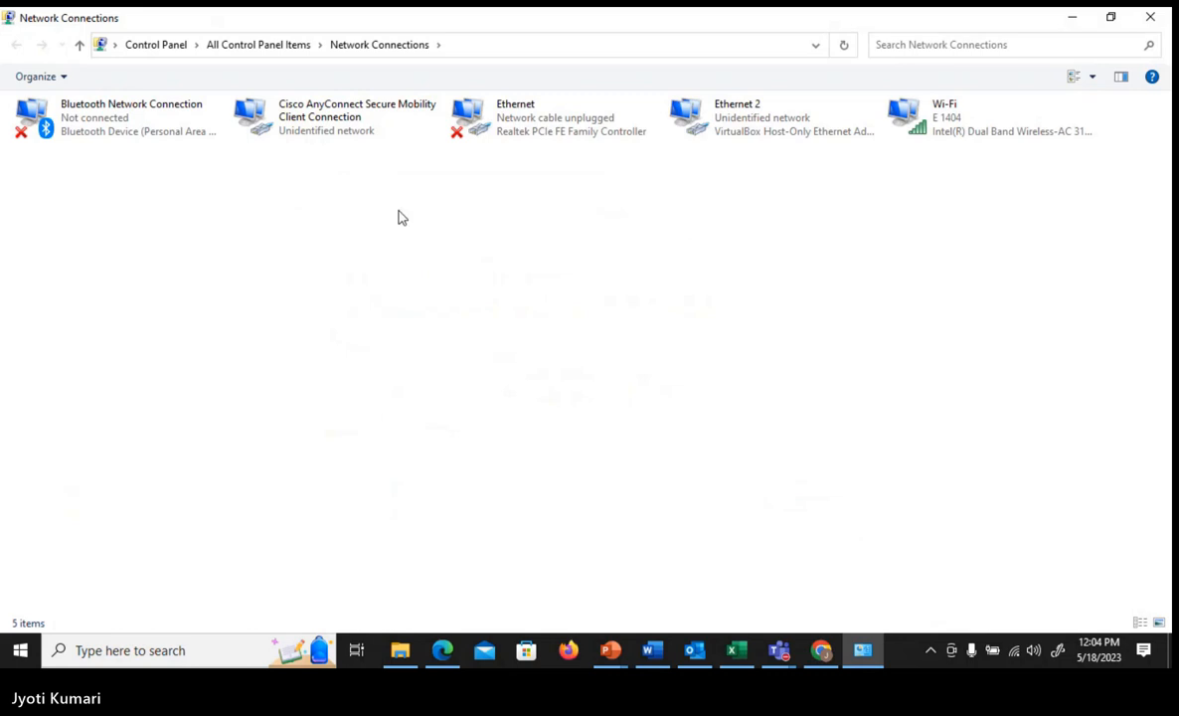
pyautogui.click(340, 129)
pyautogui.rightClick(340, 129)
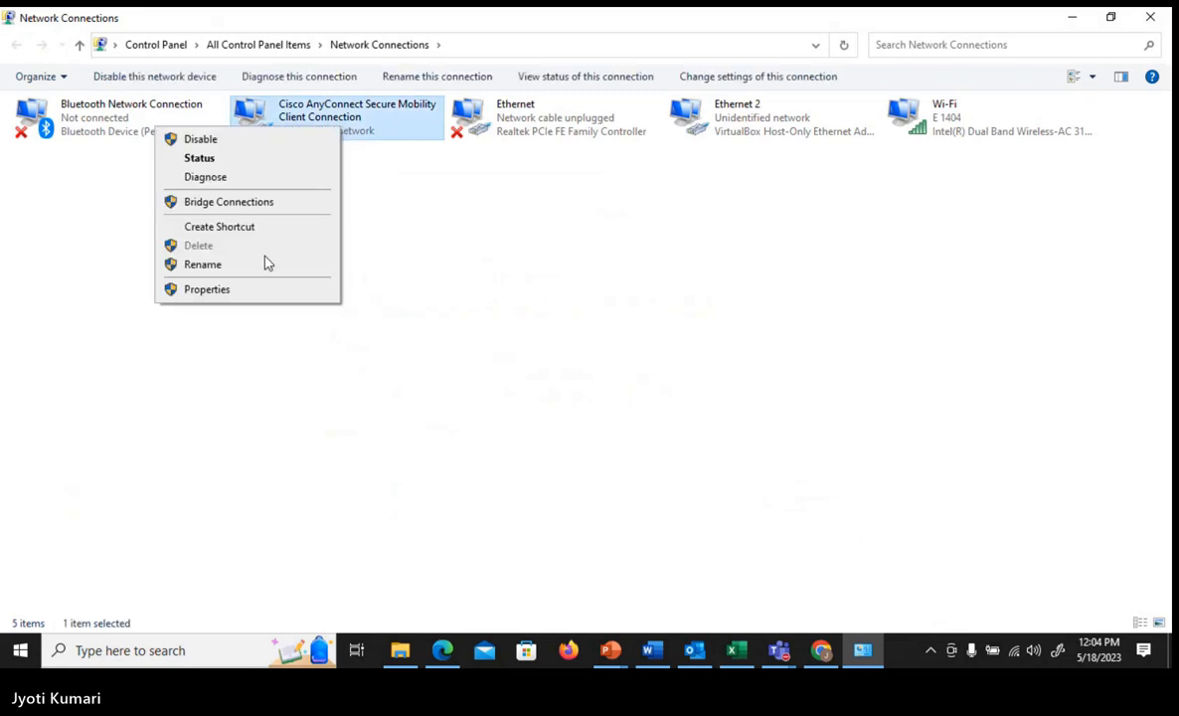
pyautogui.click(255, 291)
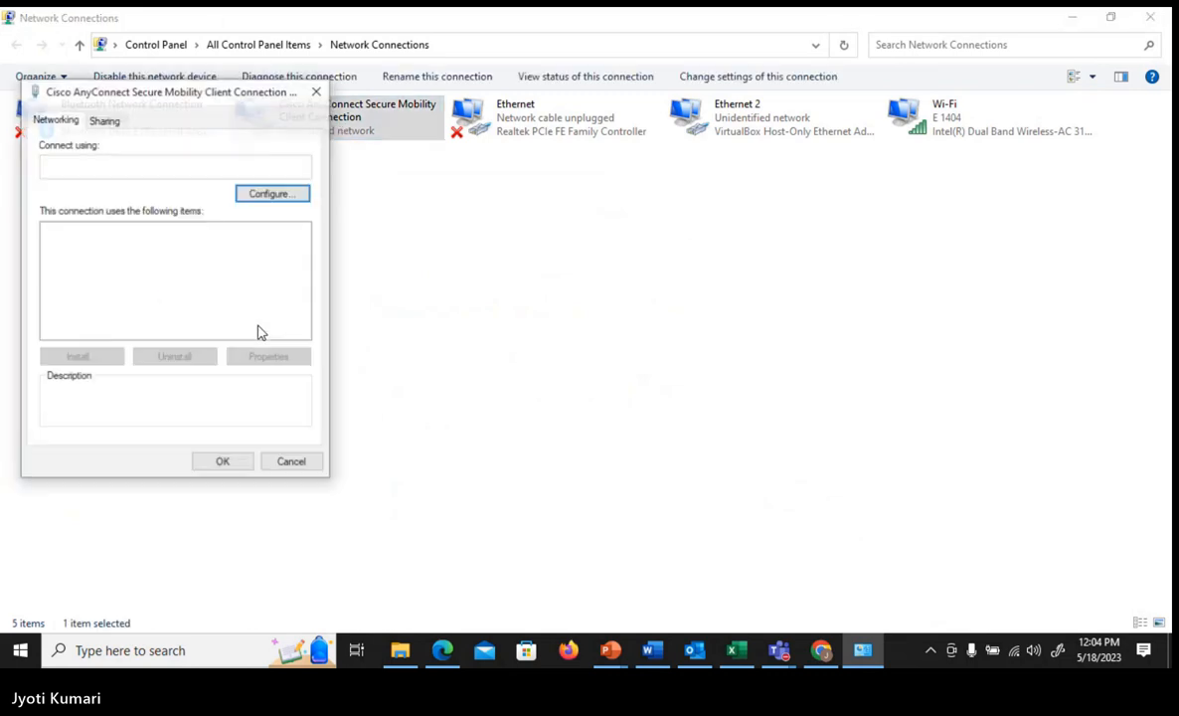
pyautogui.doubleClick(203, 308)
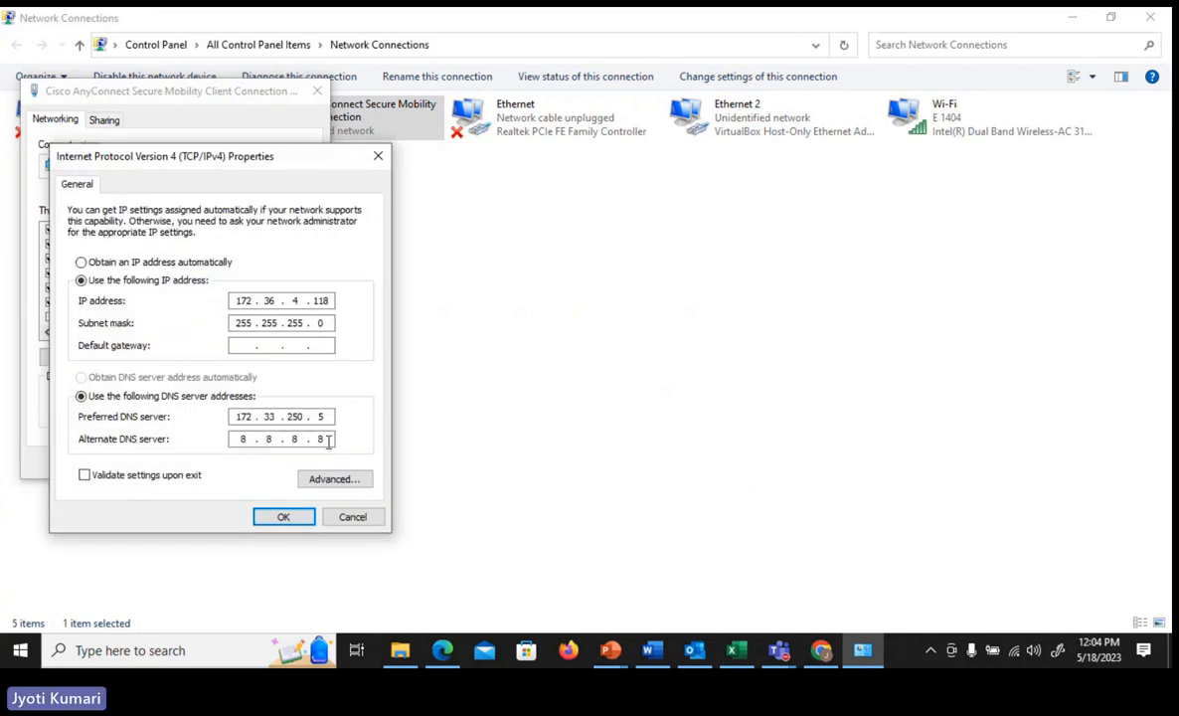
# - Set the alternate DNS server to 172.31.140.5, the DNS server given in the Excel dial plan, and close the adapter properties
pyautogui.press('BackSpace')
pyautogui.press('BackSpace')
pyautogui.press('BackSpace')
pyautogui.press('BackSpace')
pyautogui.write('172 . . .')
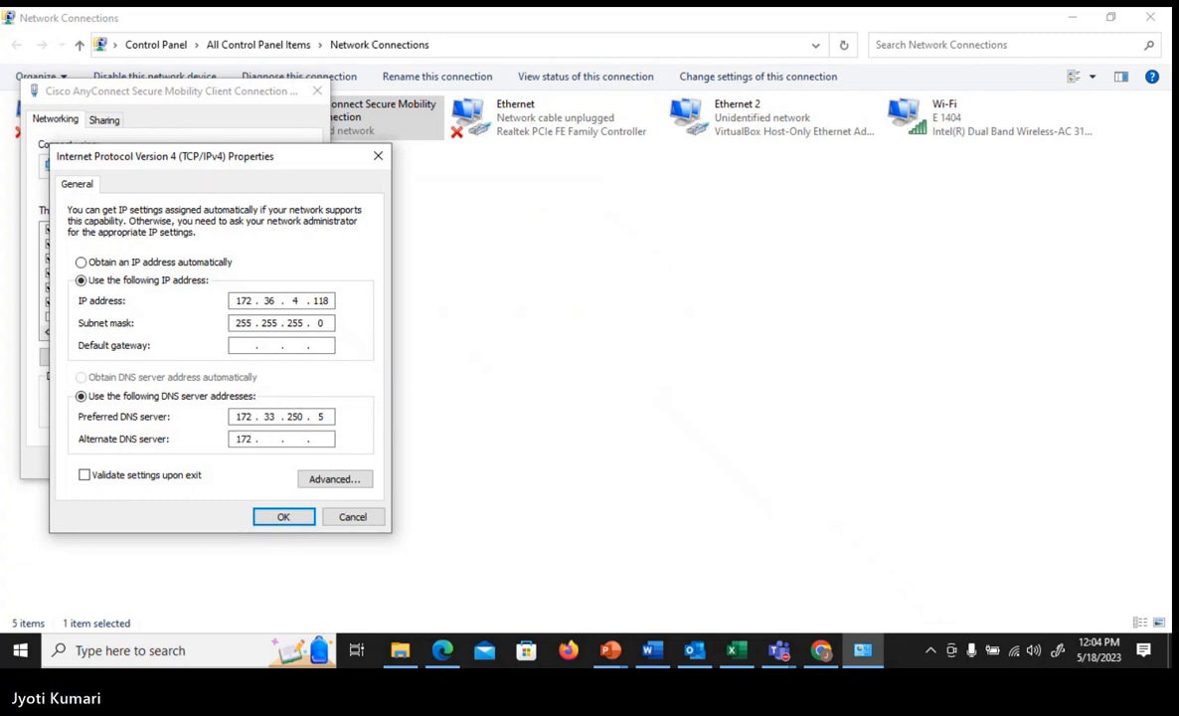
pyautogui.click(736, 650)
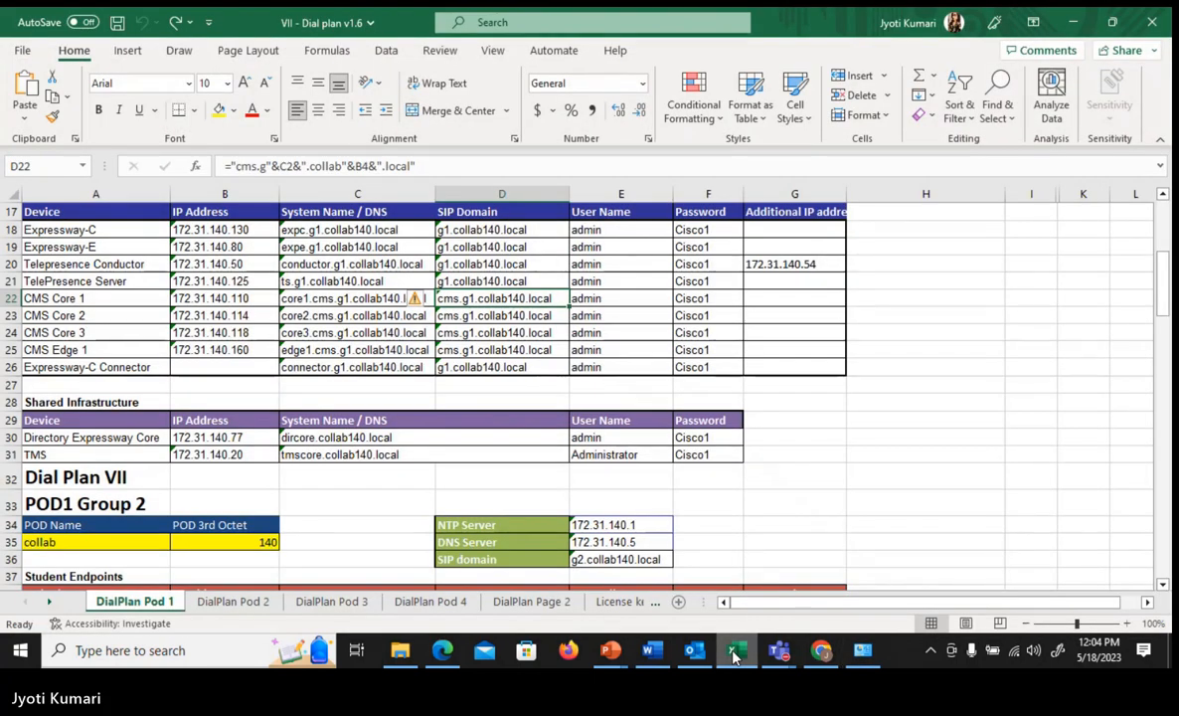
pyautogui.click(651, 544)
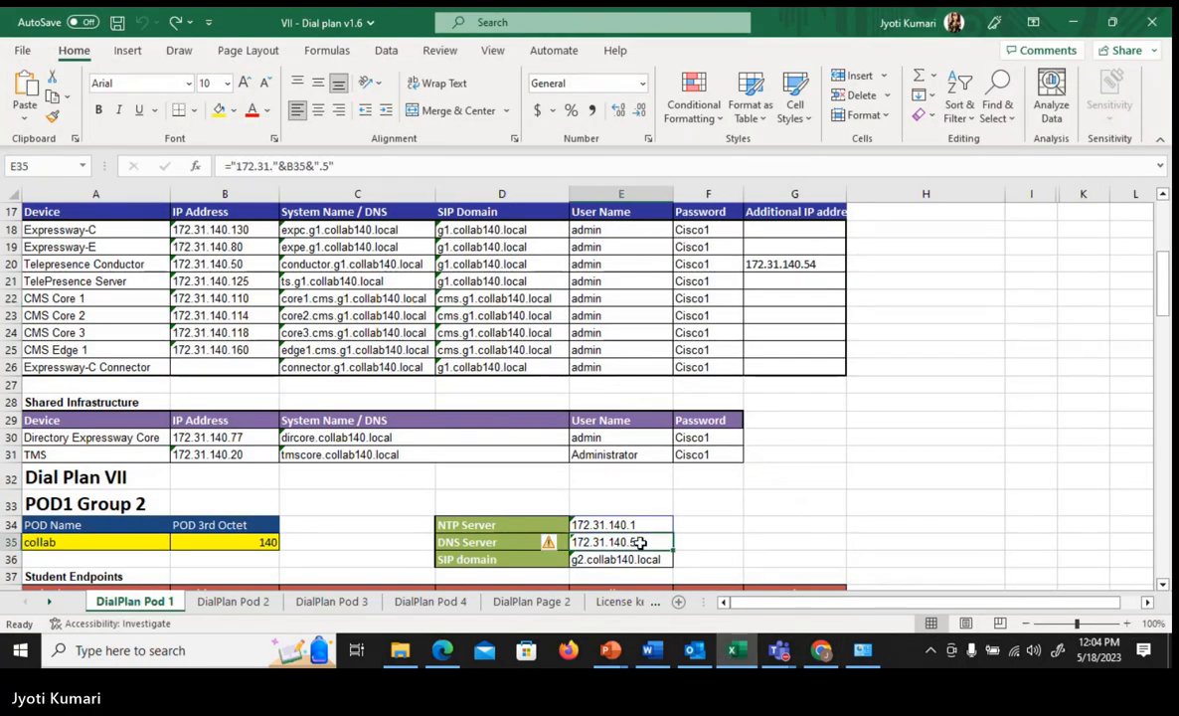
pyautogui.click(1073, 22)
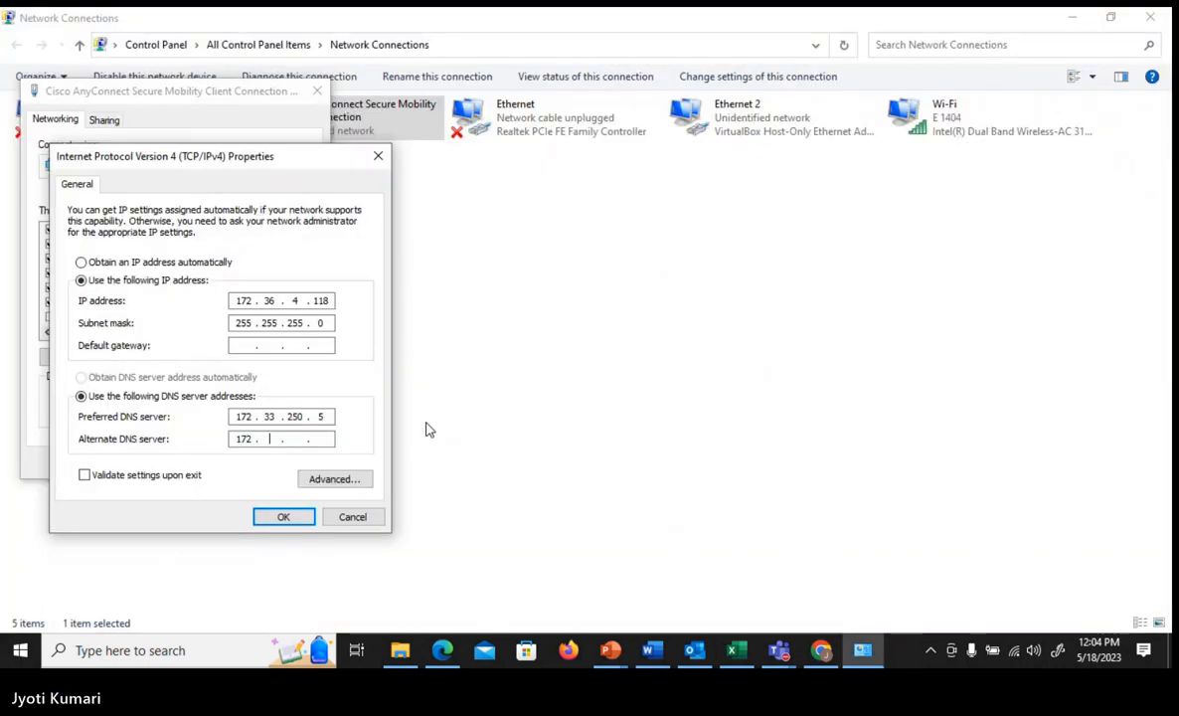
pyautogui.write('31 . 140 . 5')
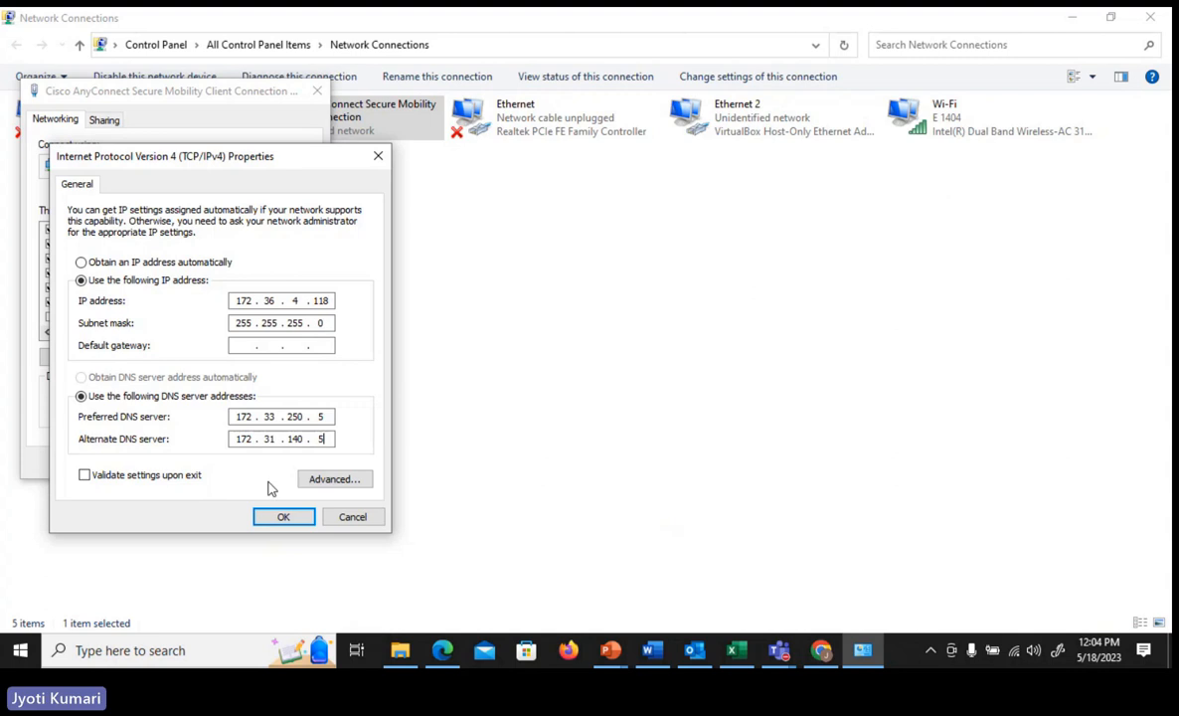
pyautogui.click(283, 516)
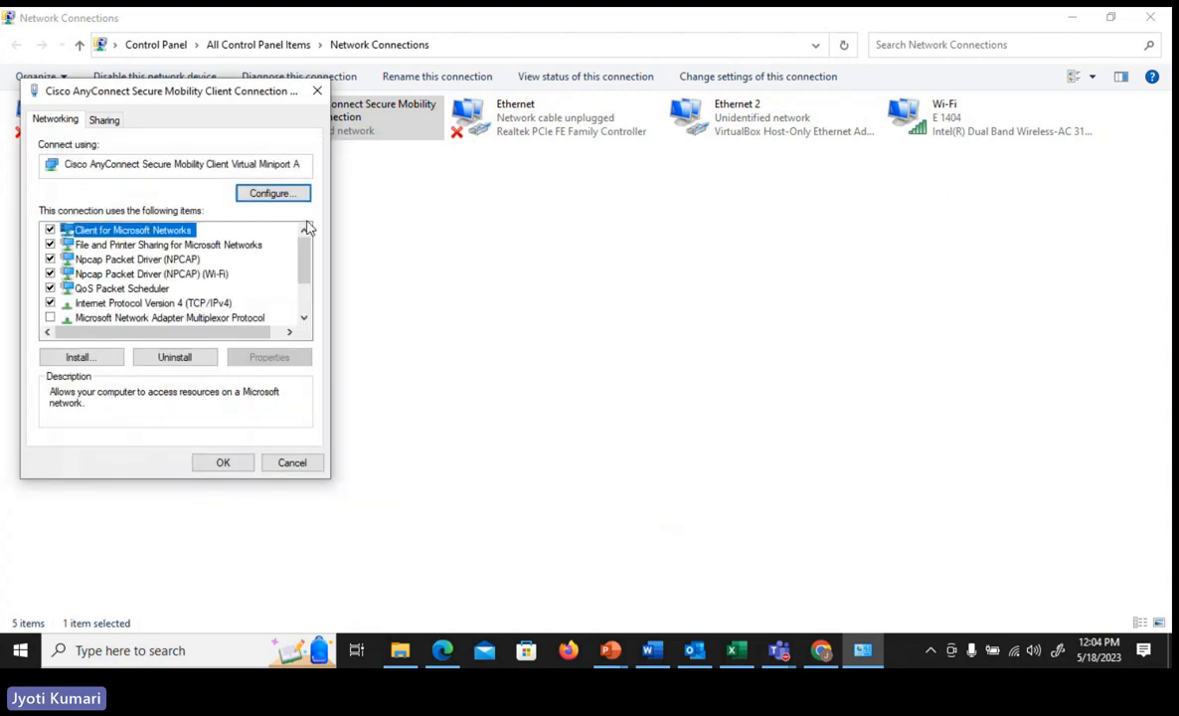
pyautogui.click(419, 285)
pyautogui.click(317, 94)
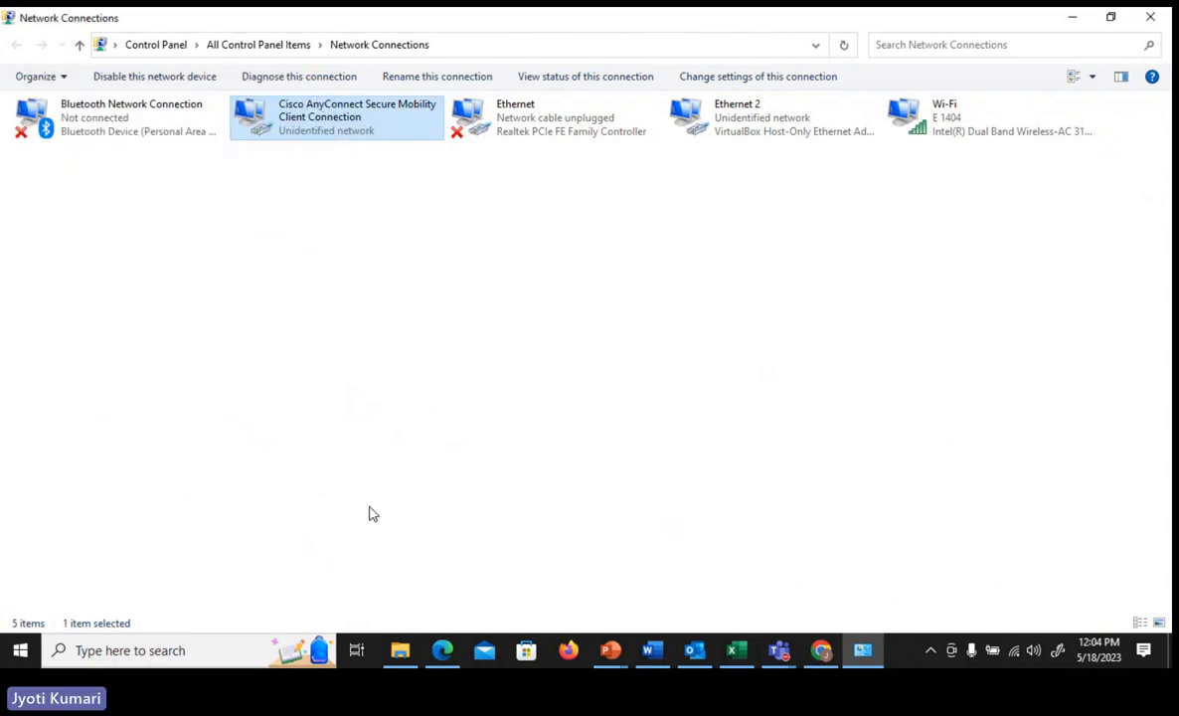
pyautogui.click(821, 652)
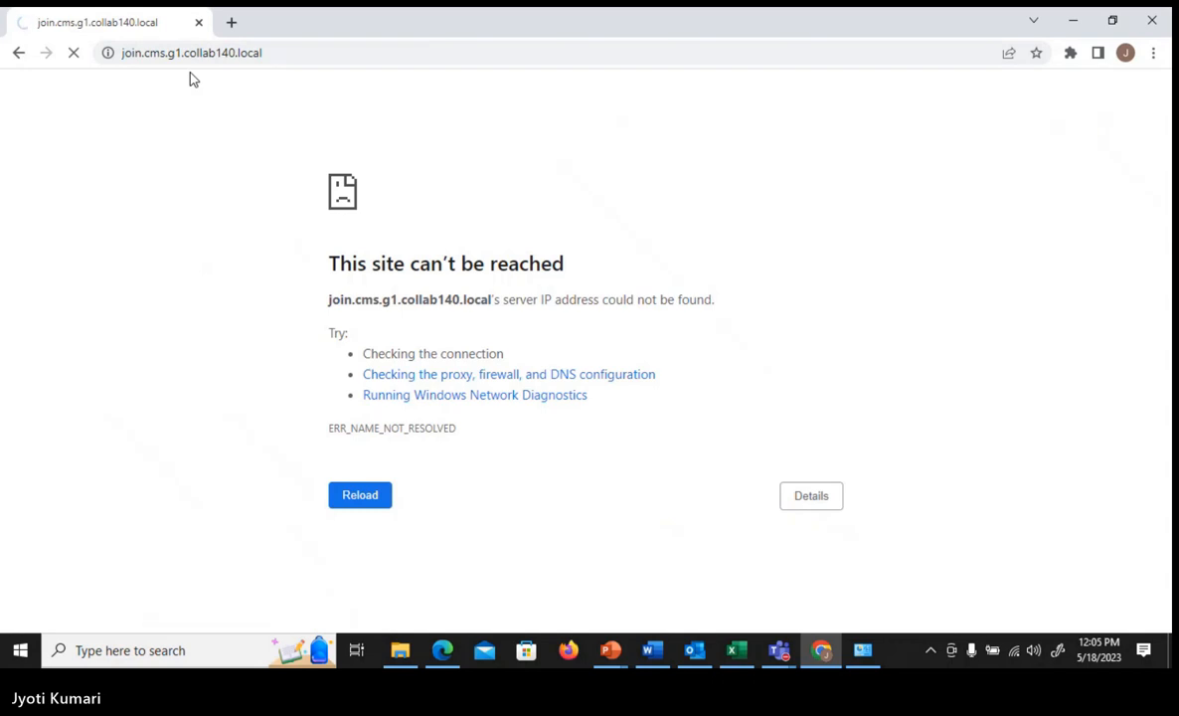
pyautogui.click(232, 25)
pyautogui.write('https://join.cms.g1.collab140.local/')
pyautogui.press('Return')
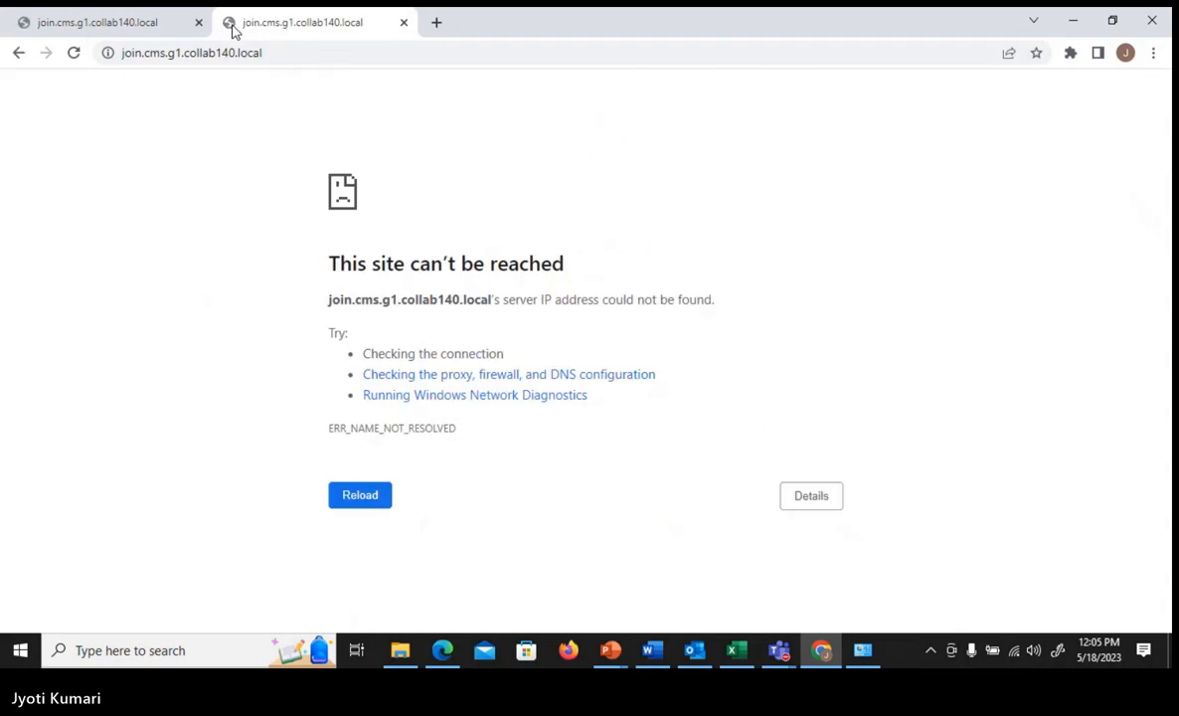
# - Close the extra Chrome tab and reopen the Internet Protocol Version 4 properties of the Cisco AnyConnect Secure Mobility Client Connection
pyautogui.click(200, 23)
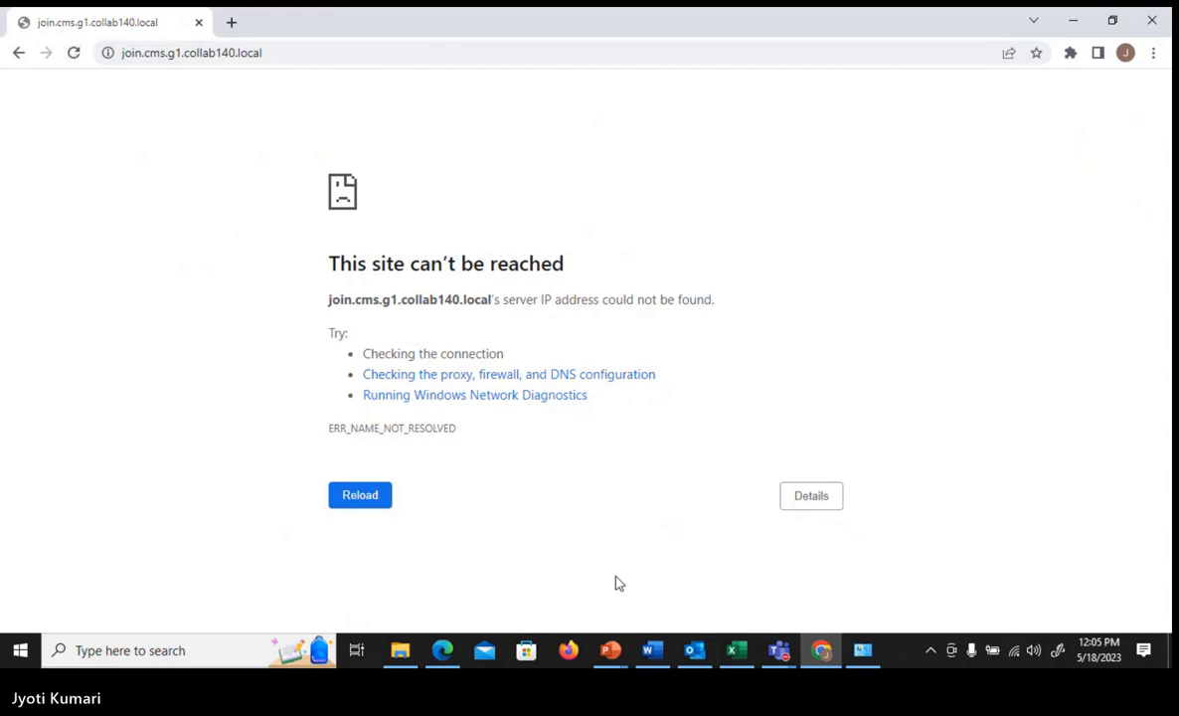
pyautogui.click(863, 651)
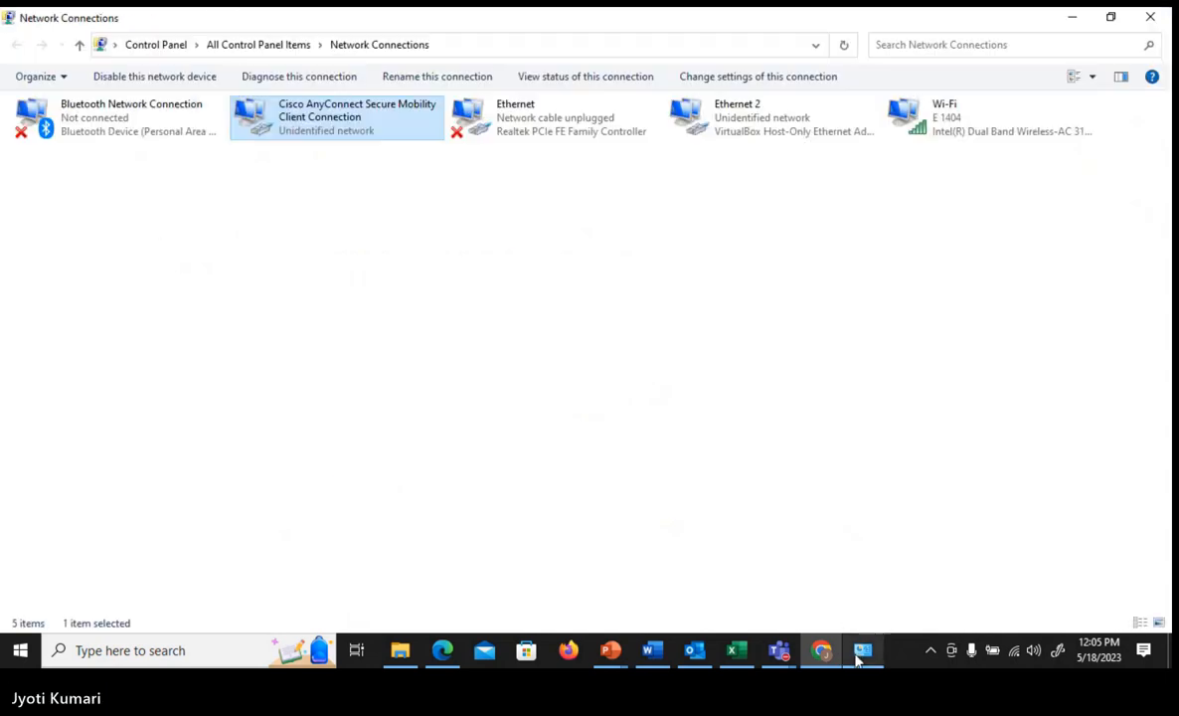
pyautogui.rightClick(299, 131)
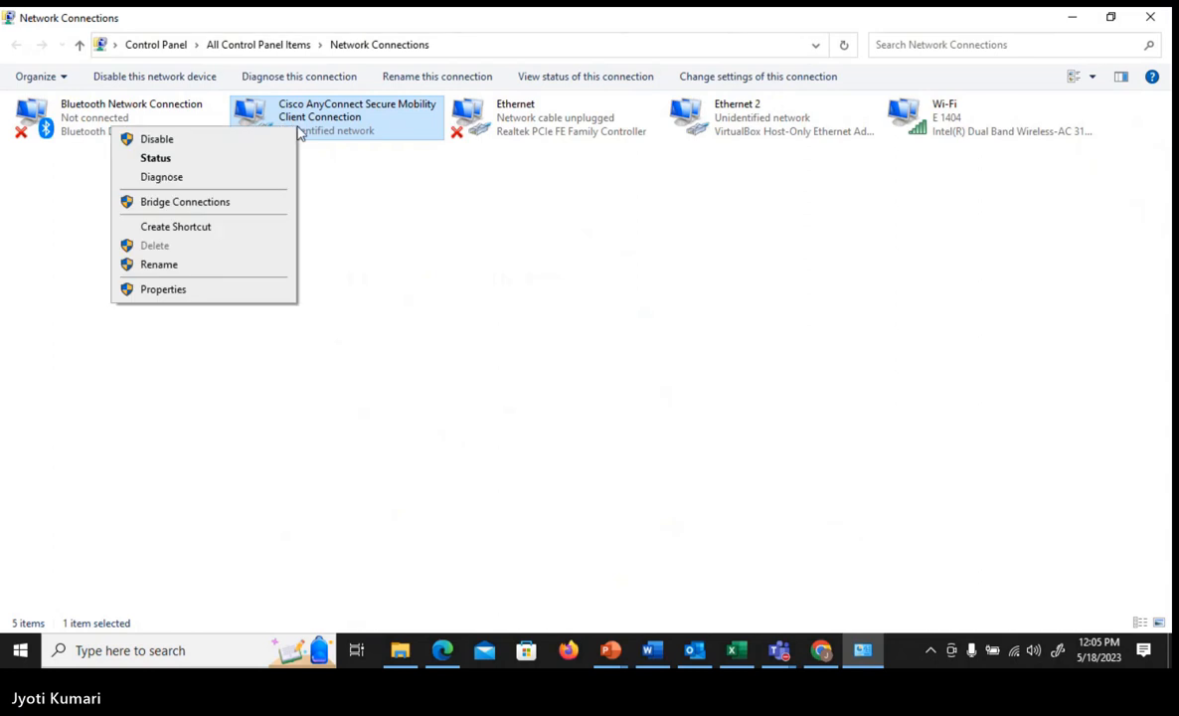
pyautogui.click(207, 296)
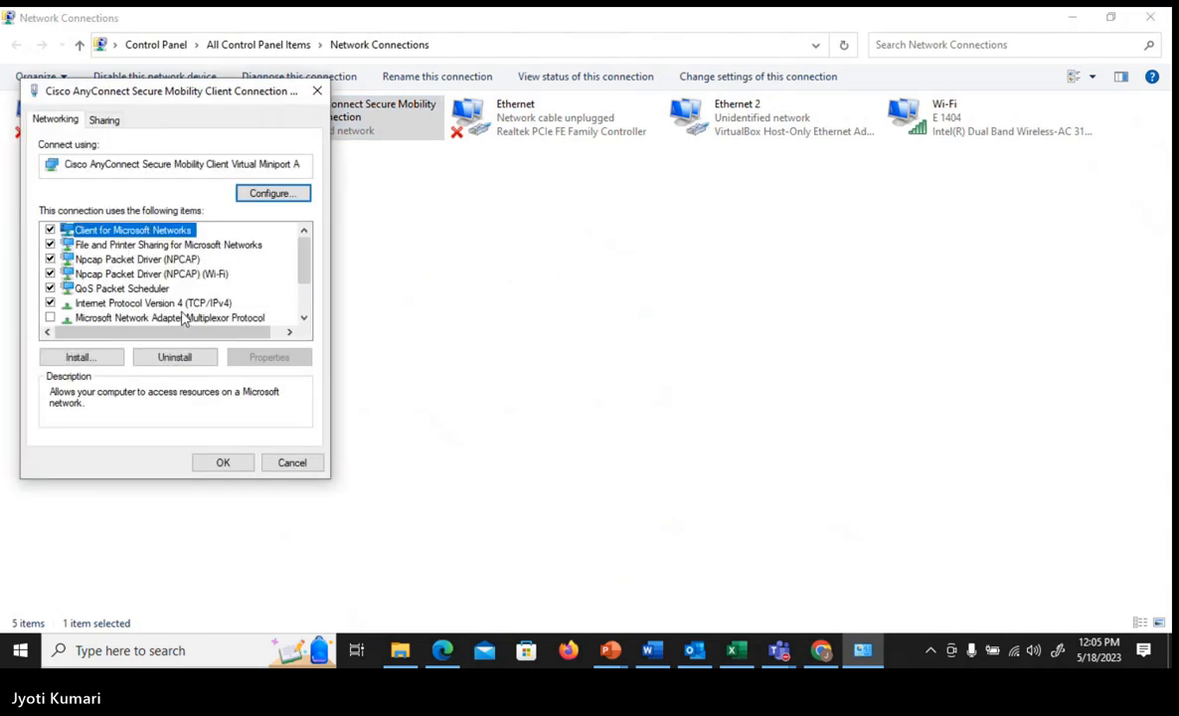
pyautogui.click(179, 304)
pyautogui.doubleClick(179, 304)
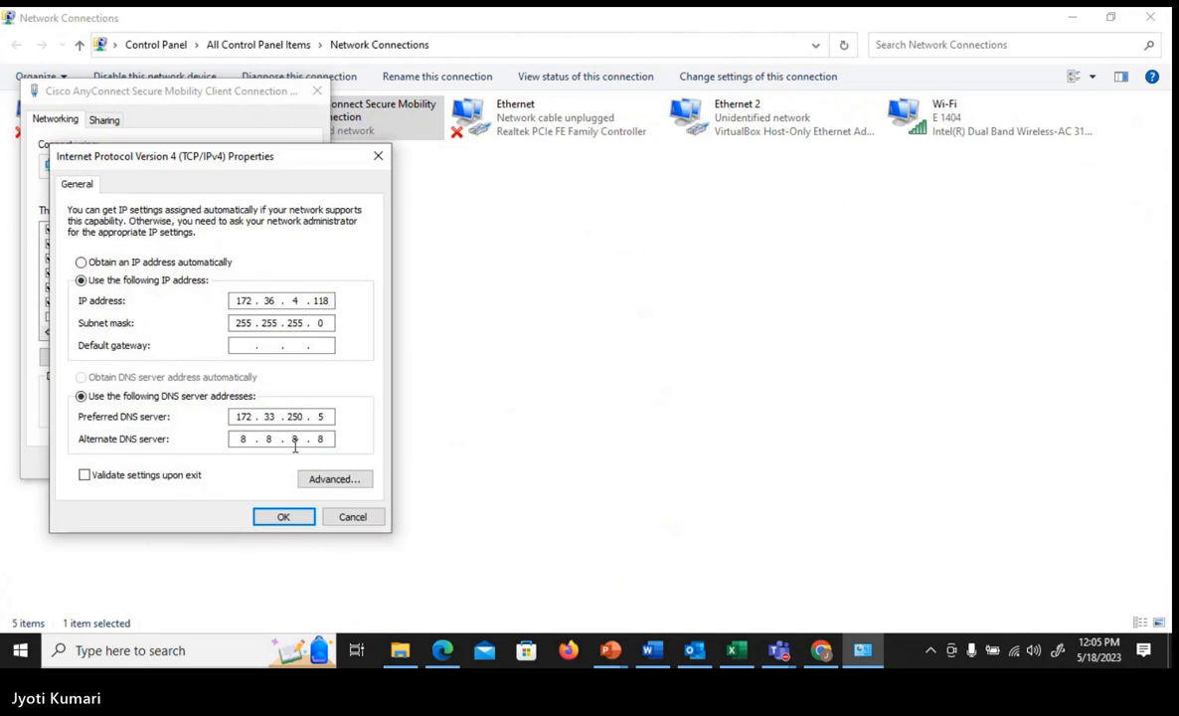
# - Set the alternate DNS server to 172.31.140.5 again and confirm both the IPv4 and adapter properties
pyautogui.click(326, 438)
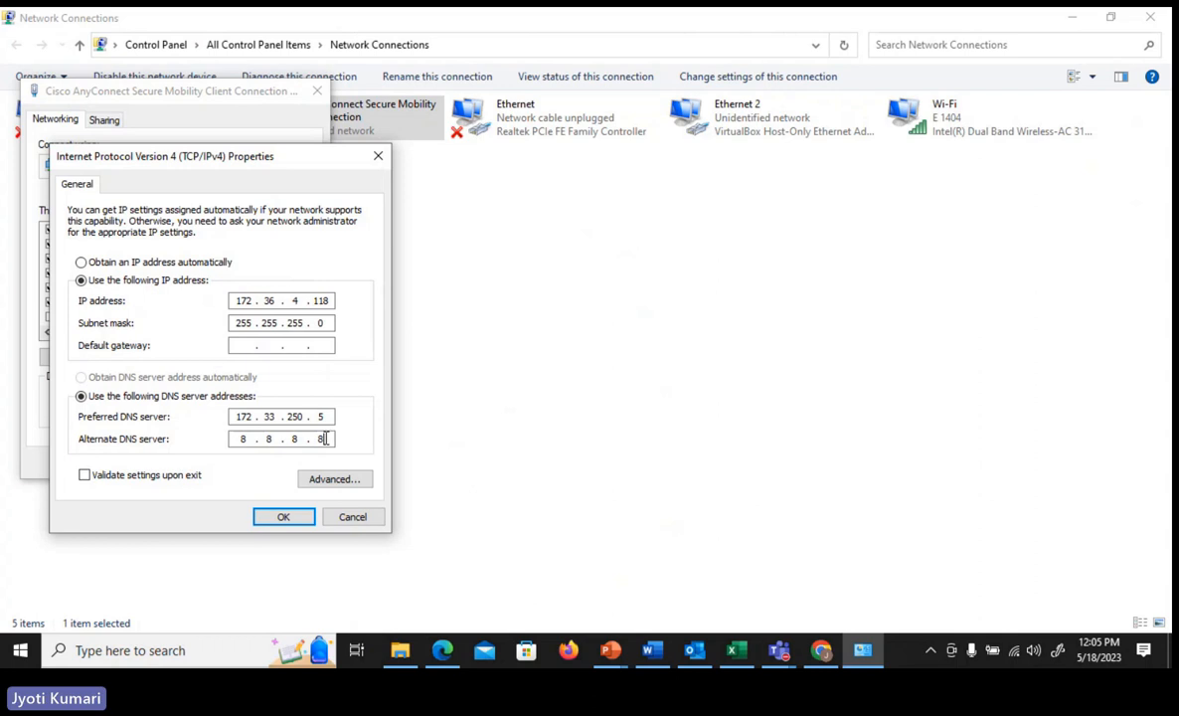
pyautogui.press('BackSpace')
pyautogui.press('BackSpace')
pyautogui.press('BackSpace')
pyautogui.press('BackSpace')
pyautogui.press('BackSpace')
pyautogui.press('BackSpace')
pyautogui.press('BackSpace')
pyautogui.write('172 . ')
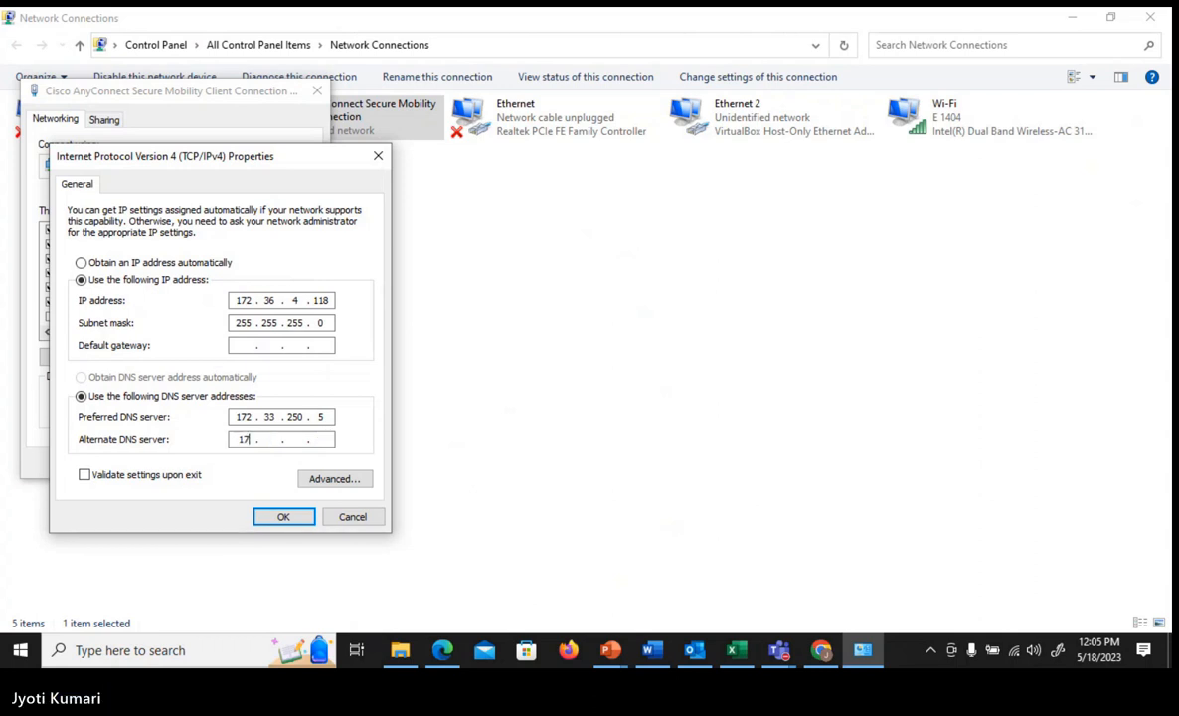
pyautogui.write('31 . 140 . 5')
pyautogui.click(284, 516)
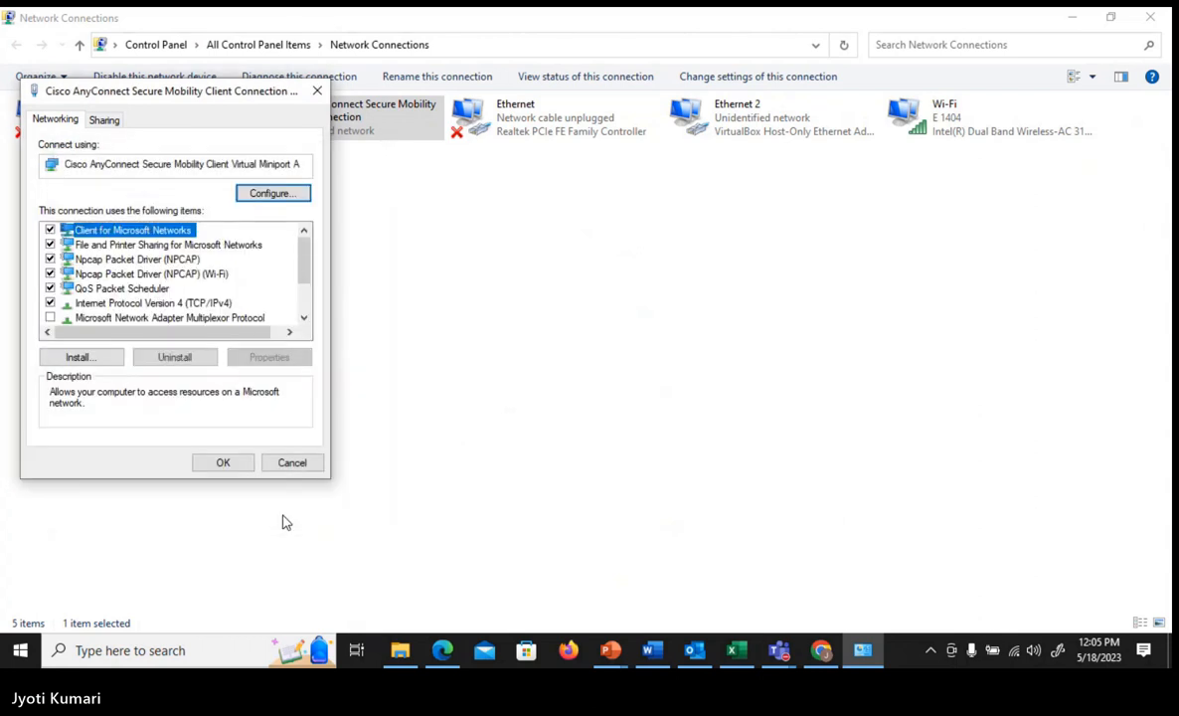
pyautogui.click(231, 465)
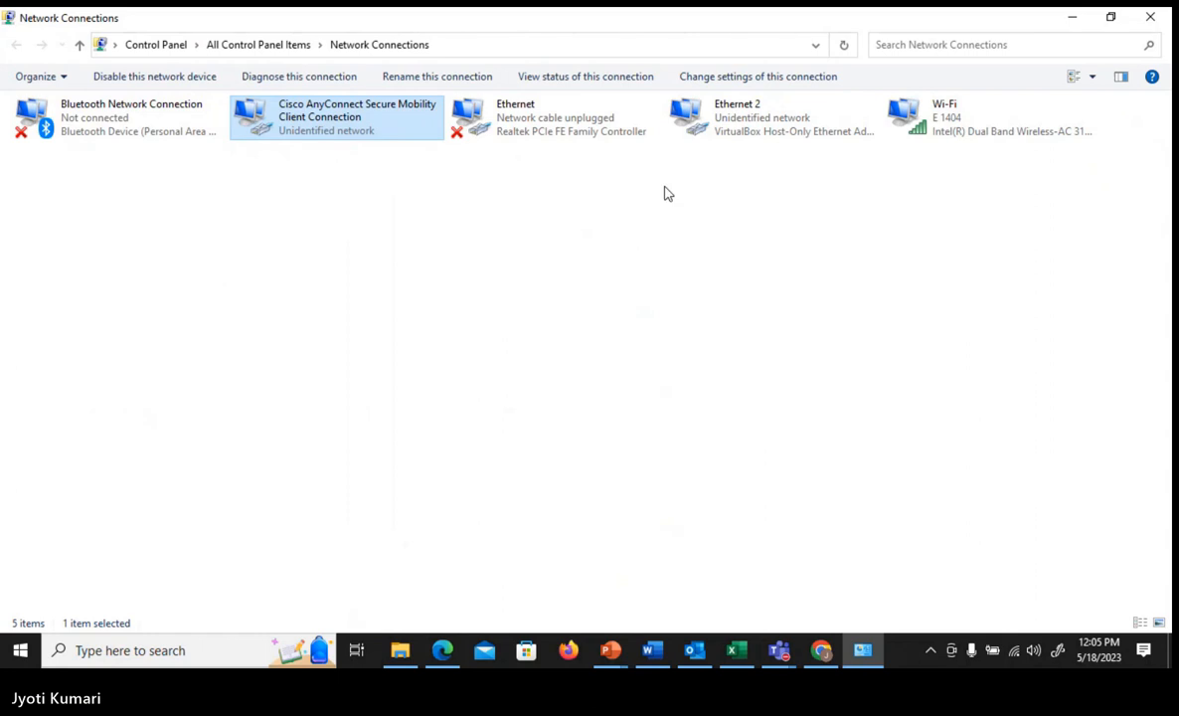
# - Return to Chrome and load join.cms.g1.collab140.local again in the open tab
pyautogui.click(1073, 18)
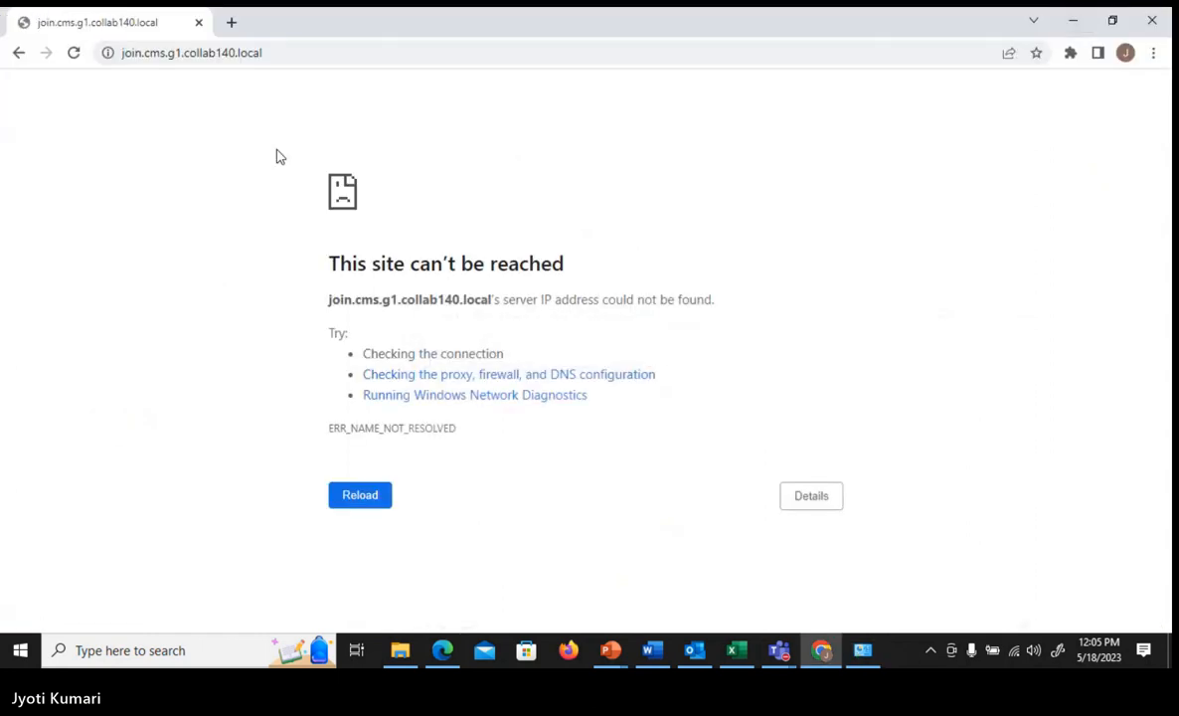
pyautogui.click(172, 51)
pyautogui.press('Return')
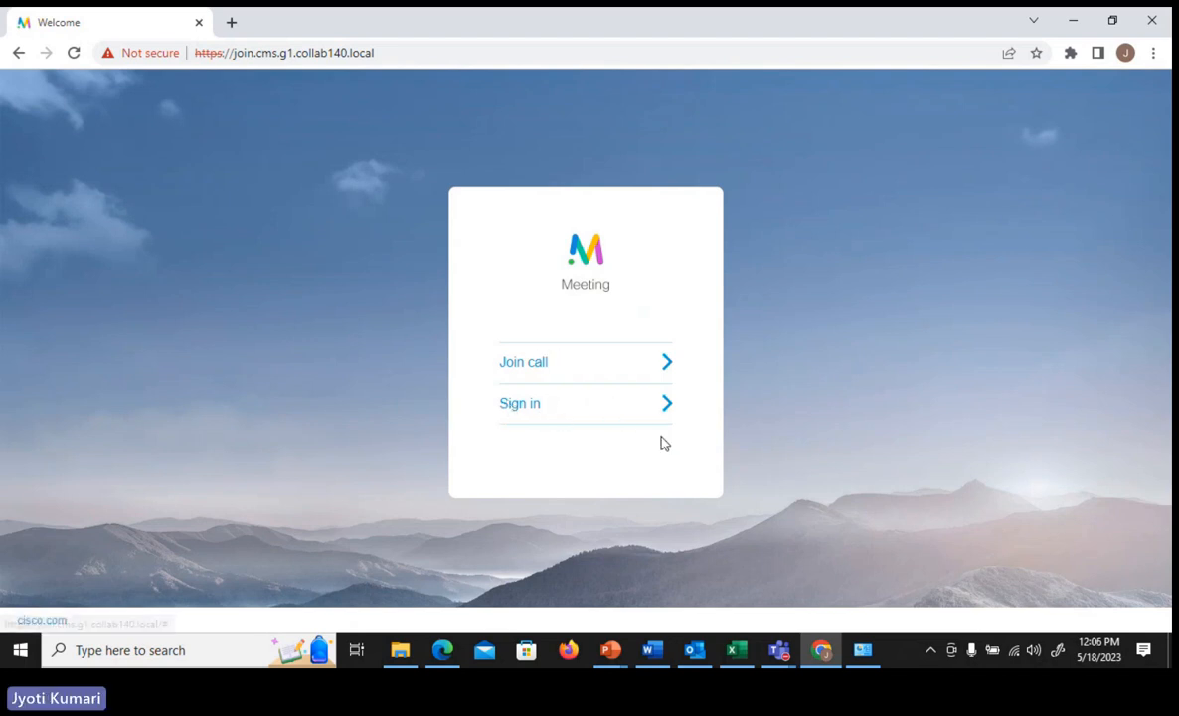
# - Switch to the CMS General configuration page in Edge, then launch WinSCP
pyautogui.click(450, 654)
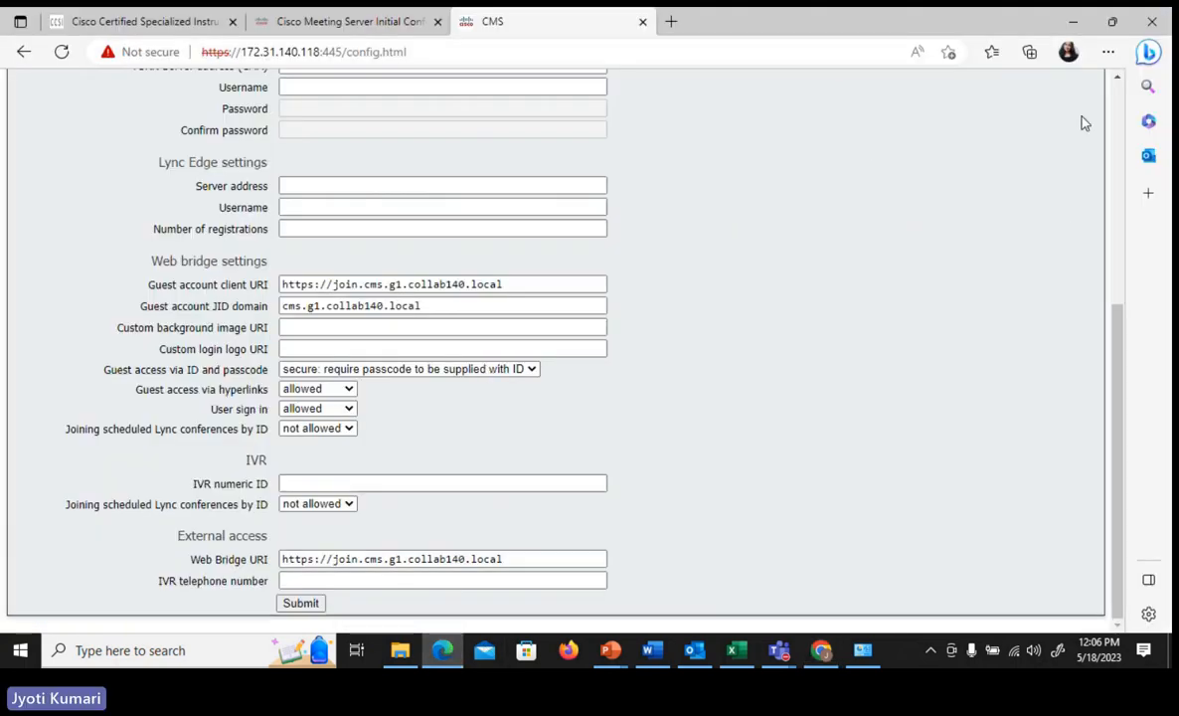
pyautogui.scroll(4, 1124, 104)
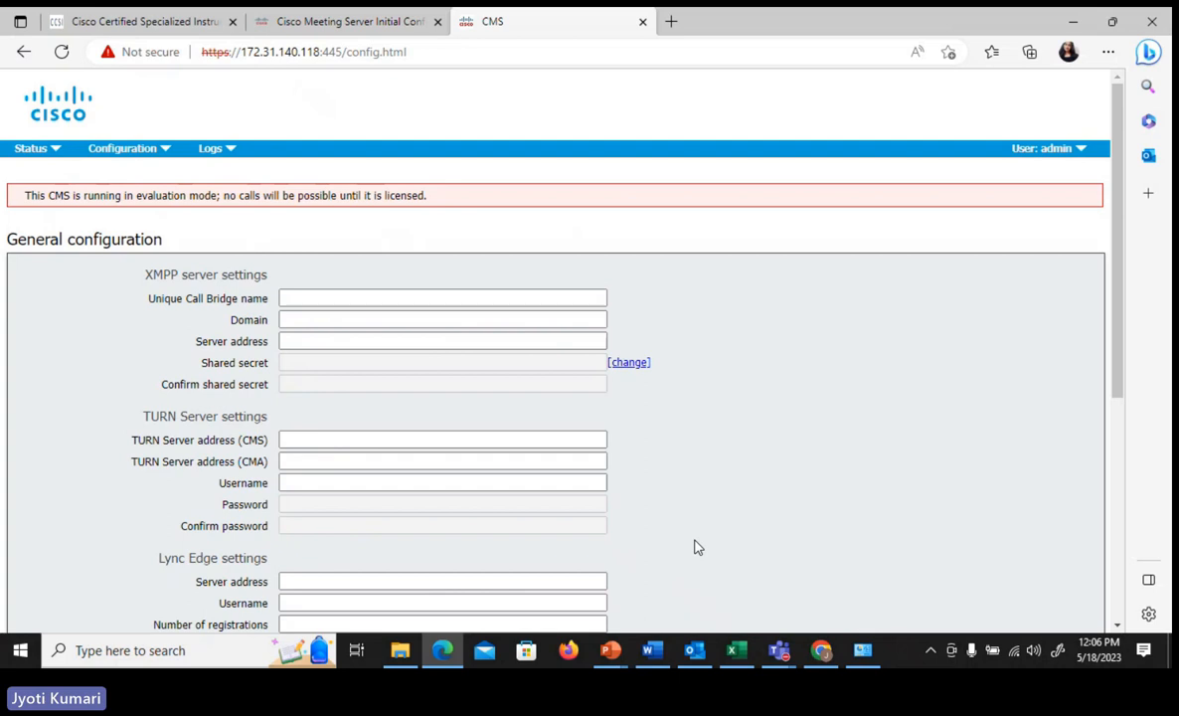
pyautogui.press('super')
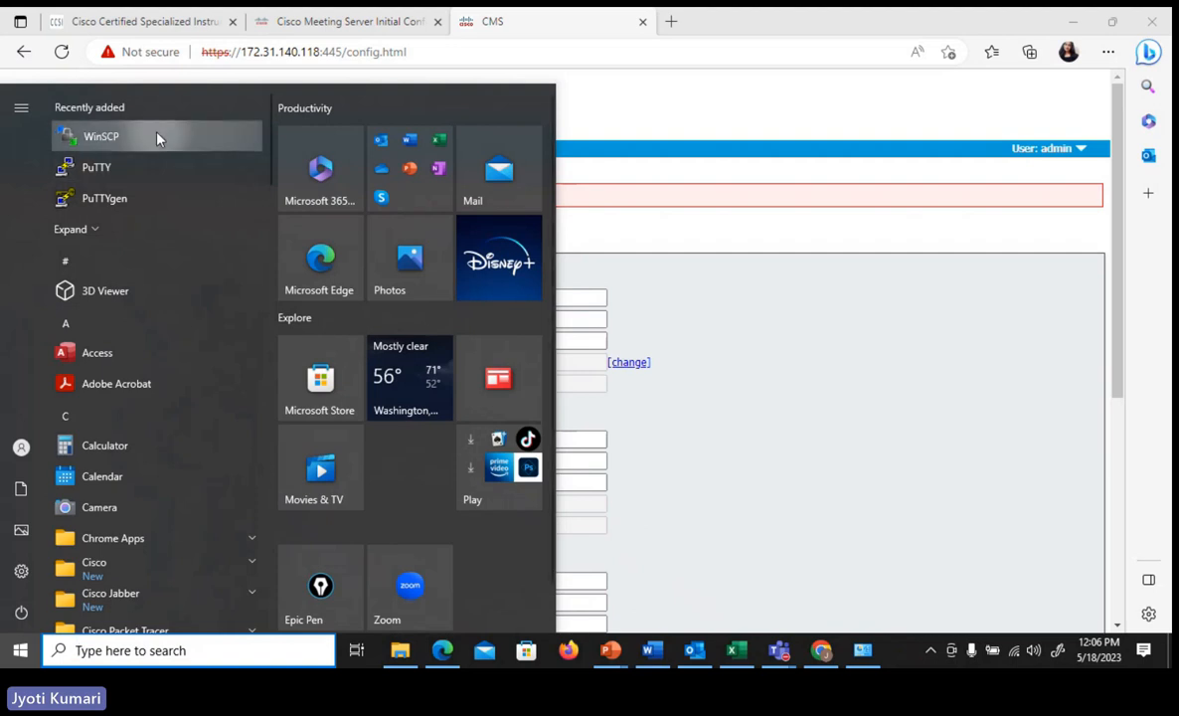
pyautogui.click(82, 142)
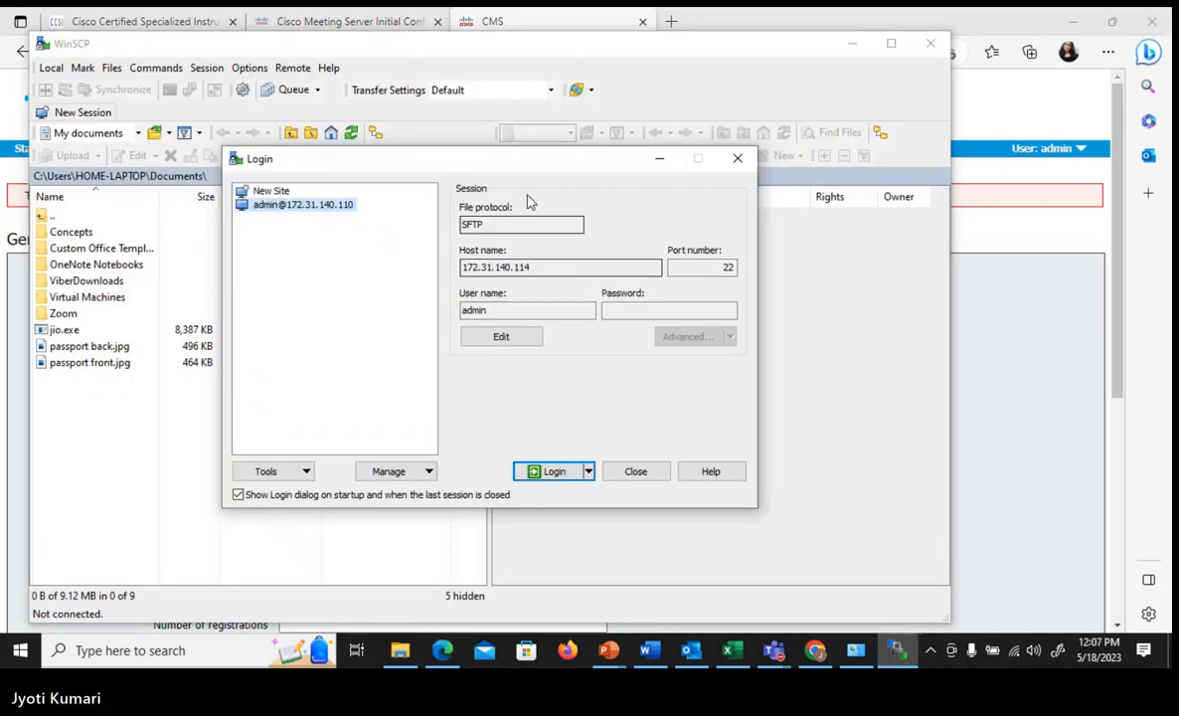
# - Edit the saved WinSCP site to use host name 172.31.140.118, enter the account password and save it under its existing name
pyautogui.click(543, 264)
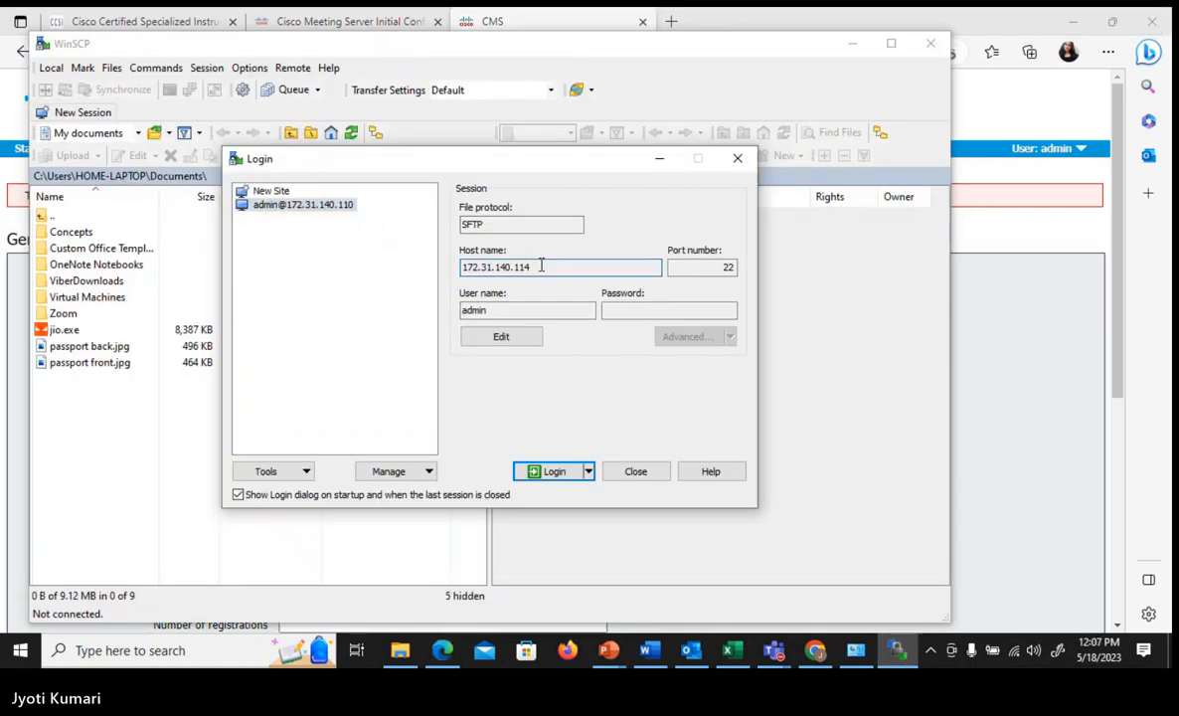
pyautogui.click(500, 338)
pyautogui.click(549, 266)
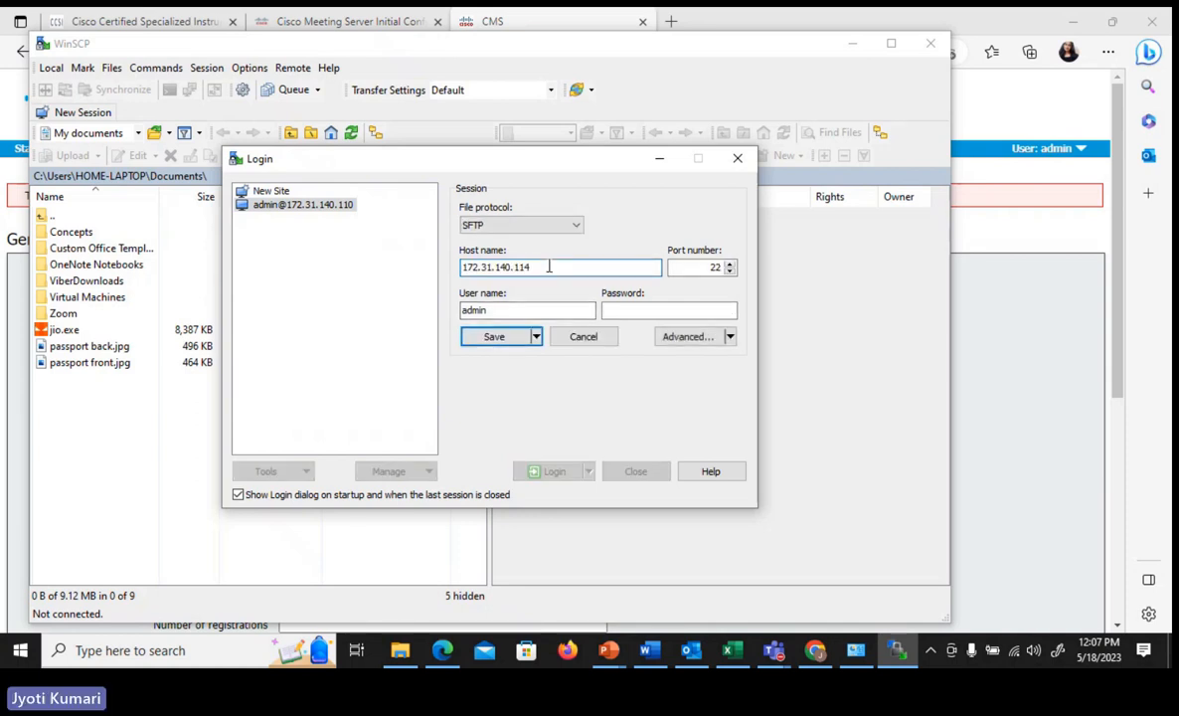
pyautogui.press('BackSpace')
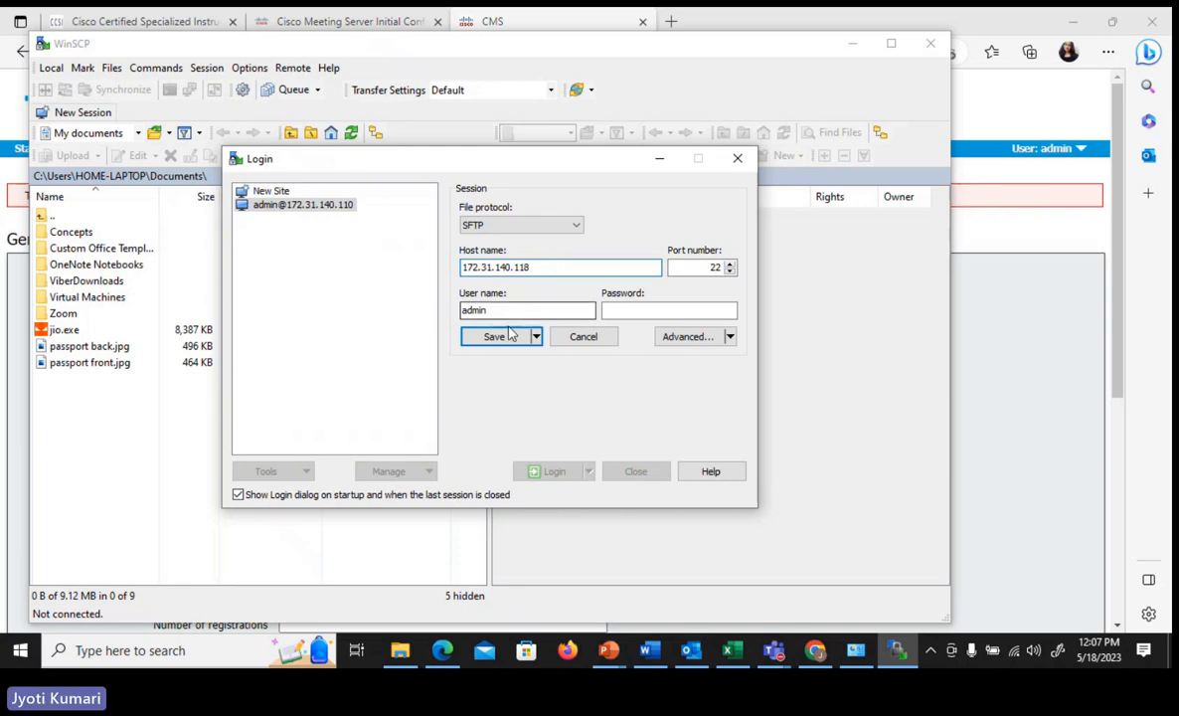
pyautogui.click(631, 311)
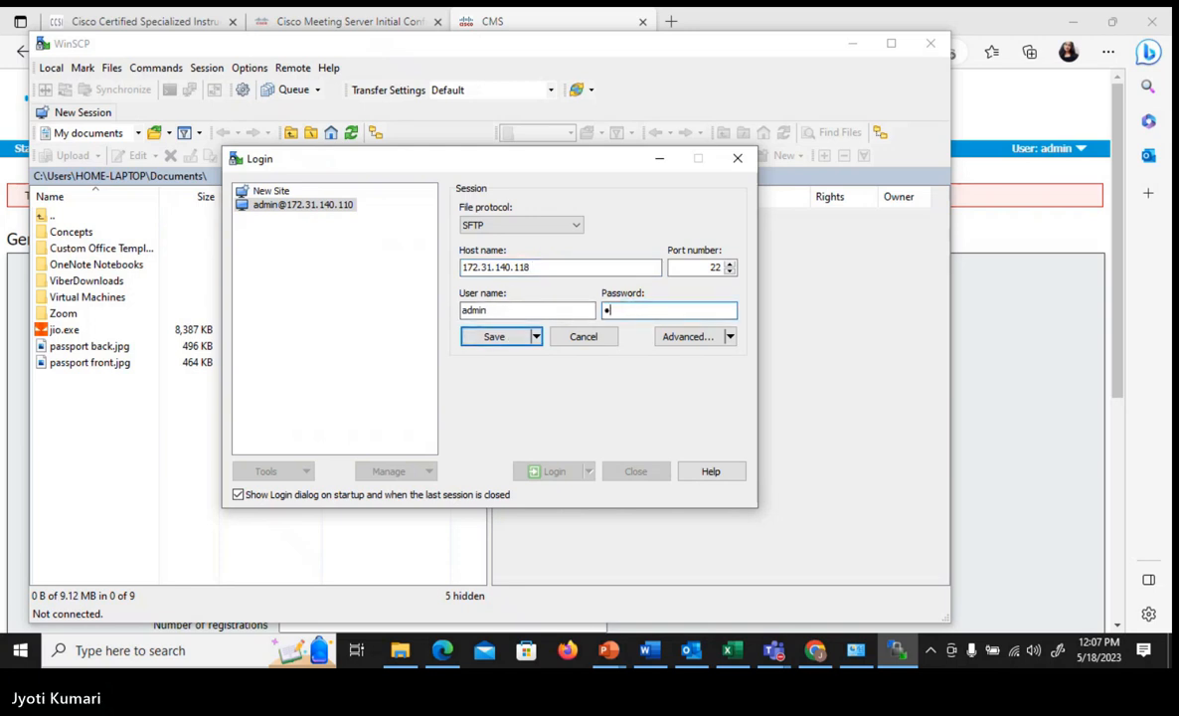
pyautogui.click(519, 339)
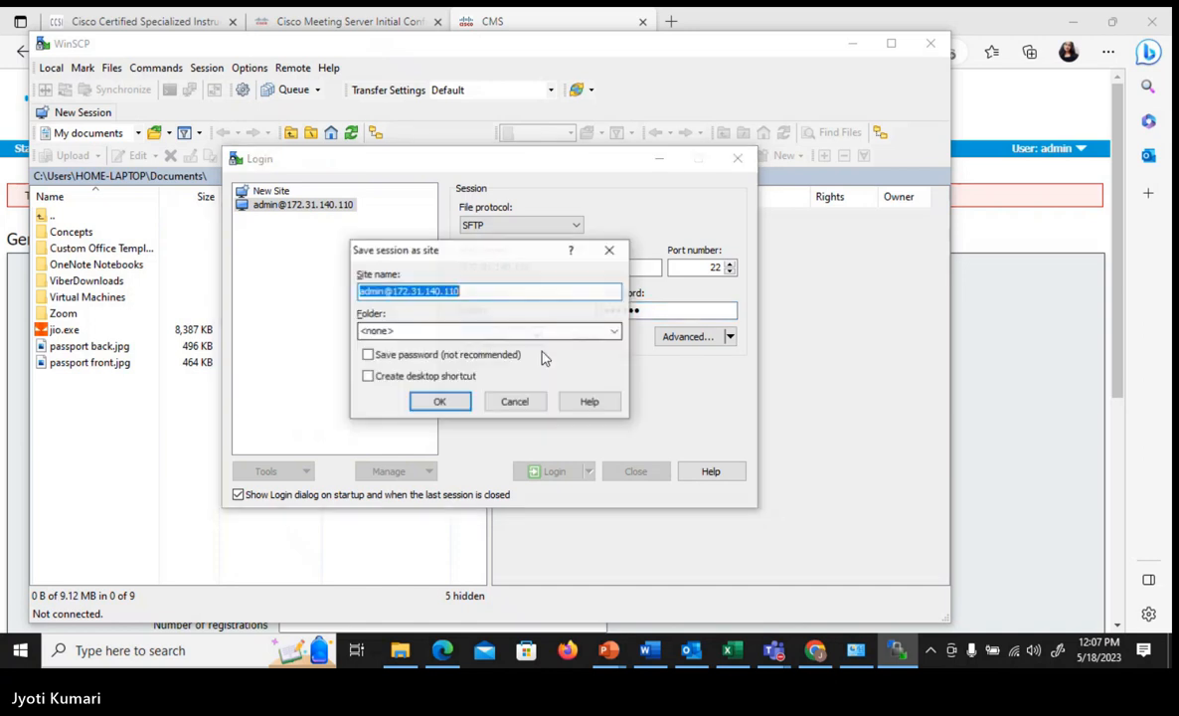
pyautogui.click(443, 401)
# - Log in to the saved site, accepting the server's host key and entering the account password
pyautogui.click(553, 474)
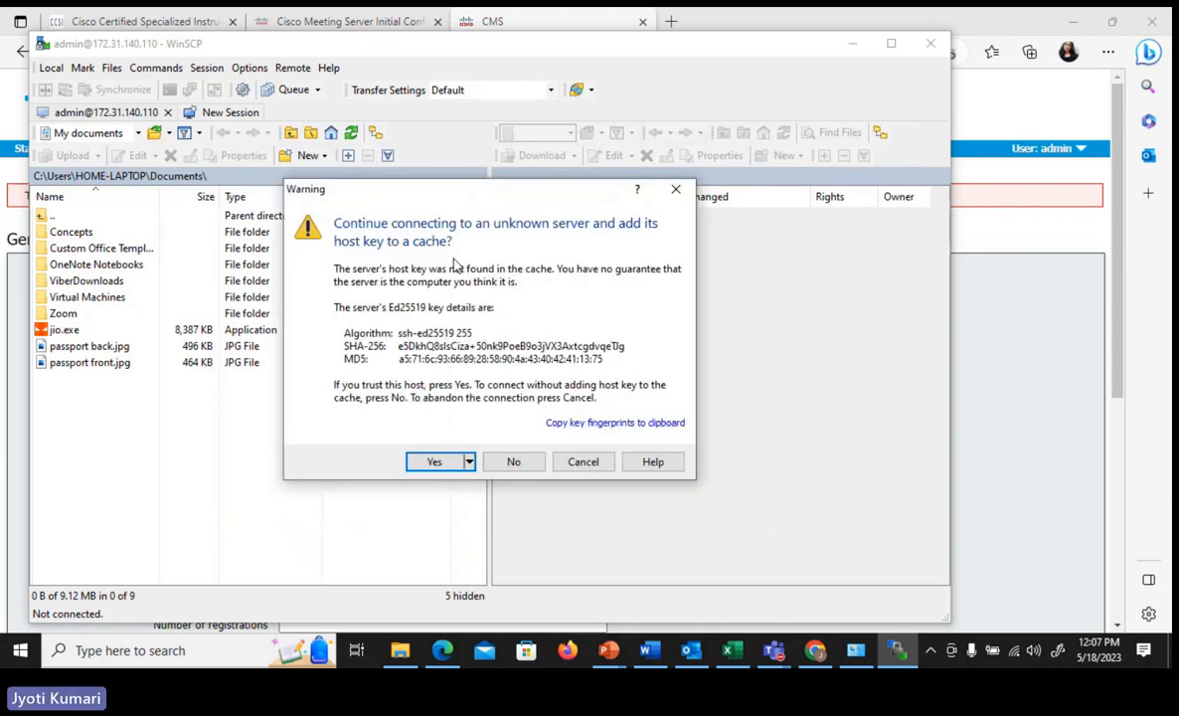
pyautogui.click(427, 462)
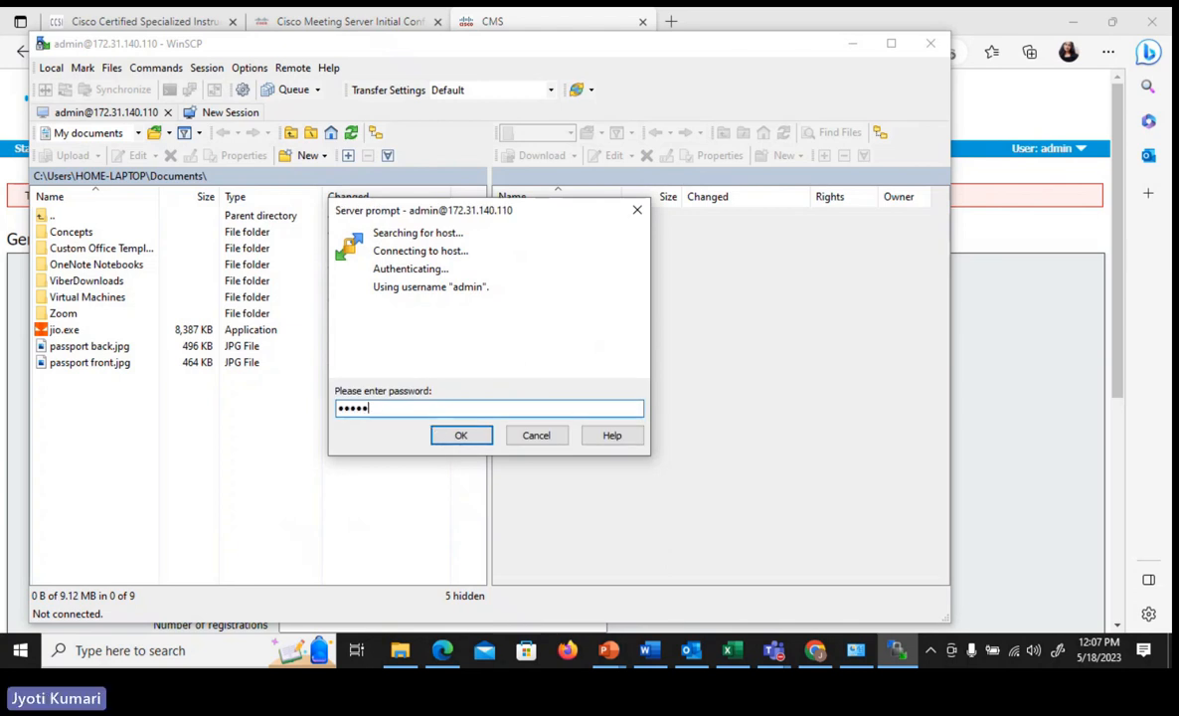
pyautogui.click(439, 430)
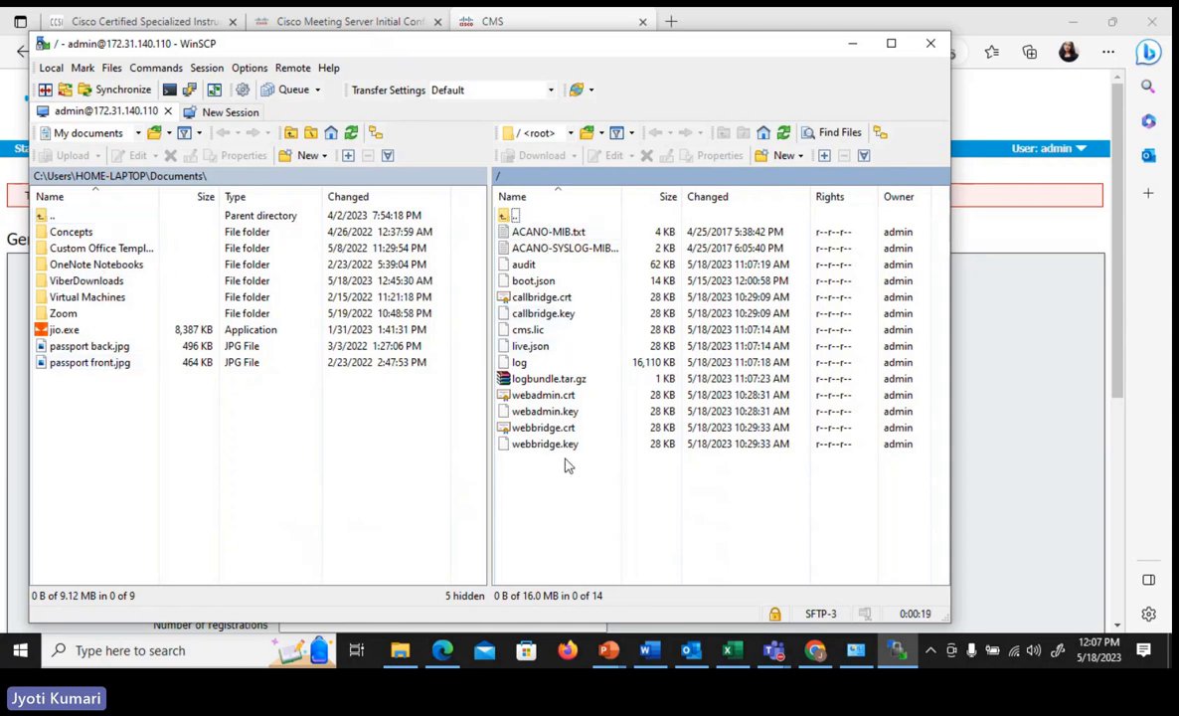
# - Examine the callbridge, webadmin and webbridge certificate and key files in the server's root folder
pyautogui.click(555, 236)
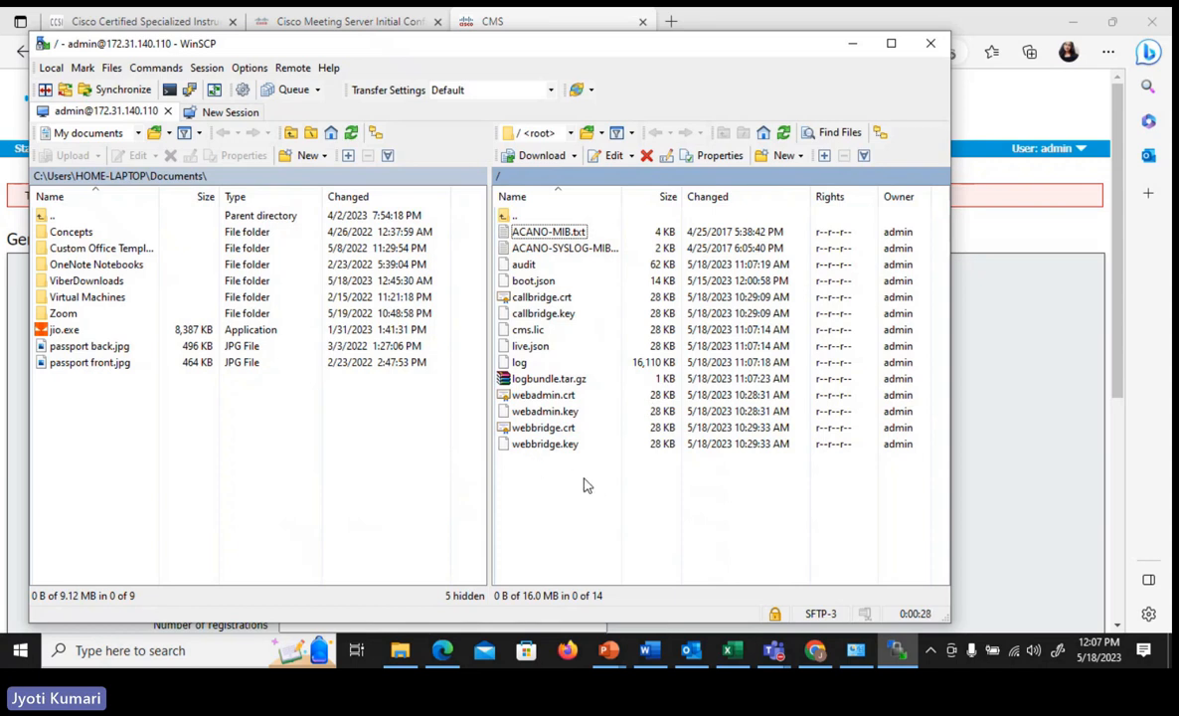
pyautogui.click(544, 298)
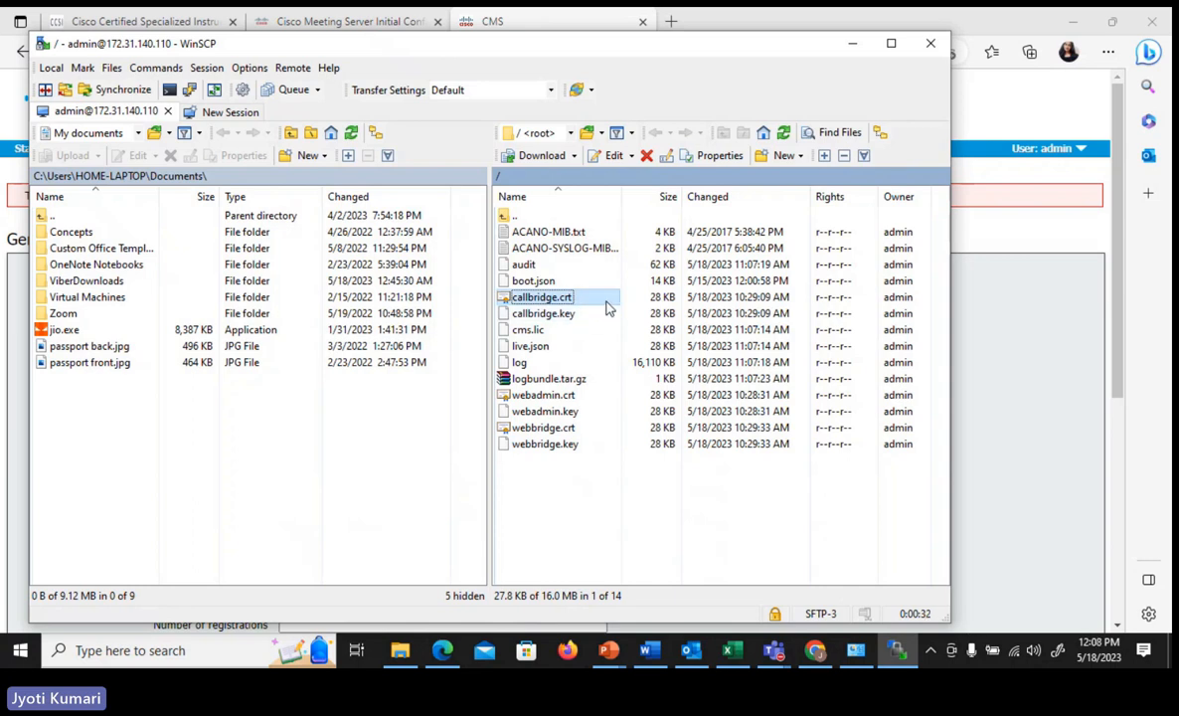
pyautogui.press('F2')
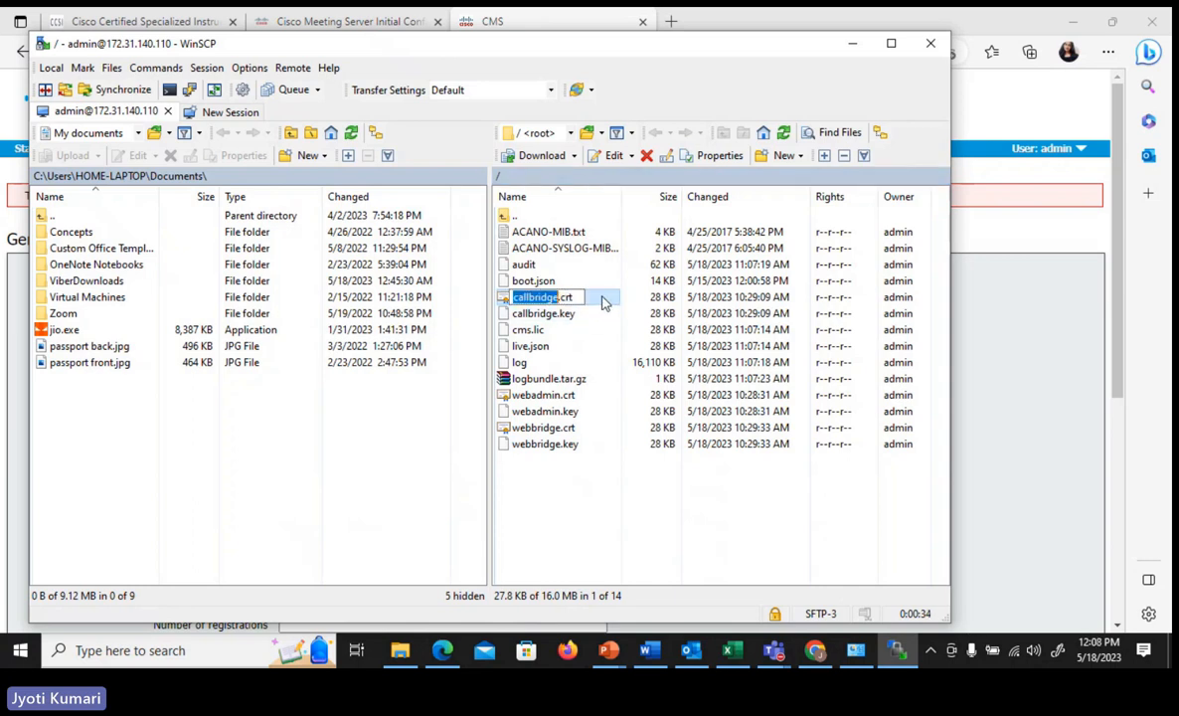
pyautogui.press('Escape')
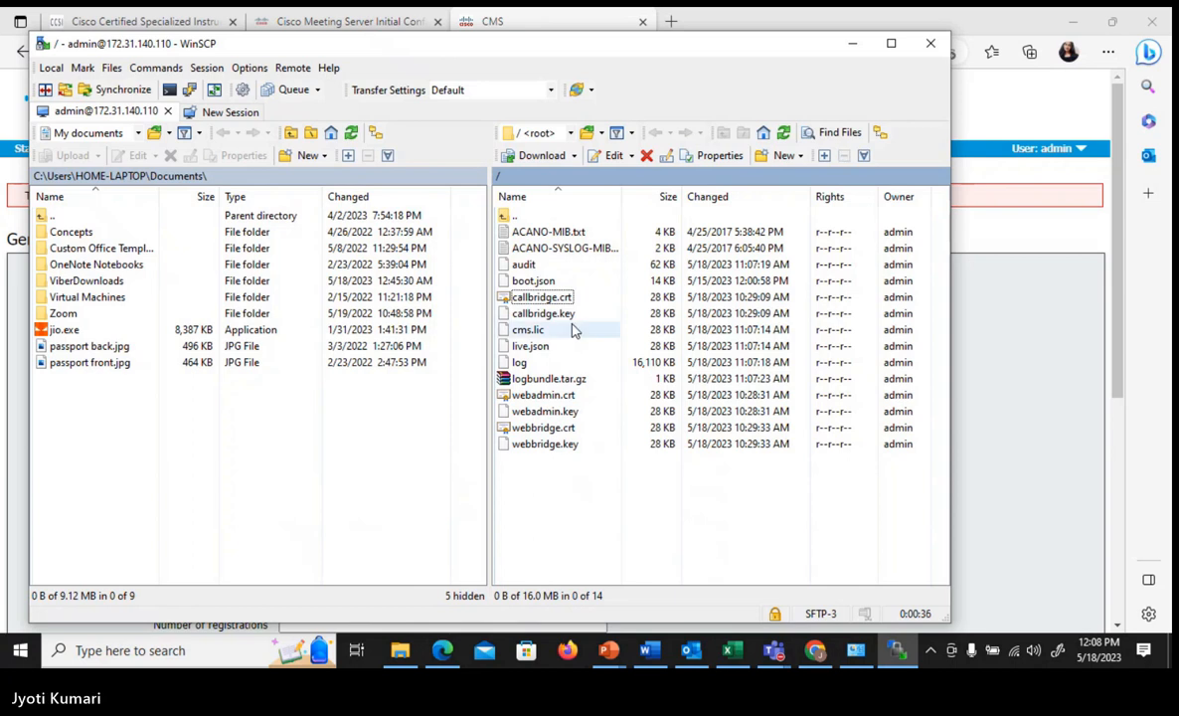
pyautogui.click(562, 314)
pyautogui.click(562, 395)
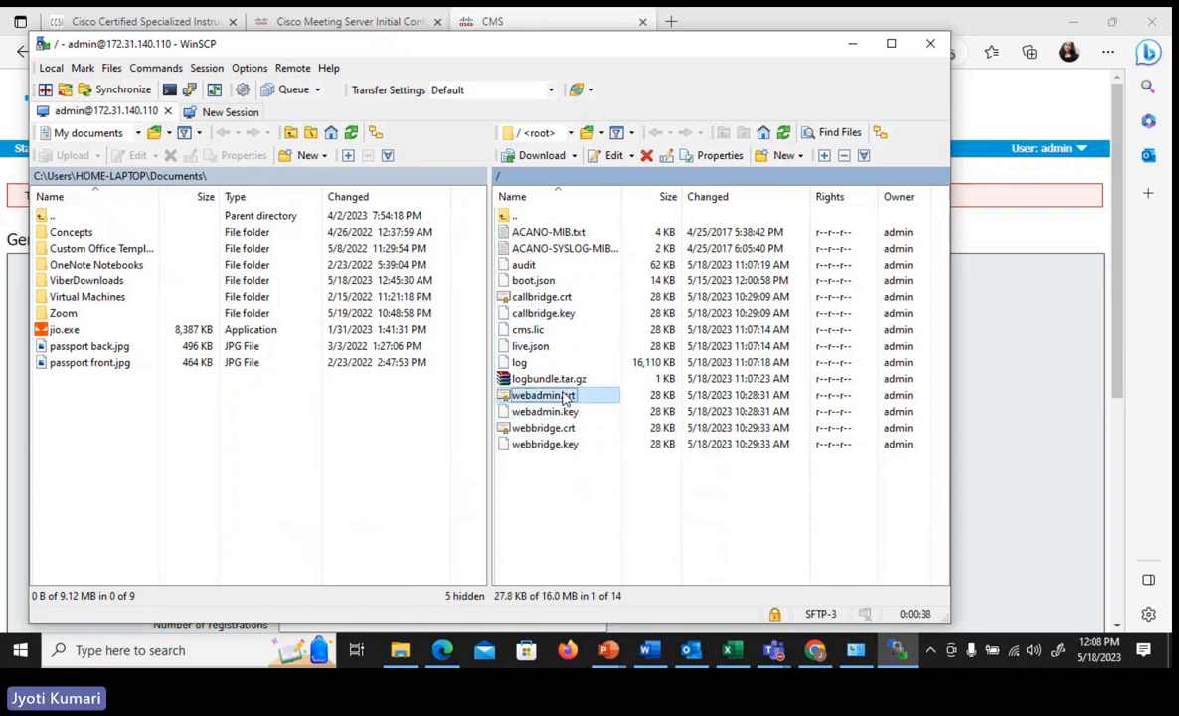
pyautogui.click(550, 412)
pyautogui.click(560, 429)
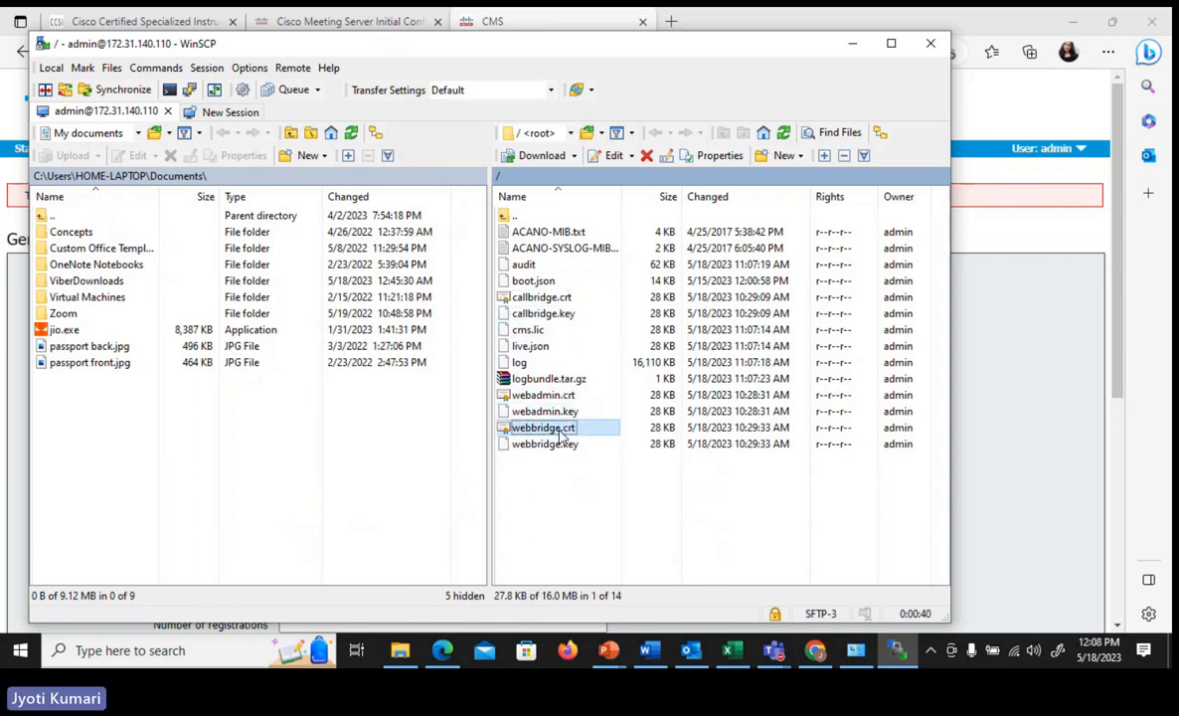
pyautogui.click(569, 444)
pyautogui.click(645, 495)
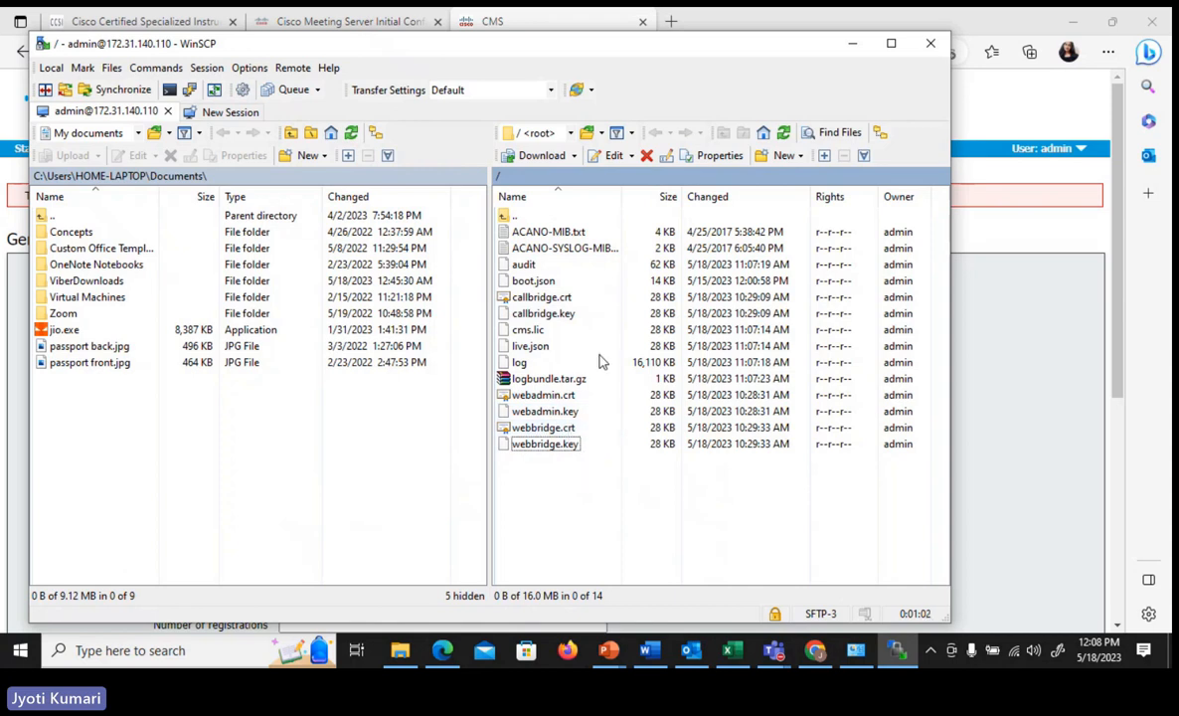
# - Review the Web bridge and External access settings on the CMS page in Edge, then open the AnyConnect connection's IPv4 properties to check its DNS servers
pyautogui.click(855, 44)
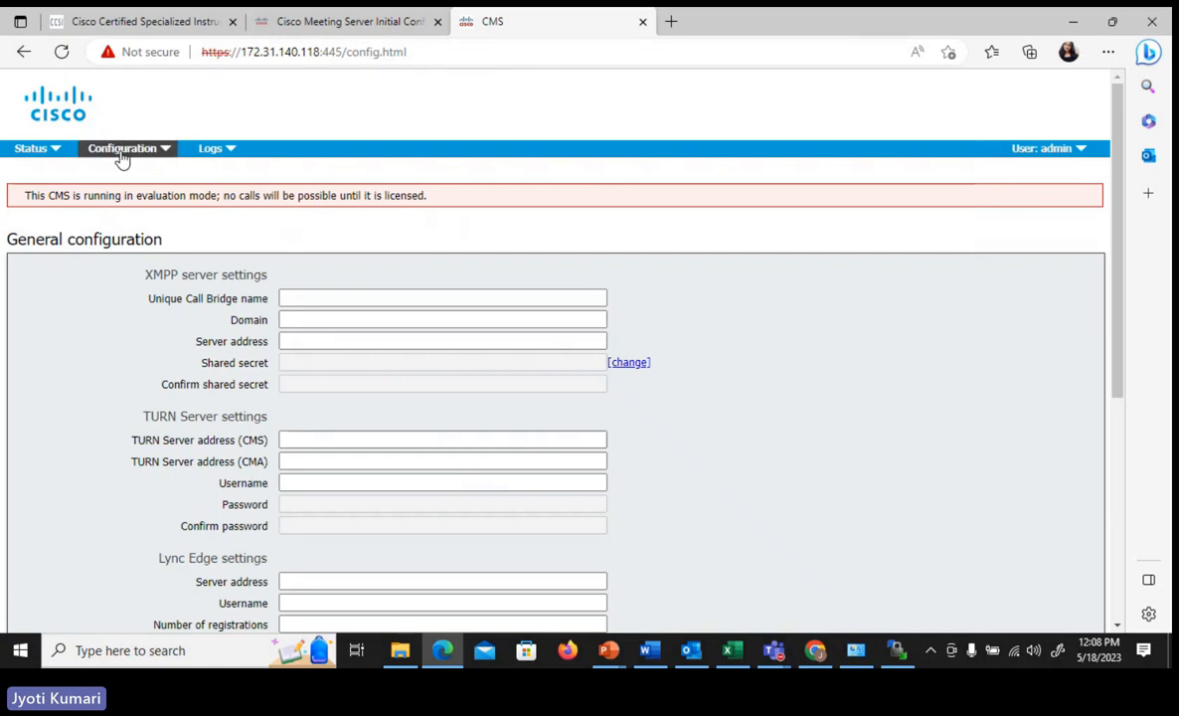
pyautogui.scroll(-4, 90, 318)
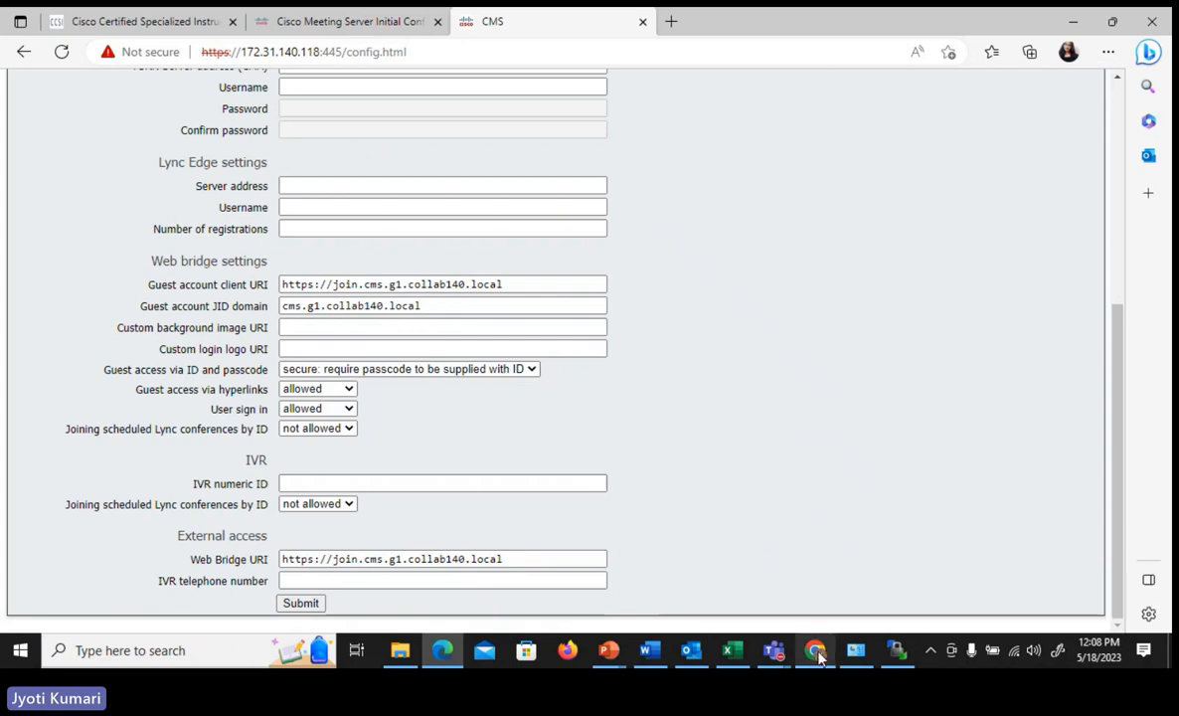
pyautogui.click(855, 650)
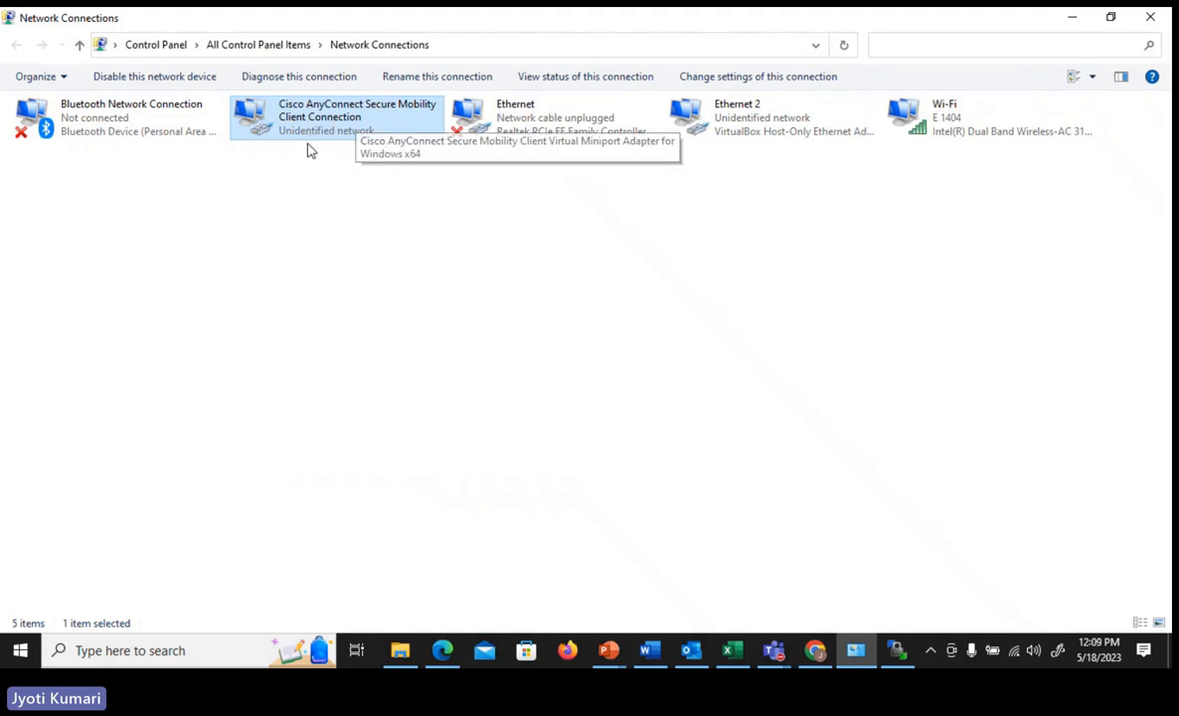
pyautogui.rightClick(344, 129)
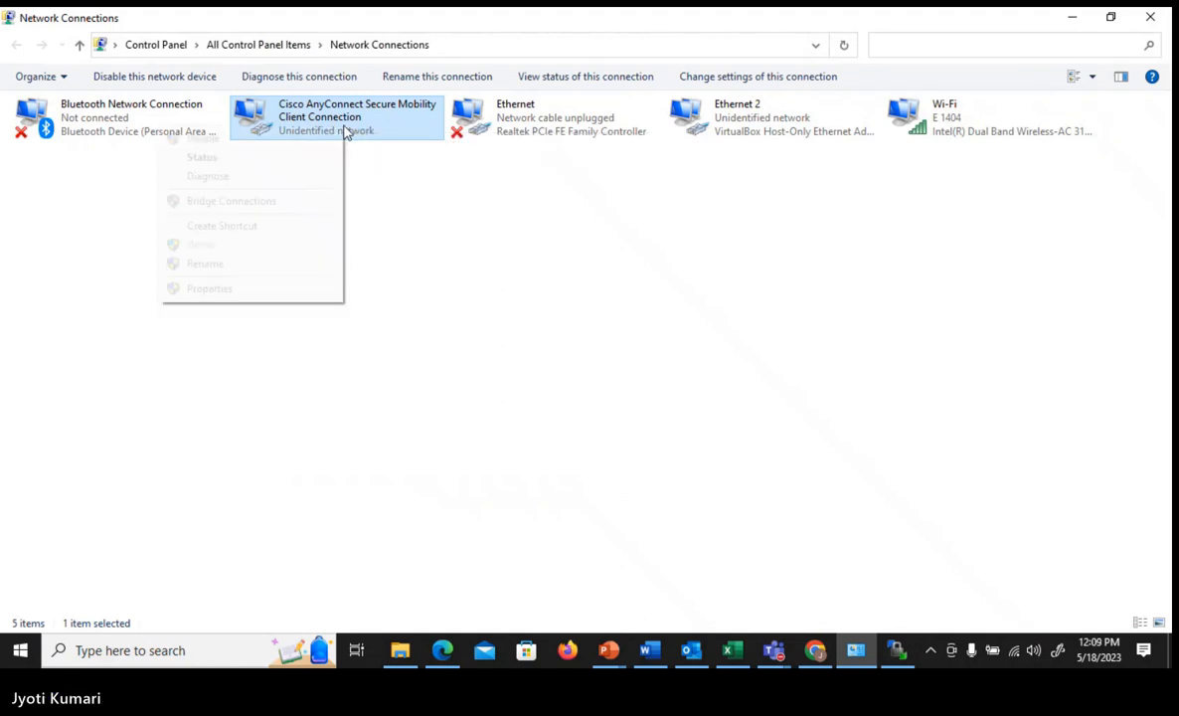
pyautogui.click(248, 295)
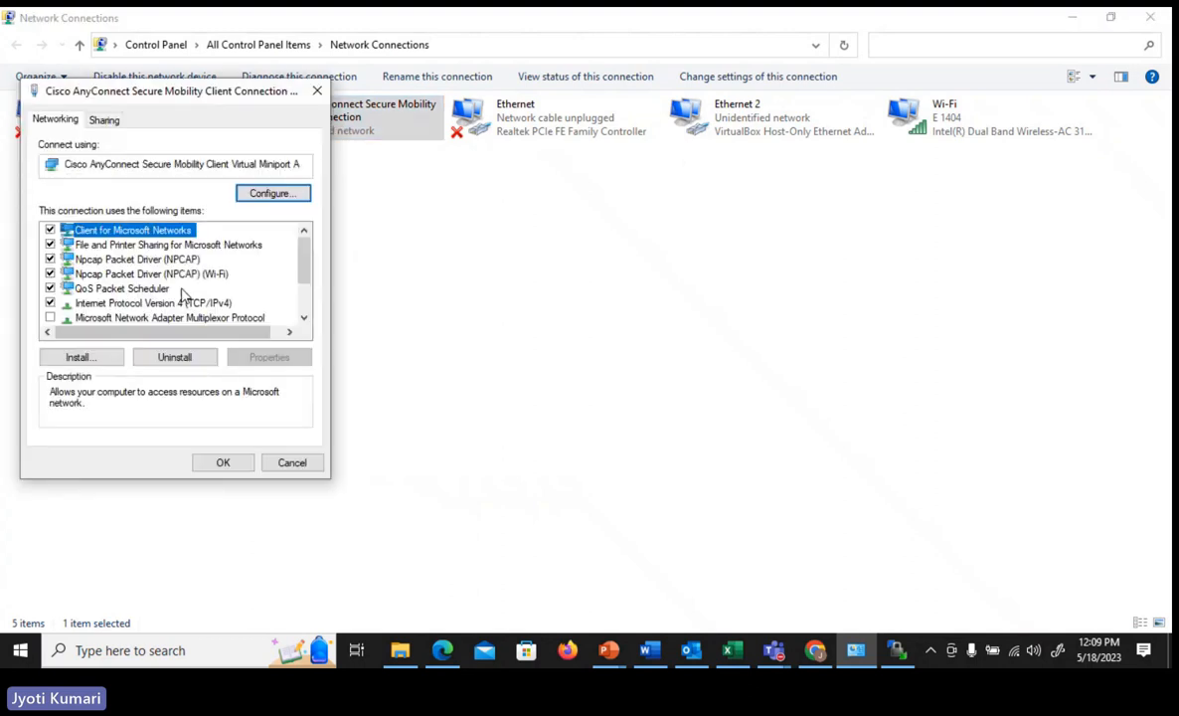
pyautogui.doubleClick(191, 303)
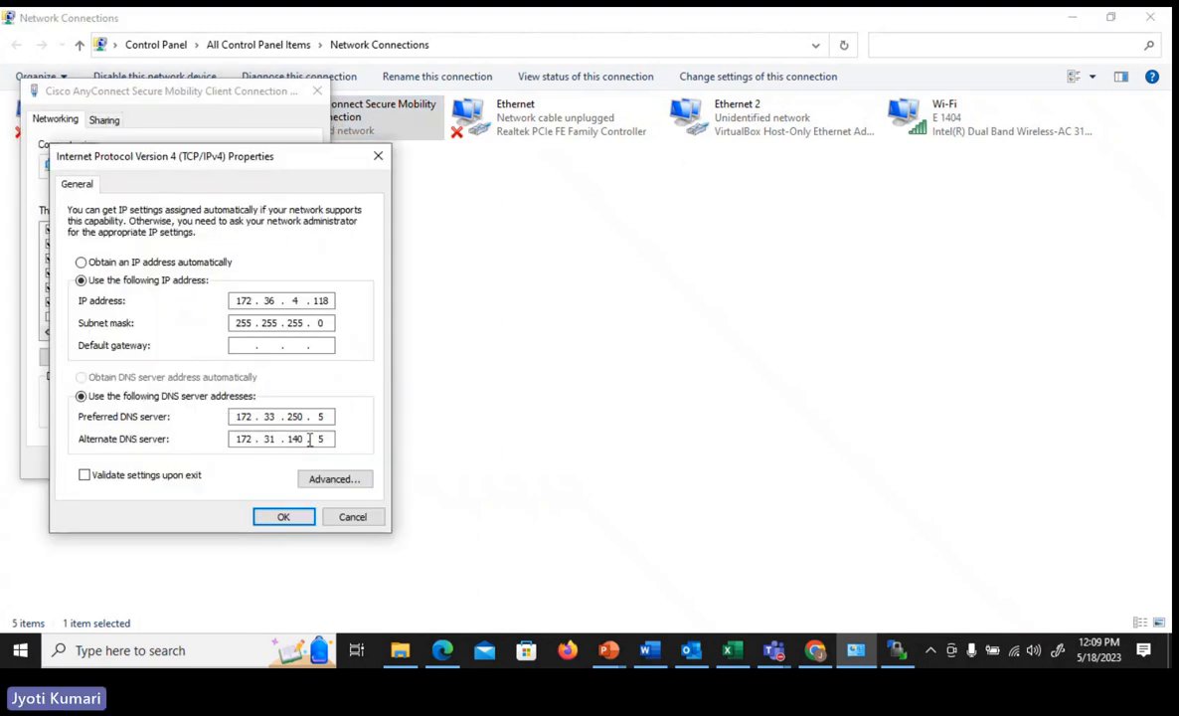